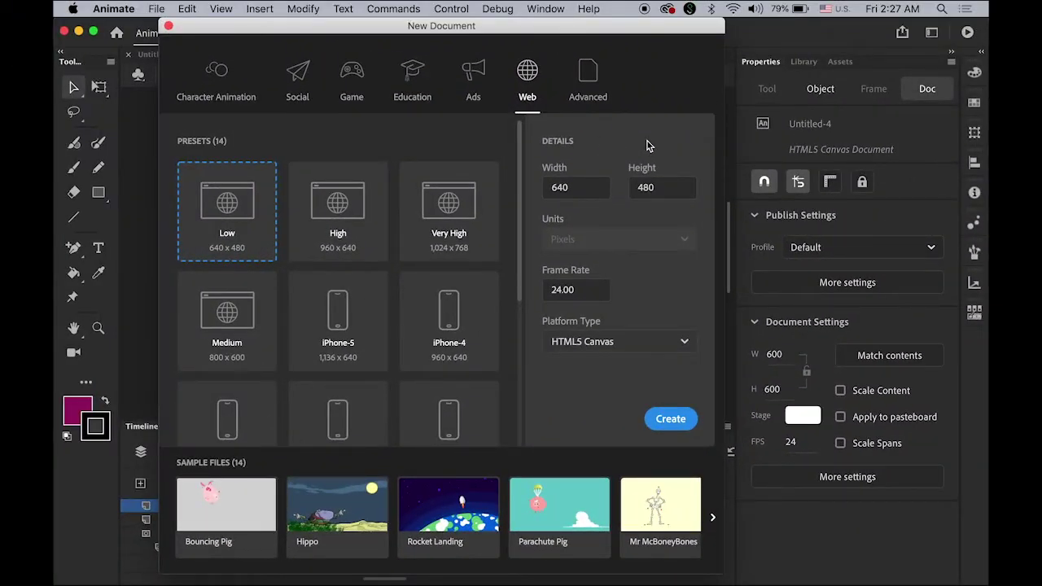
- Create a 600 × 600 HTML5 Canvas document at 24 fps
click(585, 189)
text(600)
key(Tab)
text(600)
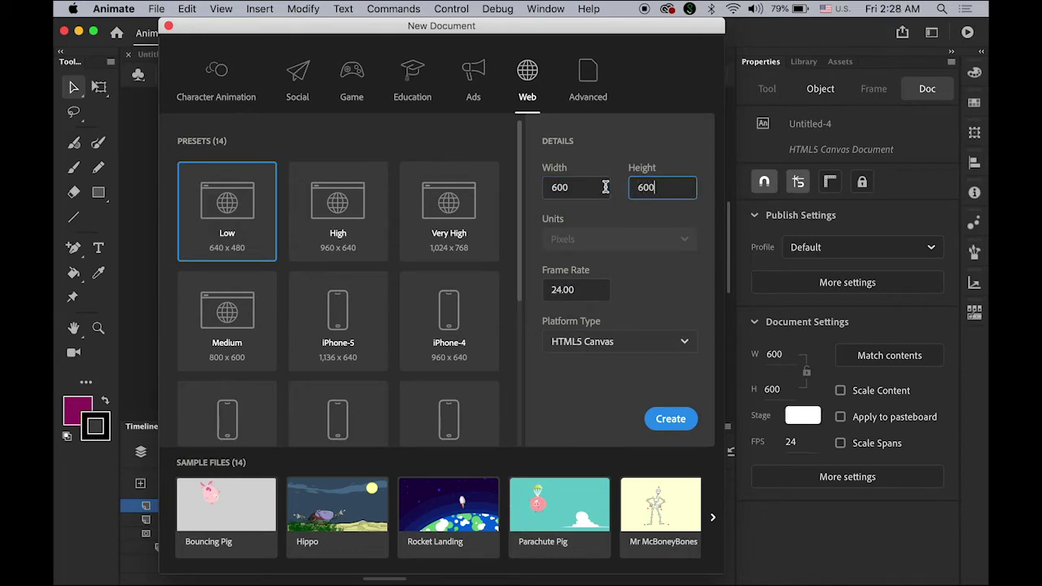
click(581, 289)
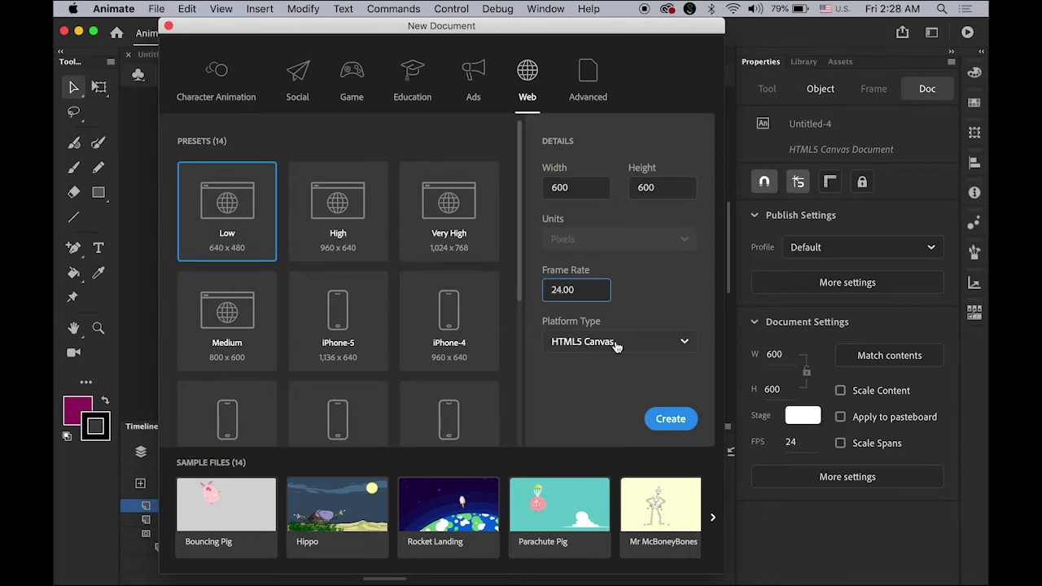
click(674, 346)
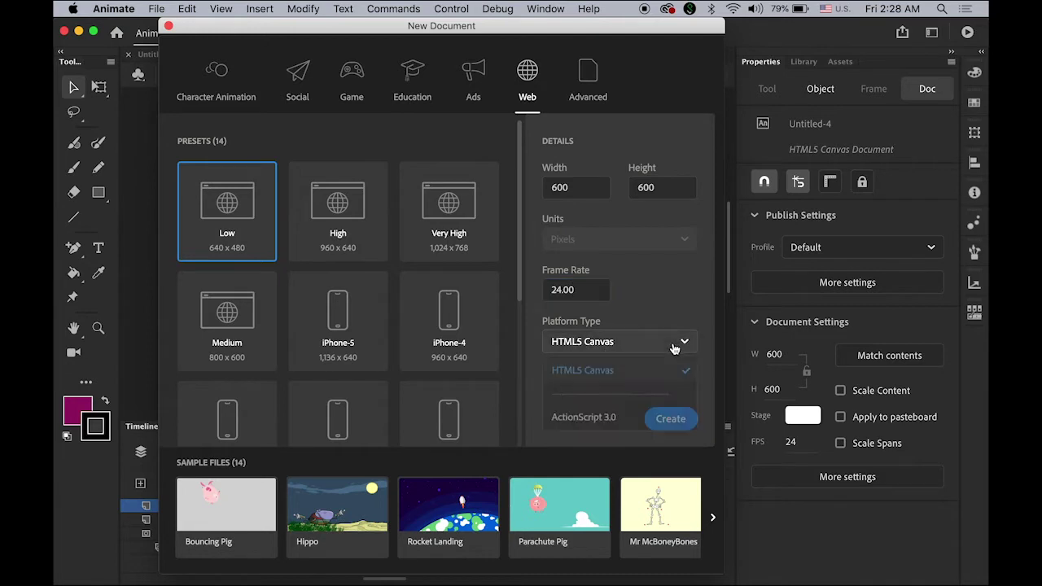
click(615, 380)
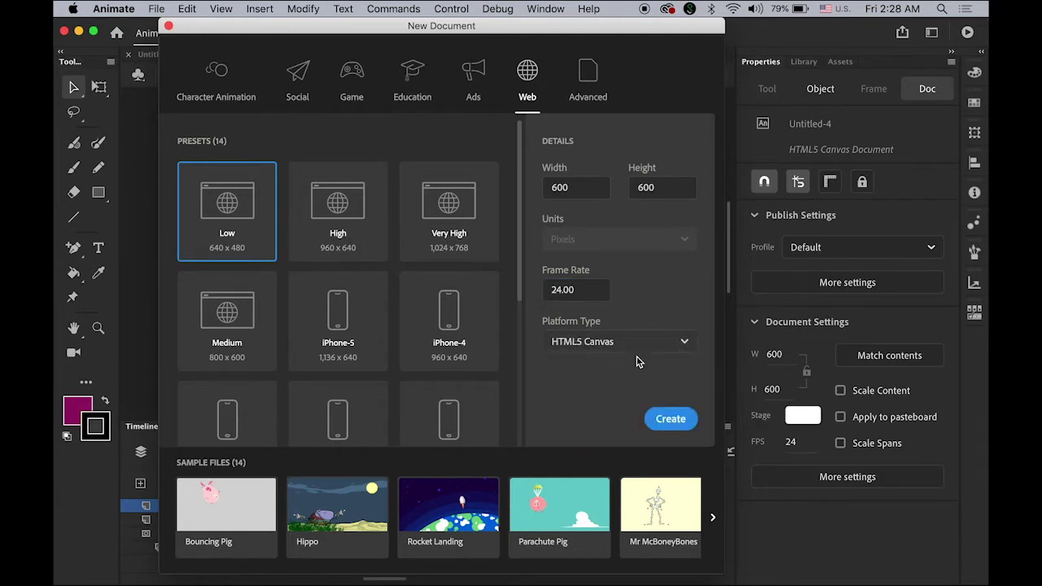
click(672, 423)
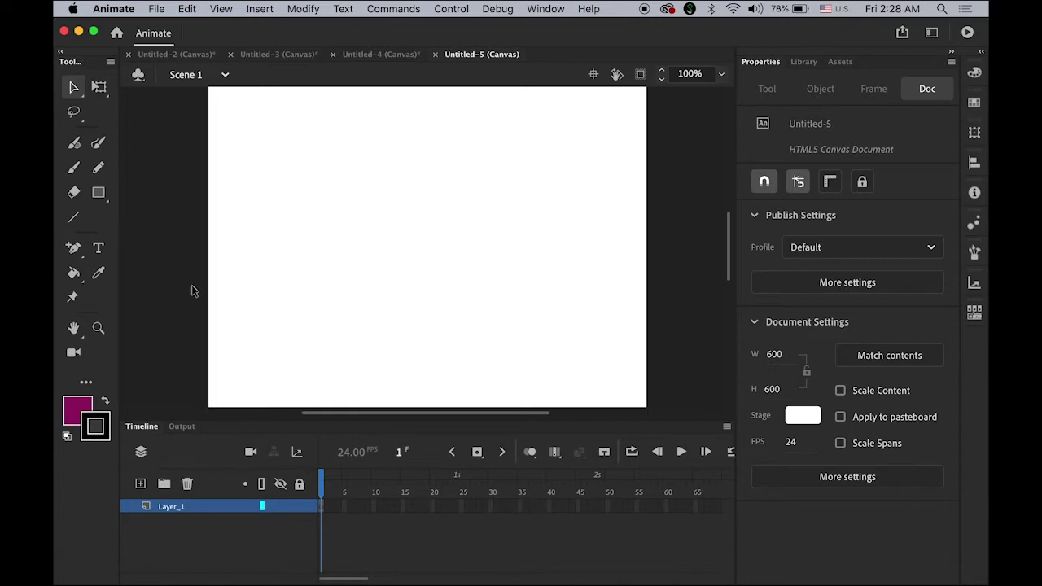
- Fit the stage, then import bottle_black.svg and bottle_color.png to the library with SVG paths on one layer and frame
double_click(73, 328)
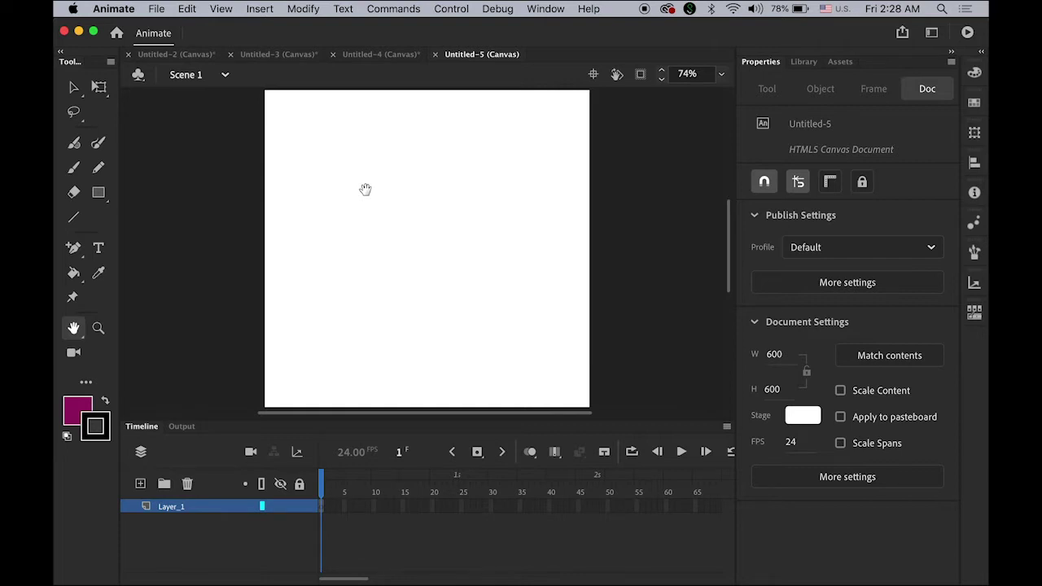
click(160, 9)
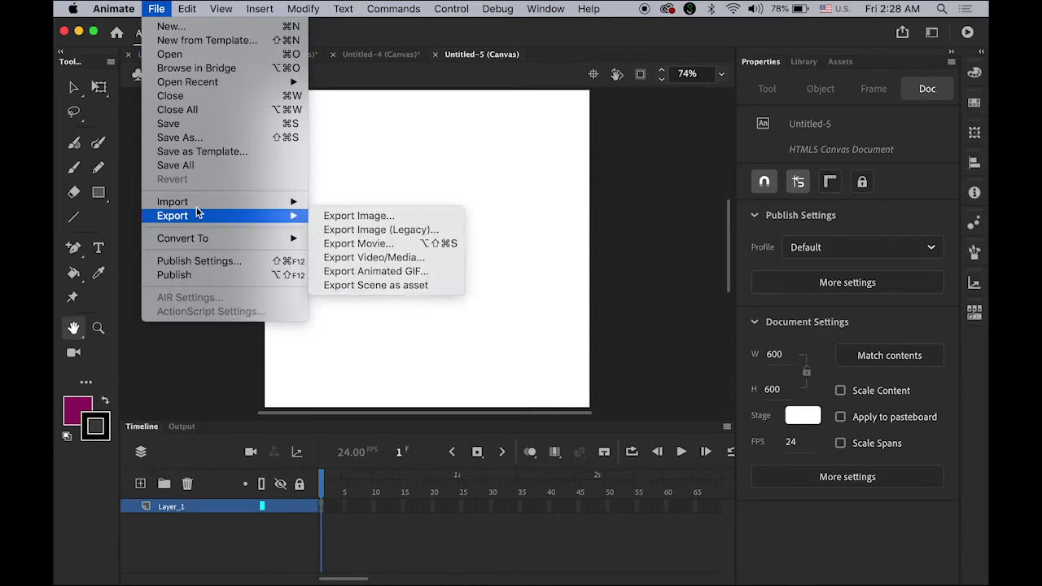
mouse_move(244, 202)
click(386, 218)
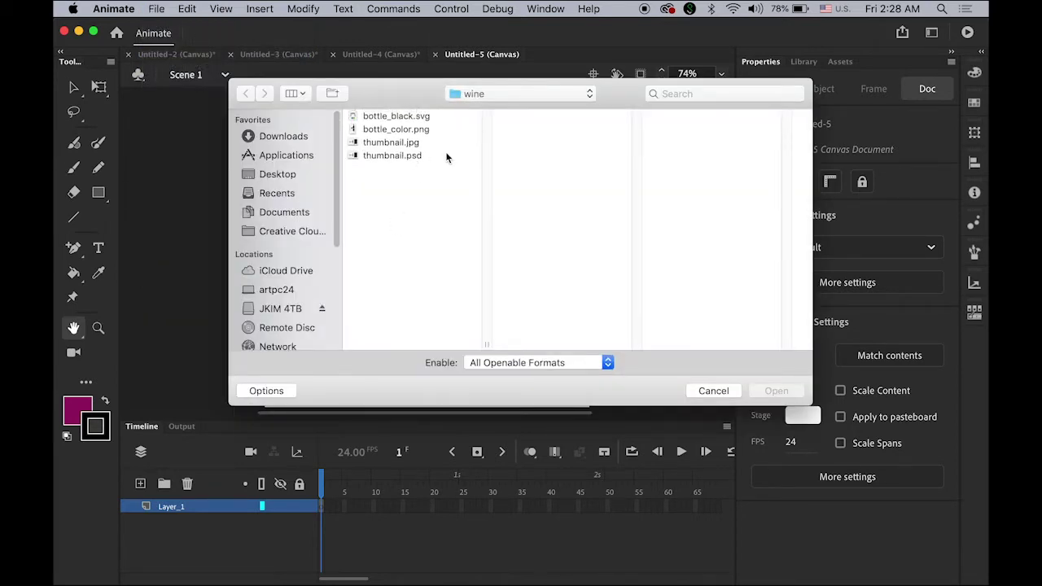
click(397, 117)
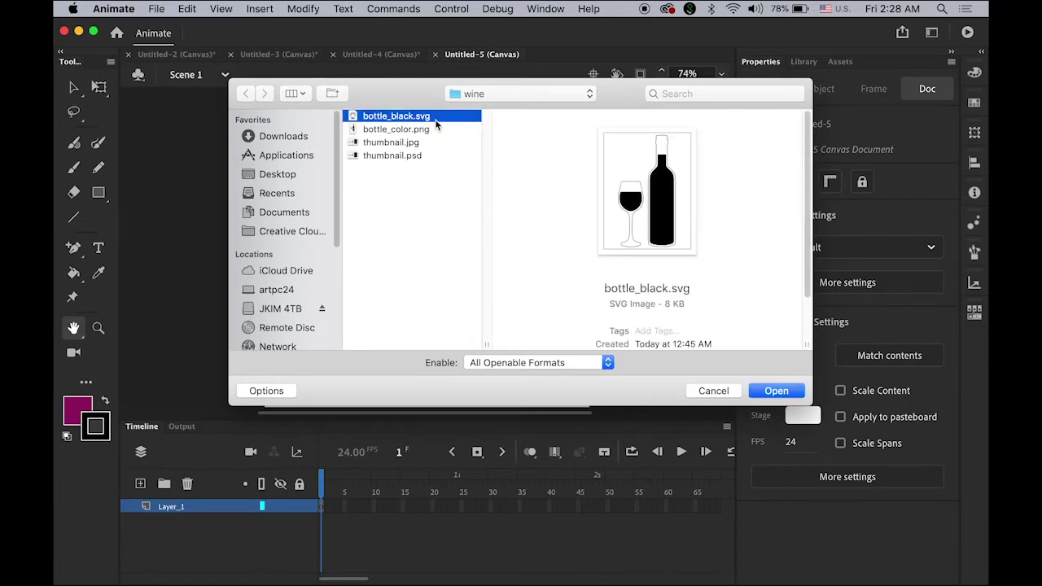
shift+click(394, 129)
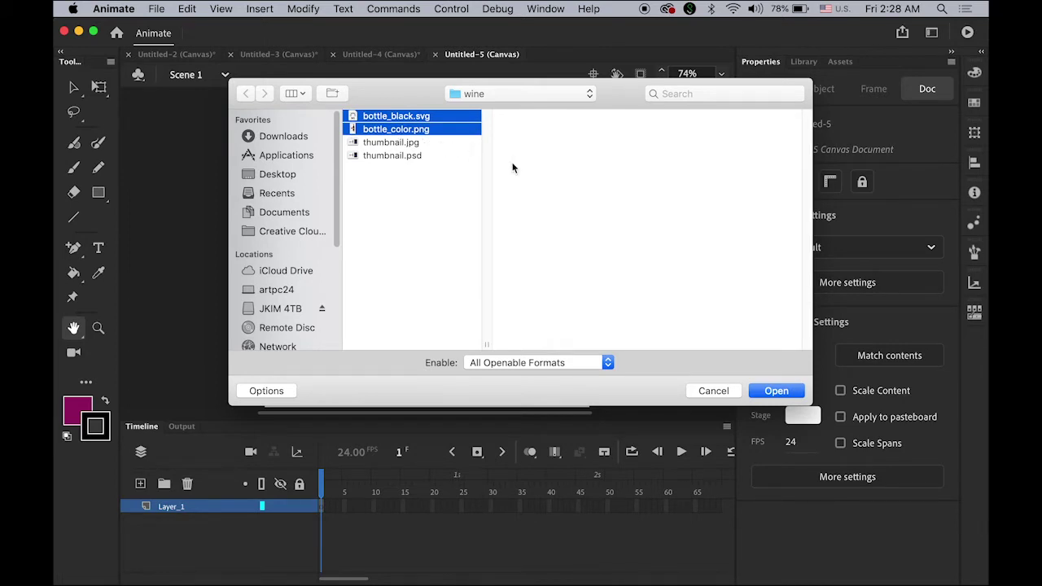
click(790, 391)
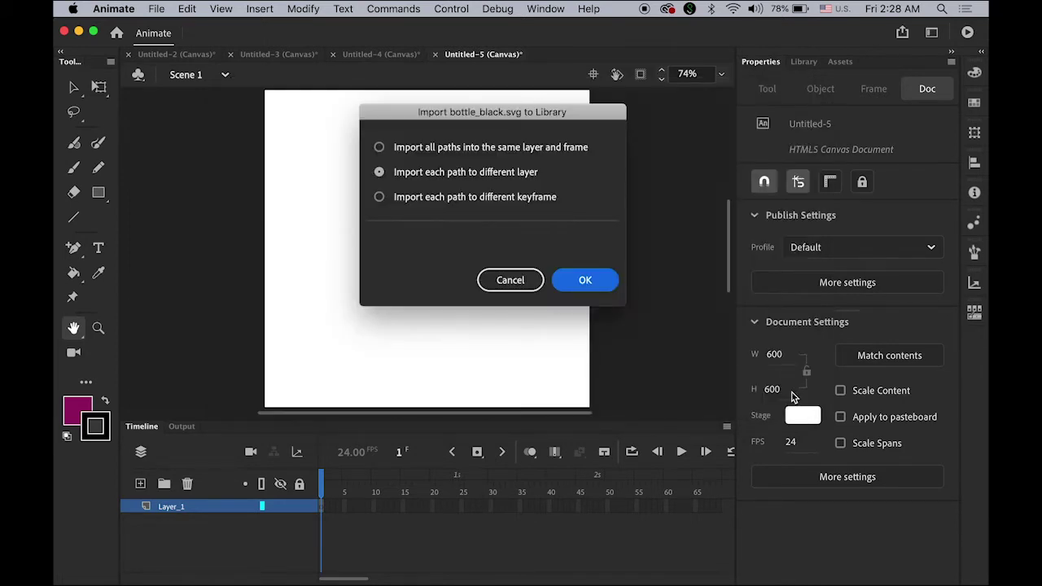
click(381, 150)
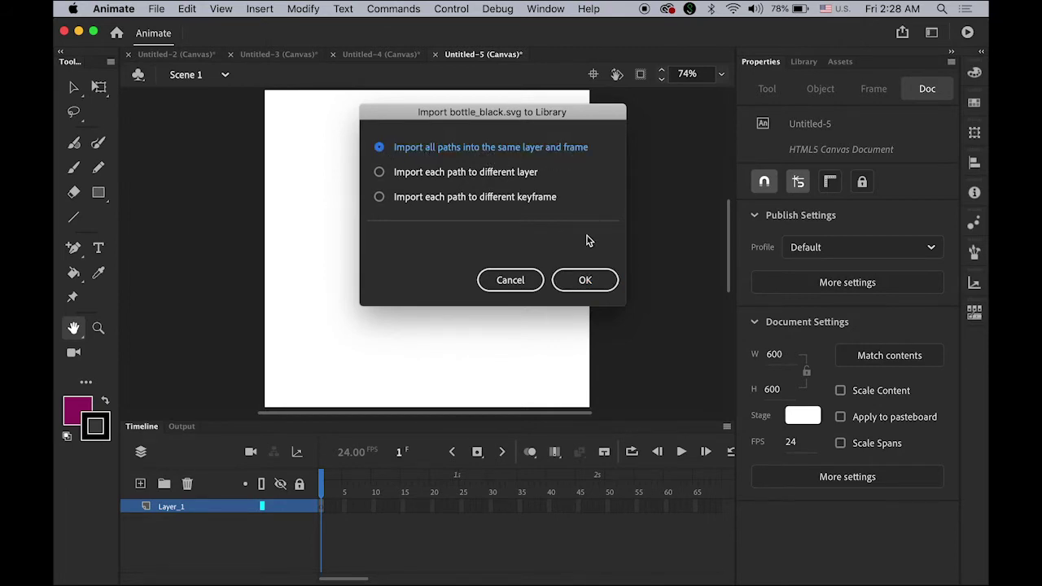
click(591, 281)
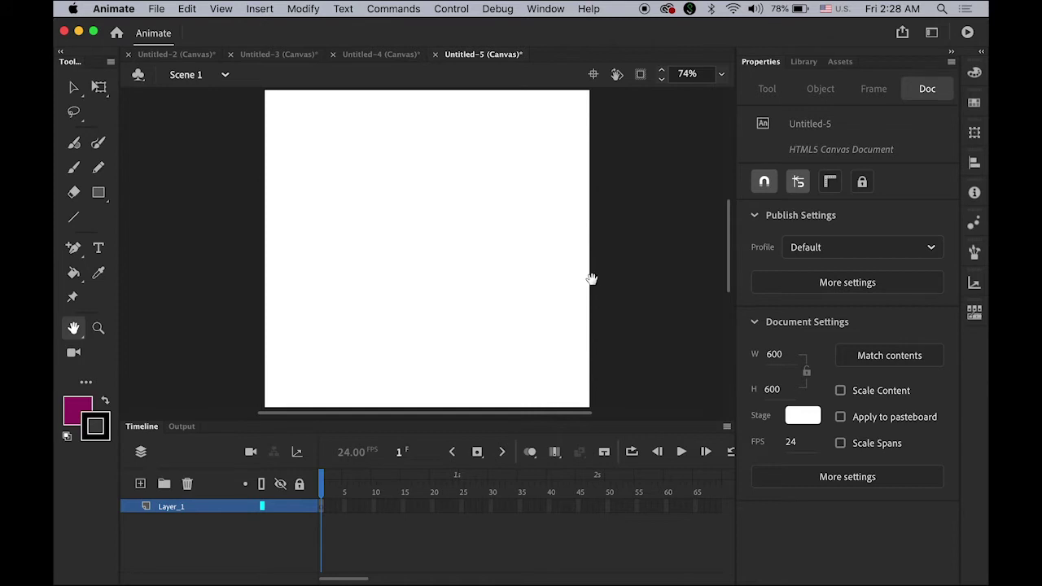
- Drag bottle_black.svg from the Library onto the stage and nudge it slightly right
click(804, 61)
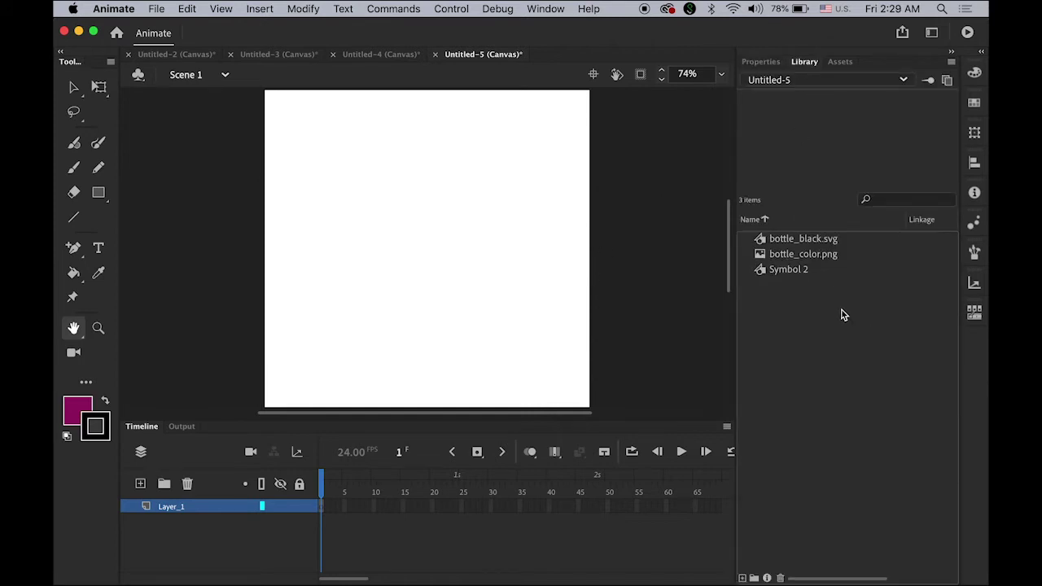
click(828, 379)
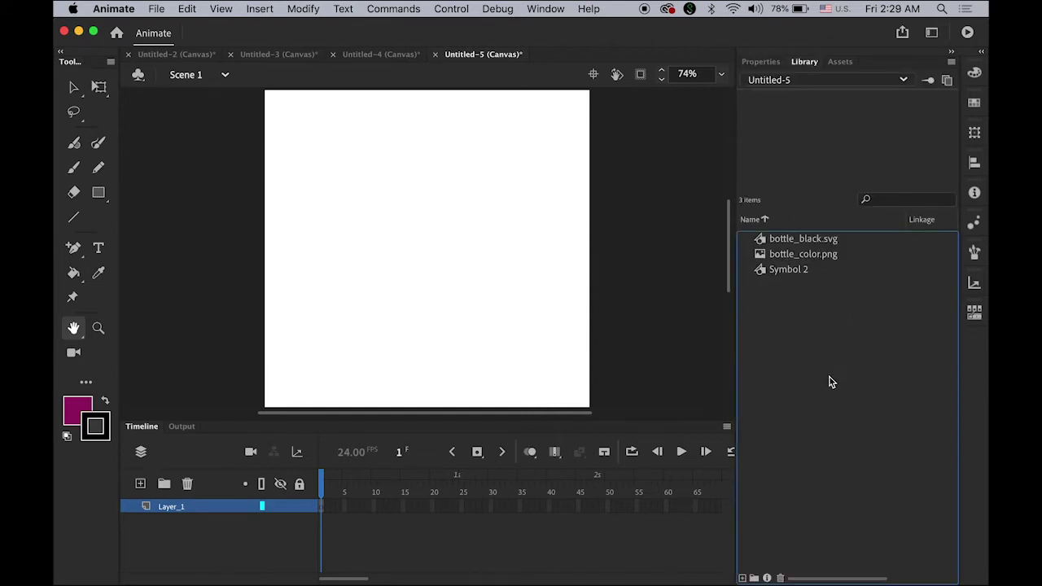
click(761, 239)
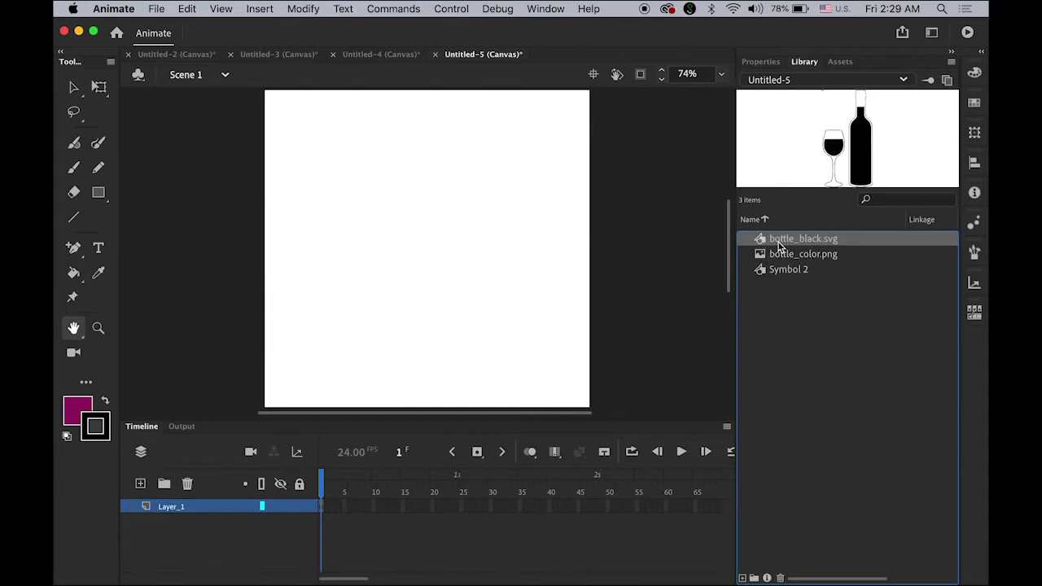
drag(760, 240, 423, 246)
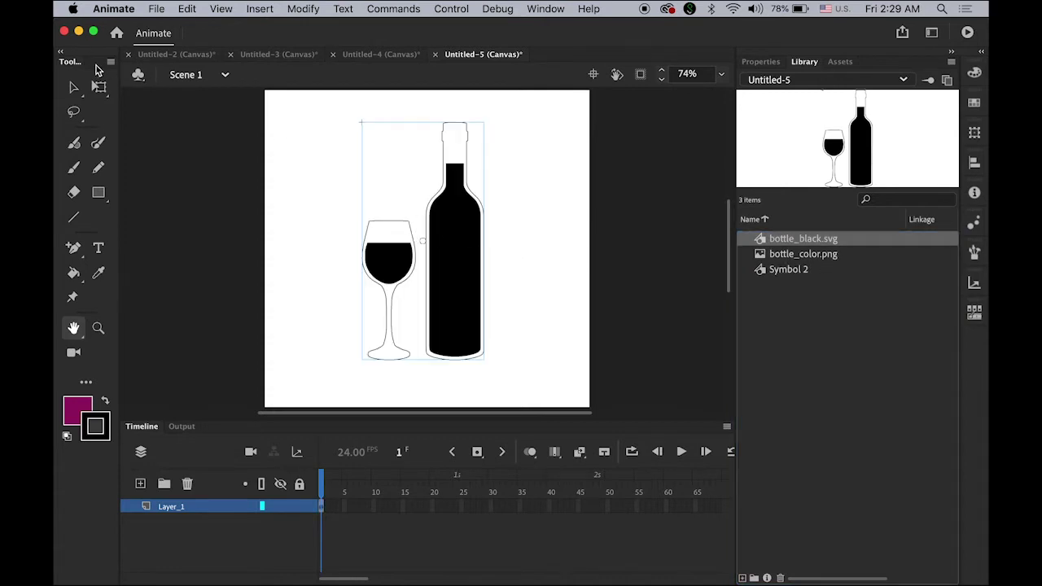
click(73, 87)
drag(480, 271, 540, 259)
click(674, 317)
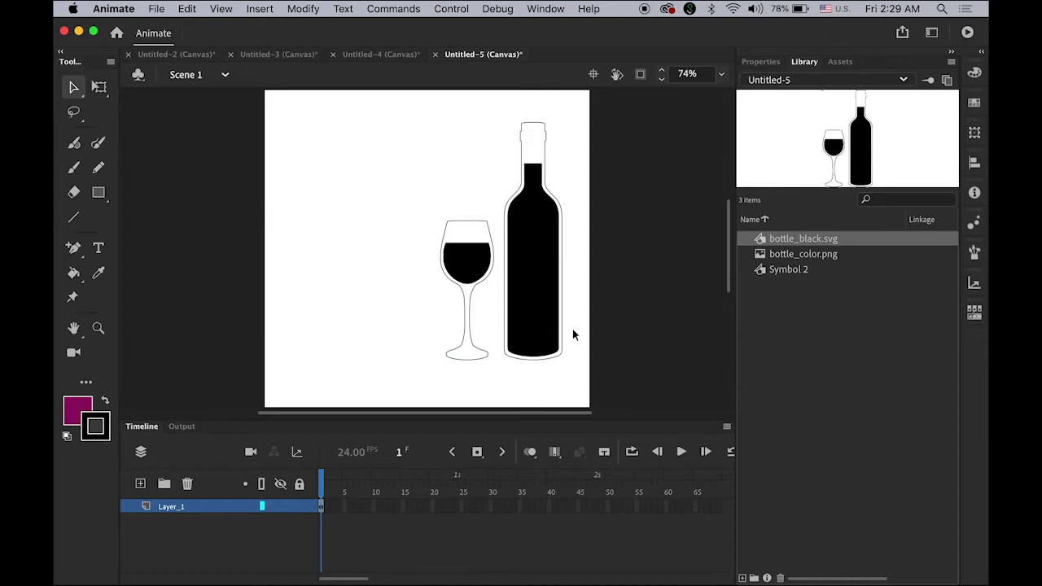
click(525, 319)
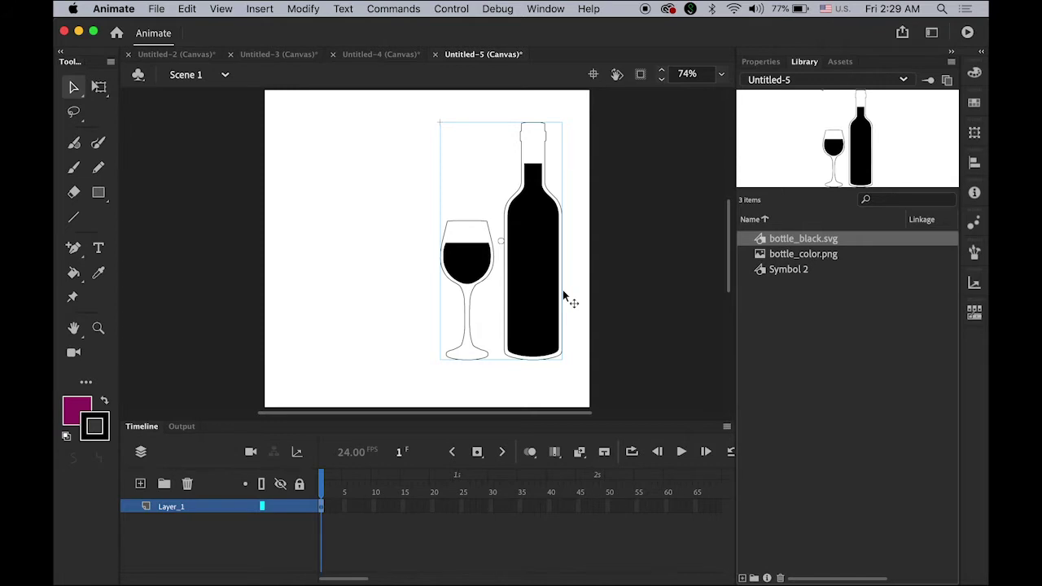
- Break the bottle-and-glass artwork apart into raw shapes
click(285, 7)
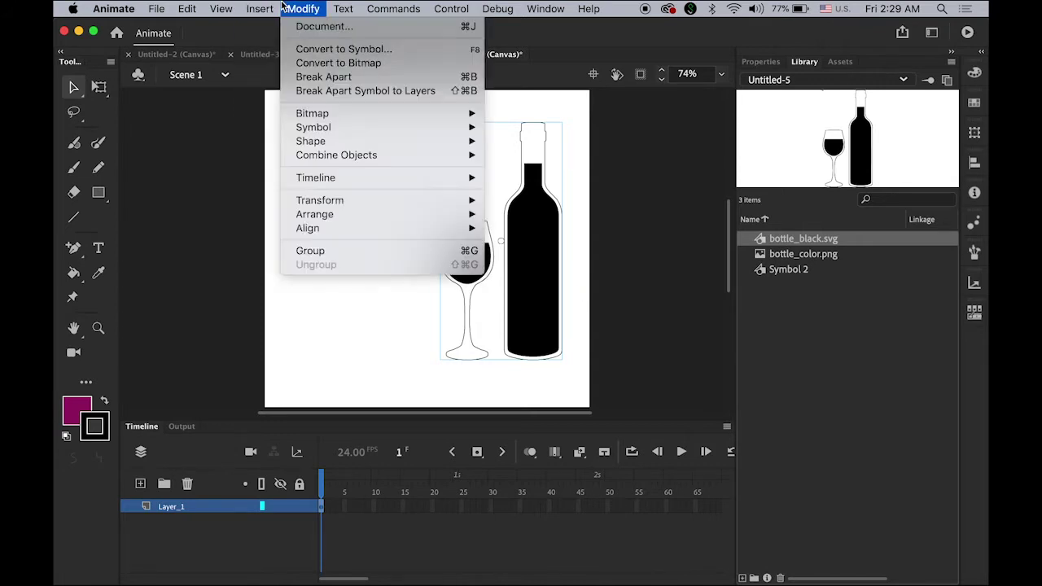
click(329, 80)
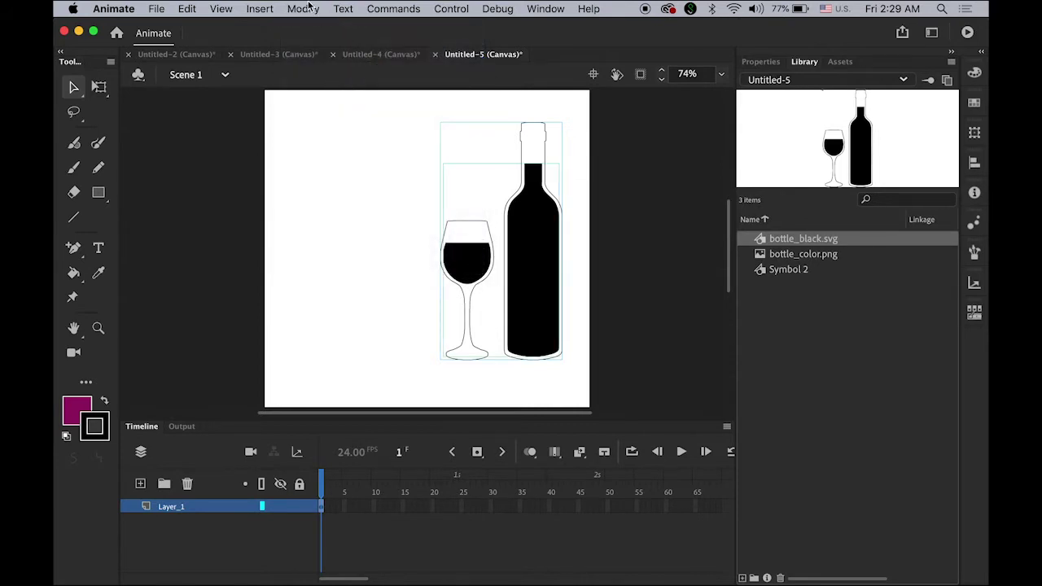
key(super+b)
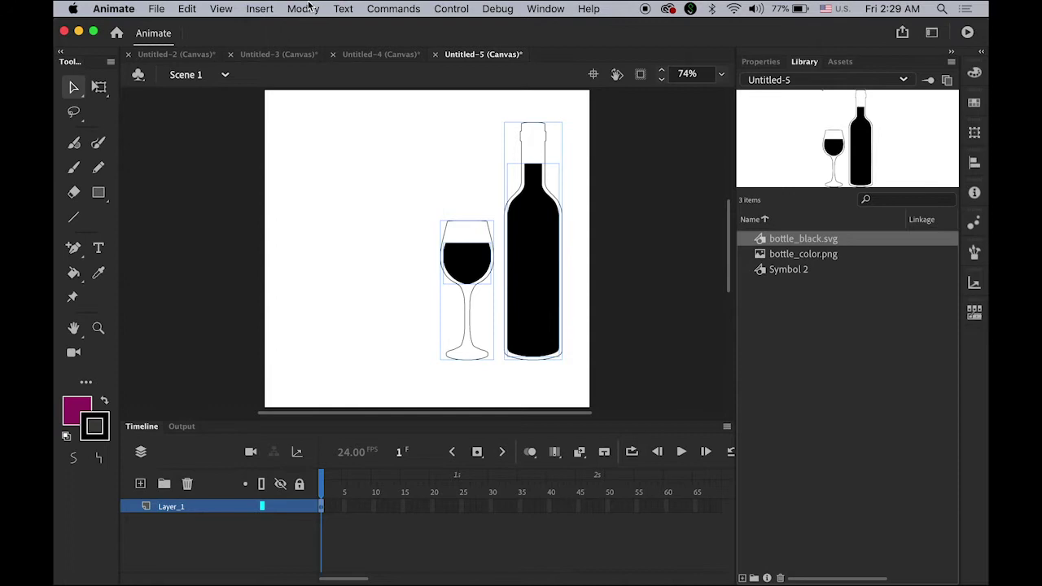
key(super+b)
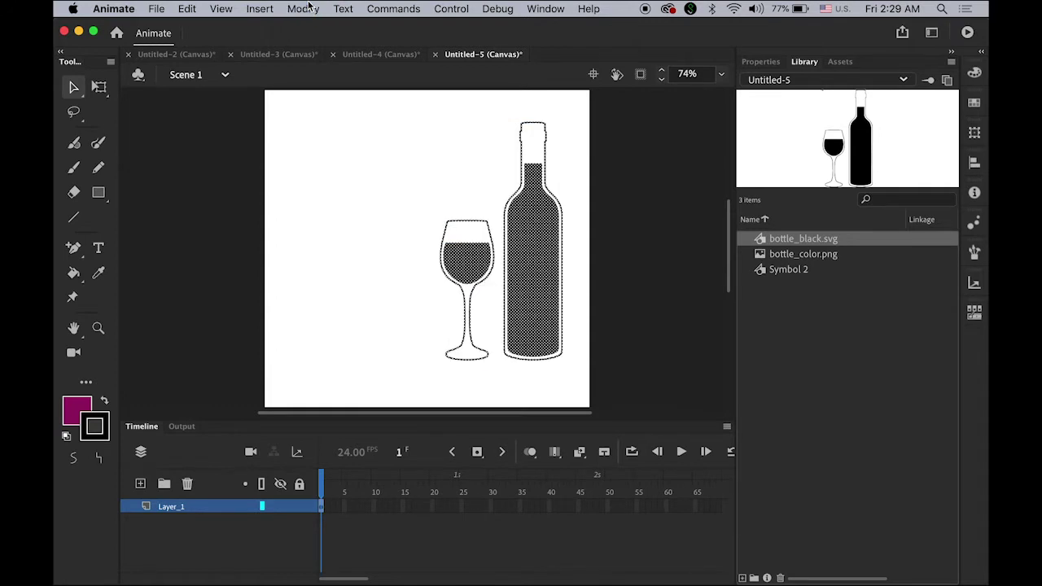
click(334, 161)
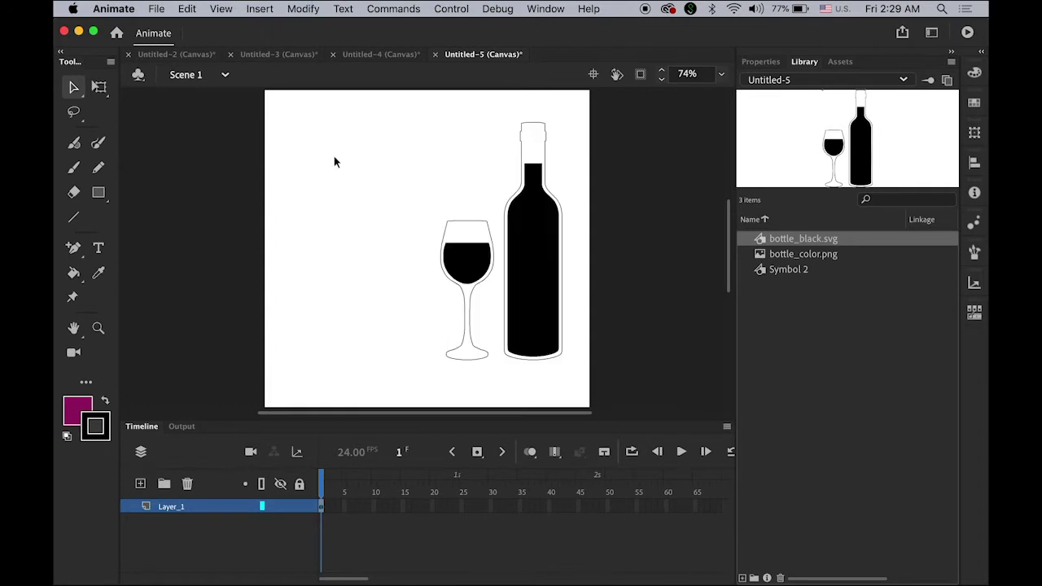
- Cut the glass and bottle black fills and paste them in place on a new Layer_2
click(472, 265)
shift+click(534, 268)
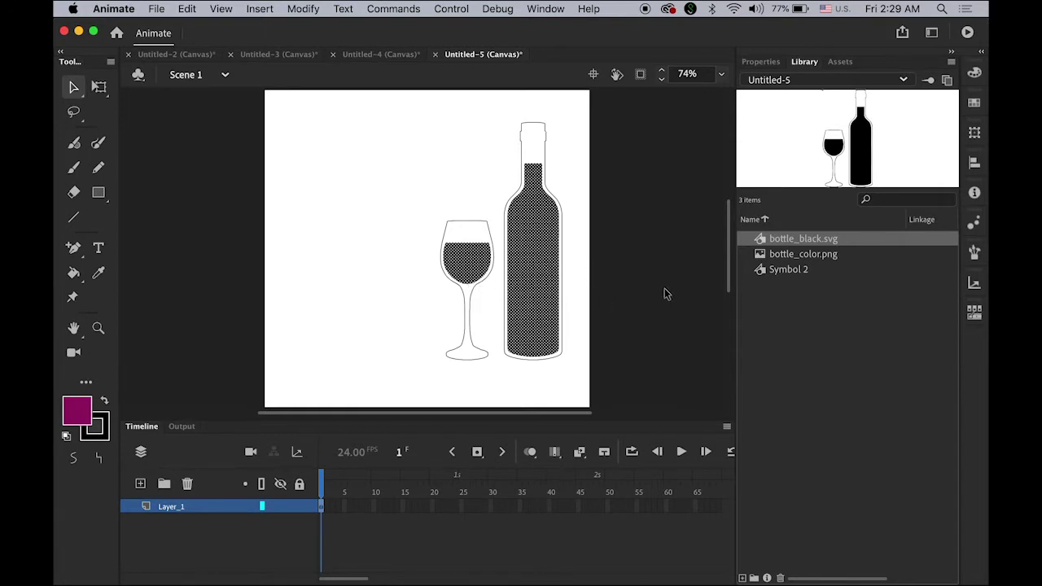
click(189, 9)
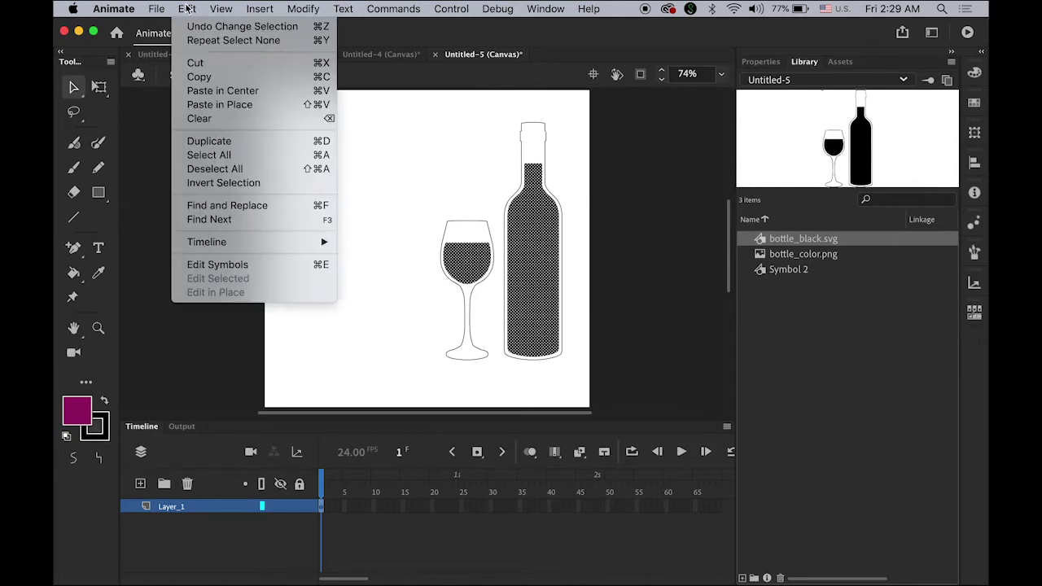
click(198, 63)
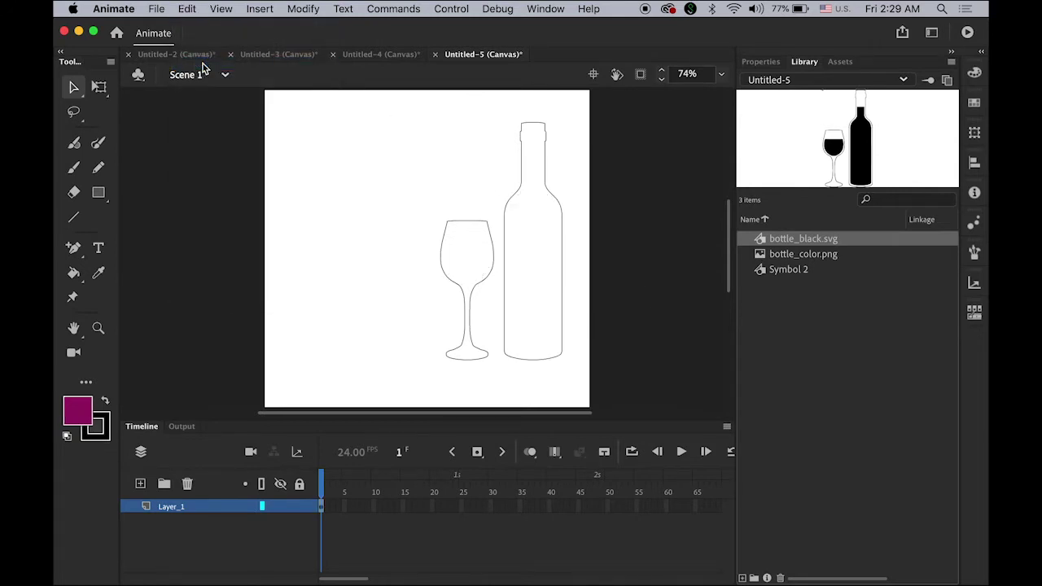
click(140, 484)
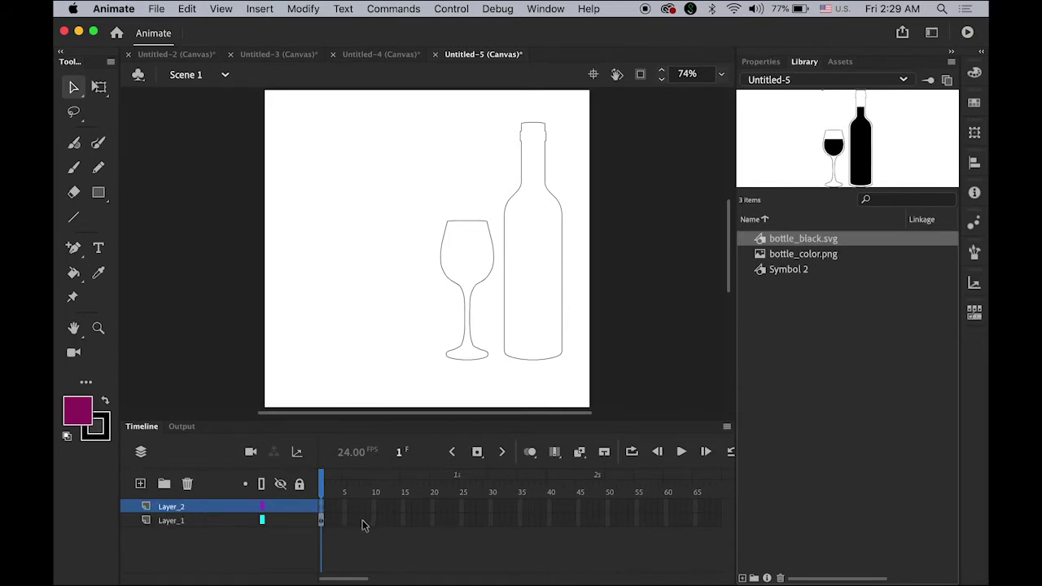
click(187, 8)
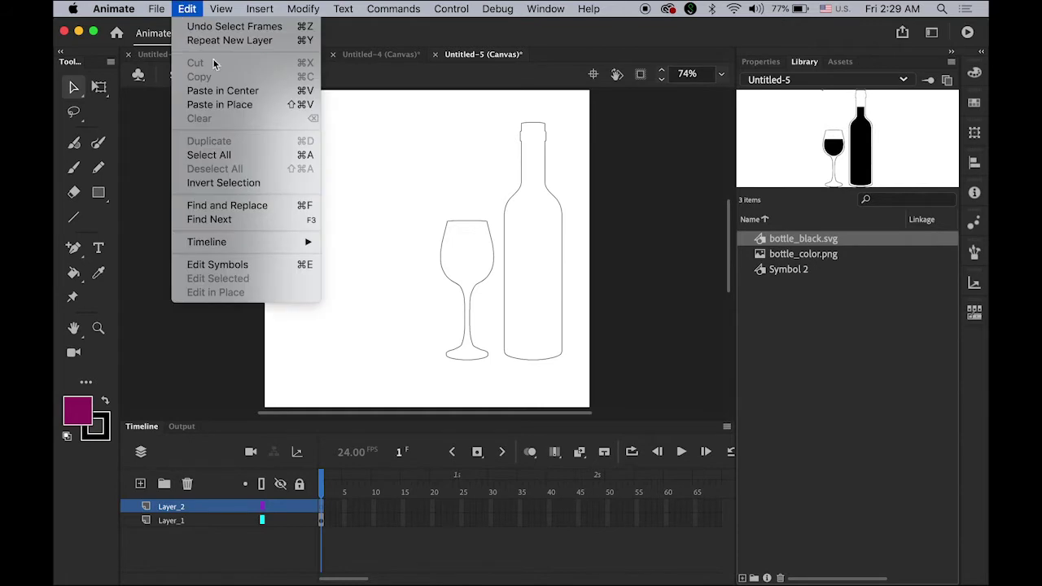
click(229, 104)
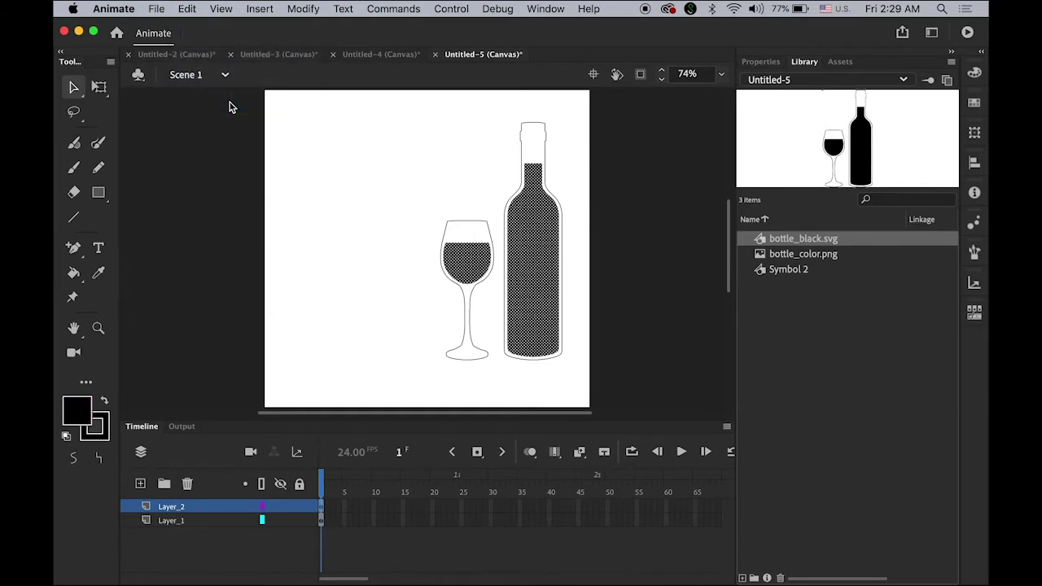
- Rename the fill layer to 'masking'
click(193, 249)
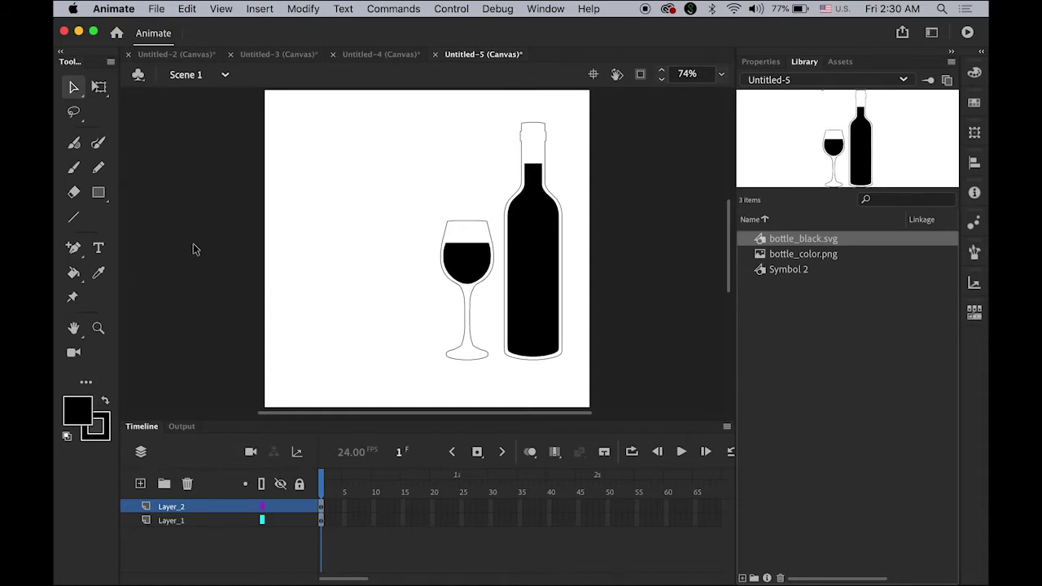
click(169, 507)
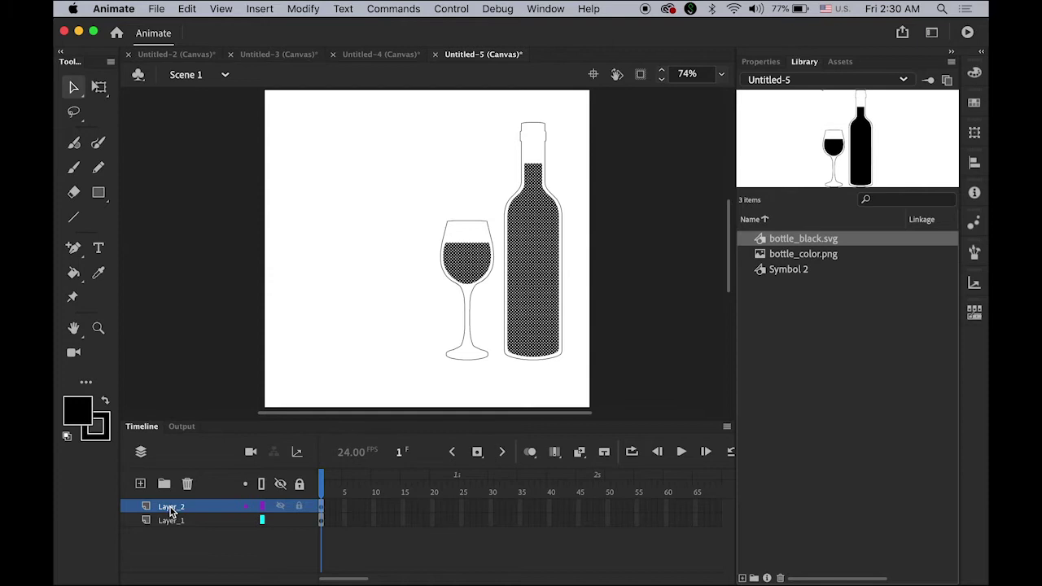
double_click(170, 508)
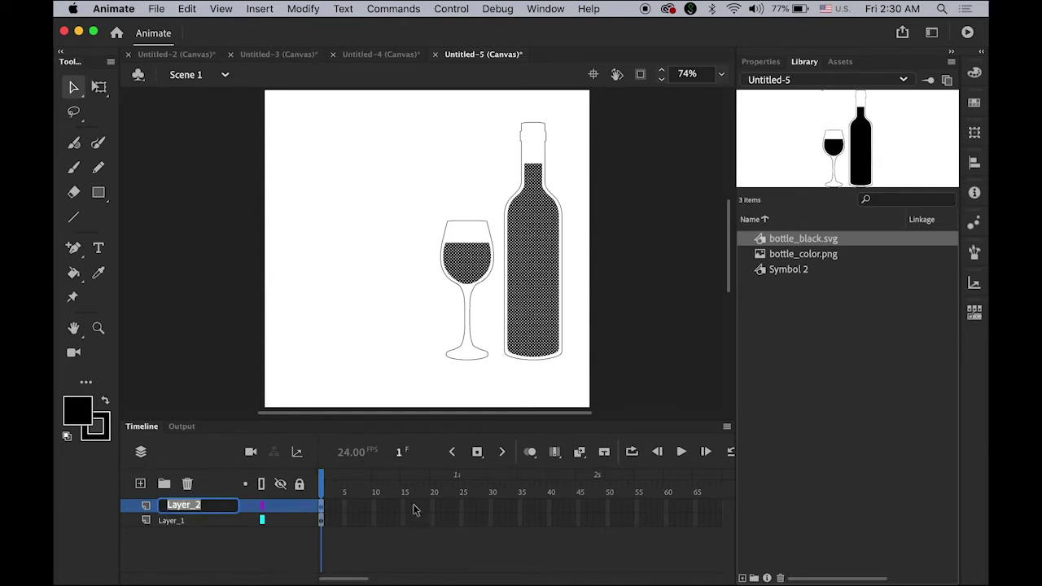
text(masking)
key(Return)
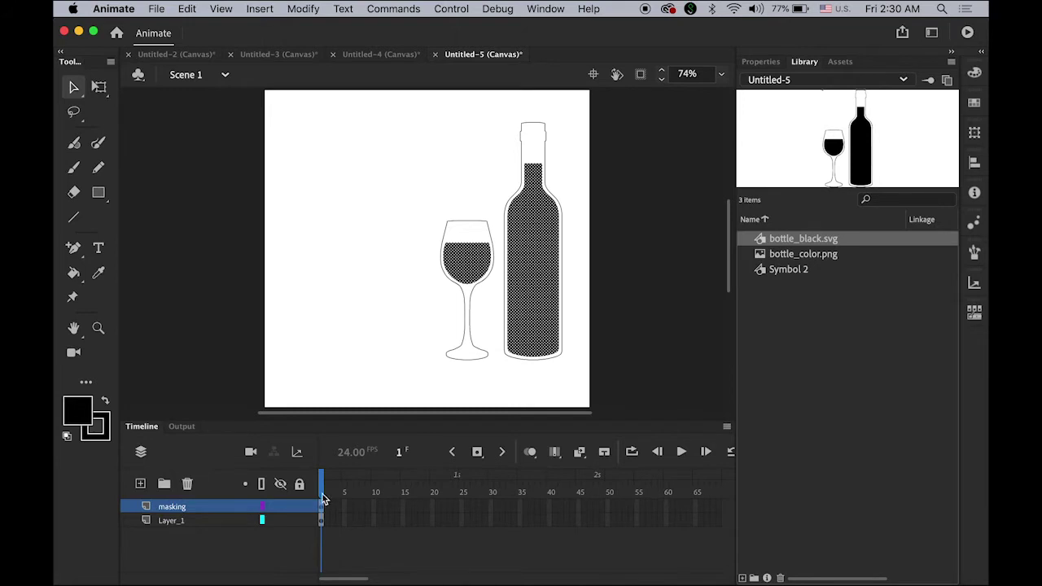
- Rename the outline layer to 'outlines' and move masking beneath it
click(180, 524)
double_click(179, 523)
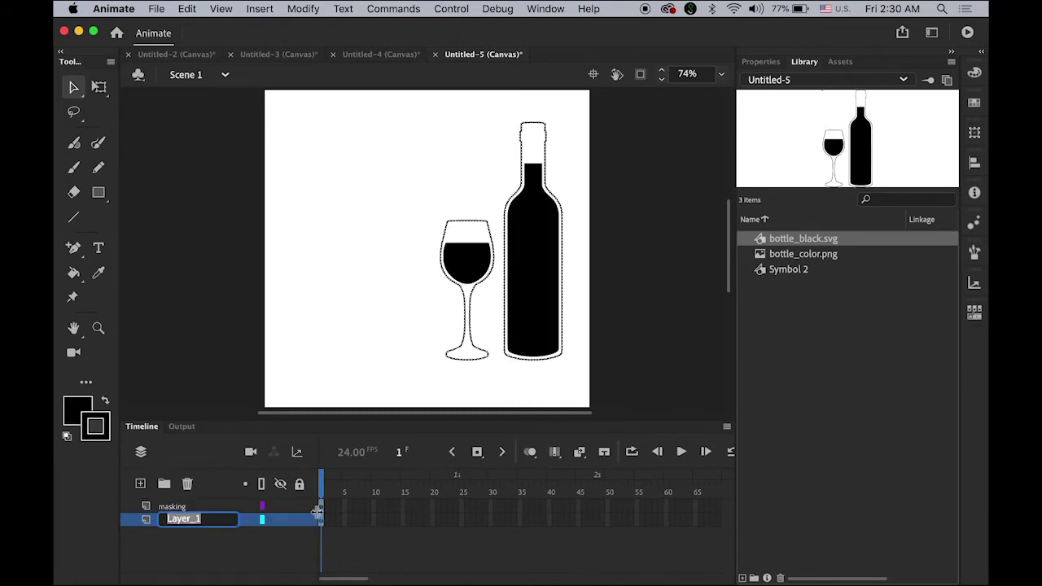
text(outlines)
key(Return)
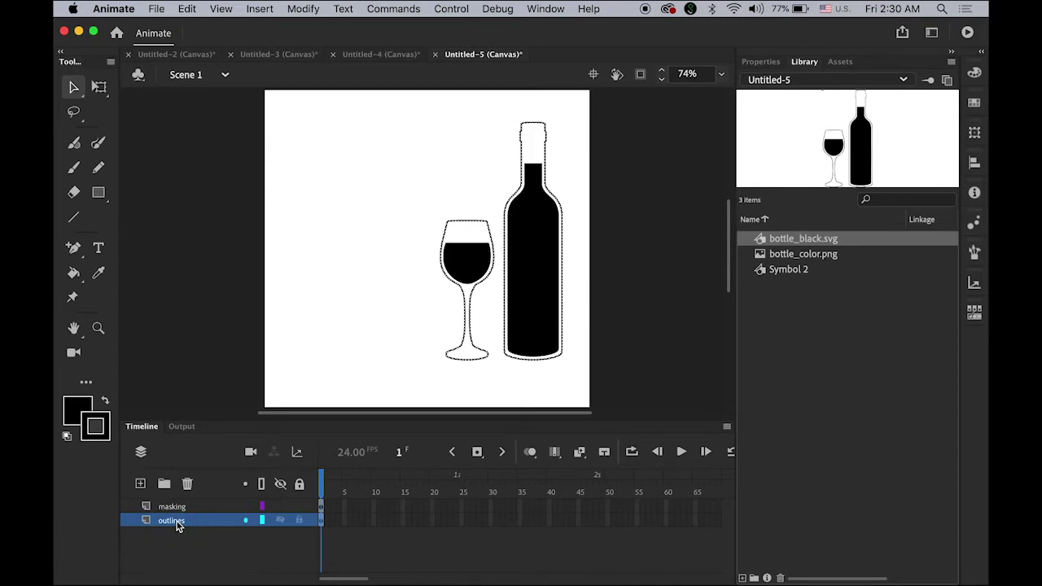
drag(175, 511, 296, 561)
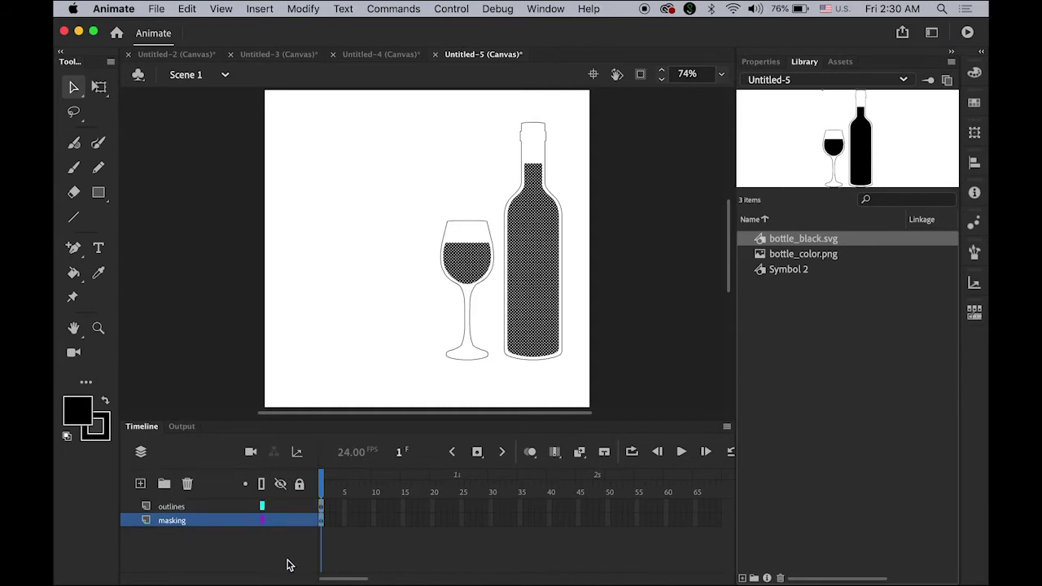
- On the masking layer, type 'Wine is', 'Bottled', 'Poetry.' as three lines left of the glass
click(253, 548)
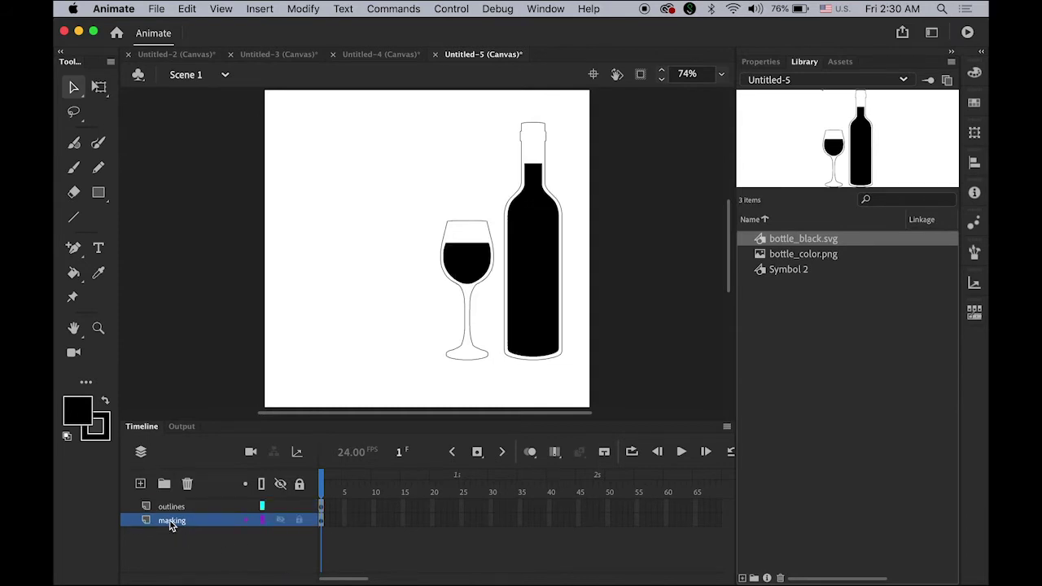
click(172, 524)
click(98, 248)
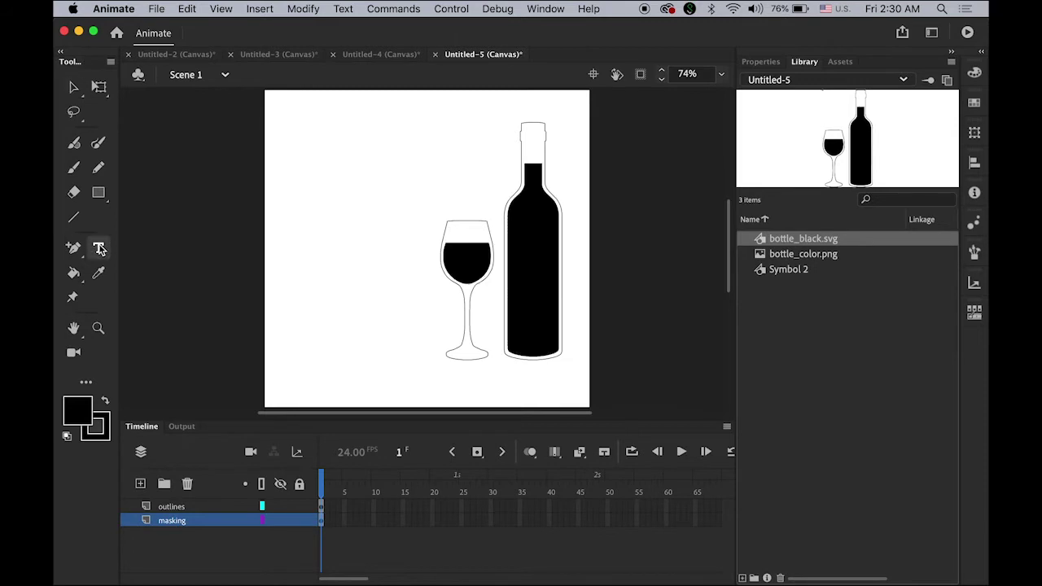
click(289, 235)
text(Wine is)
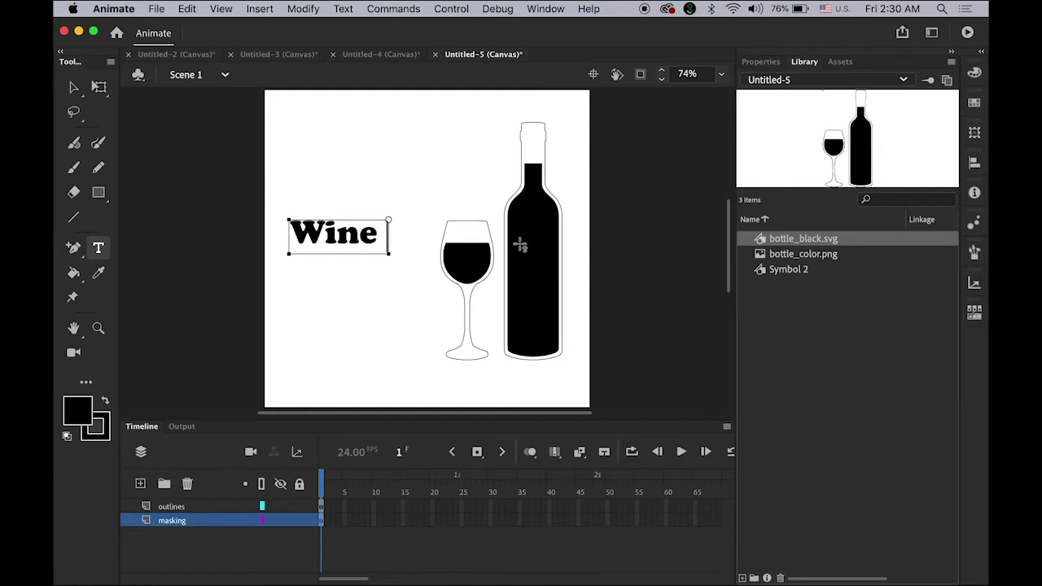
key(Return)
text(Bottled)
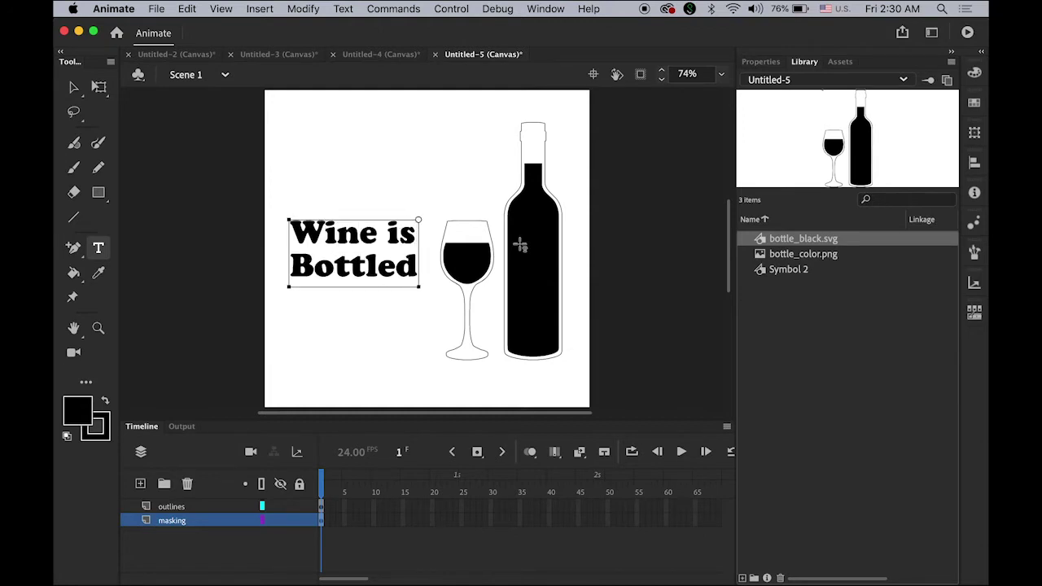
key(Return)
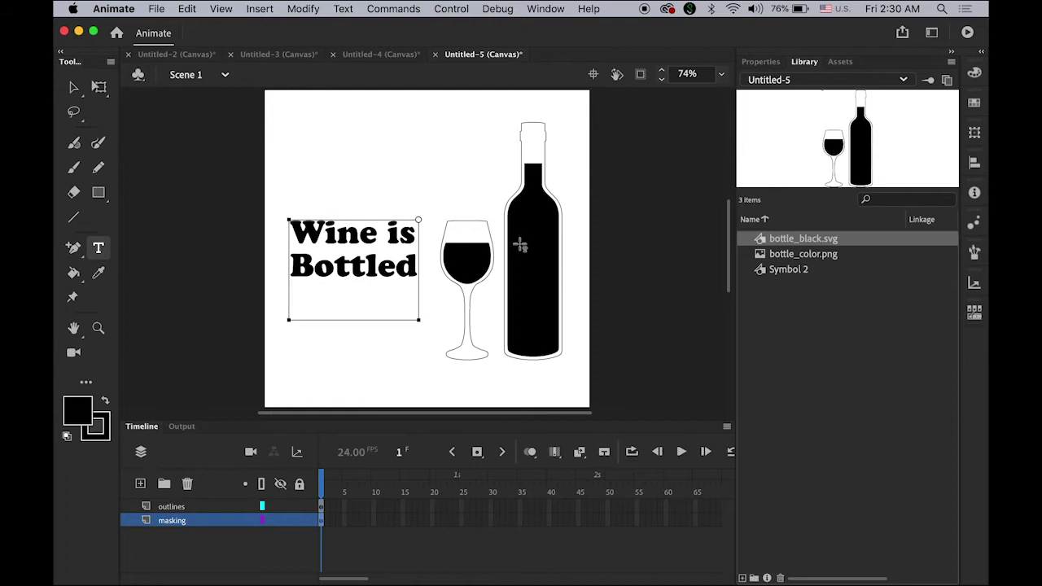
text(Poetry)
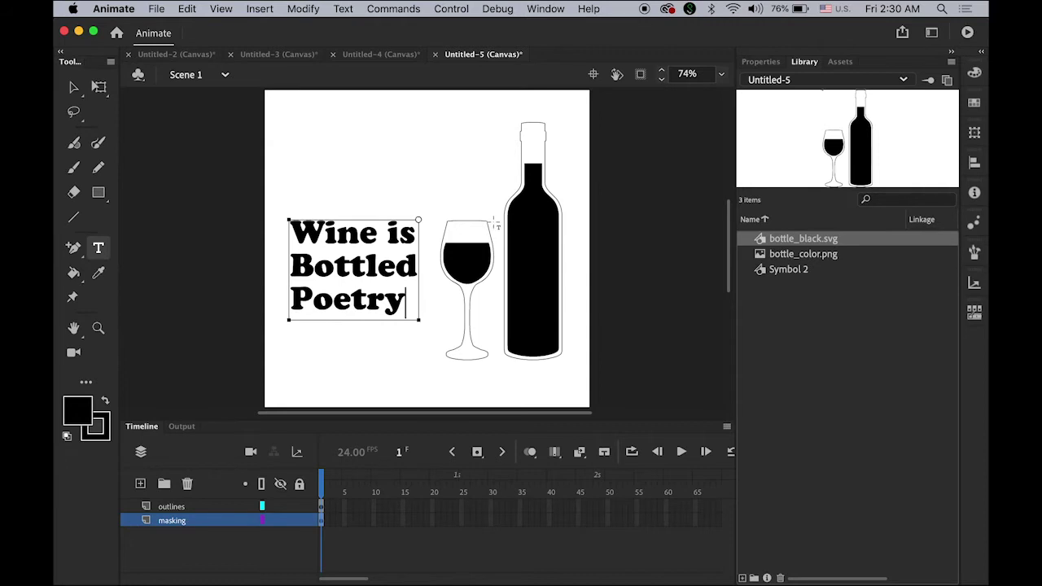
text(.)
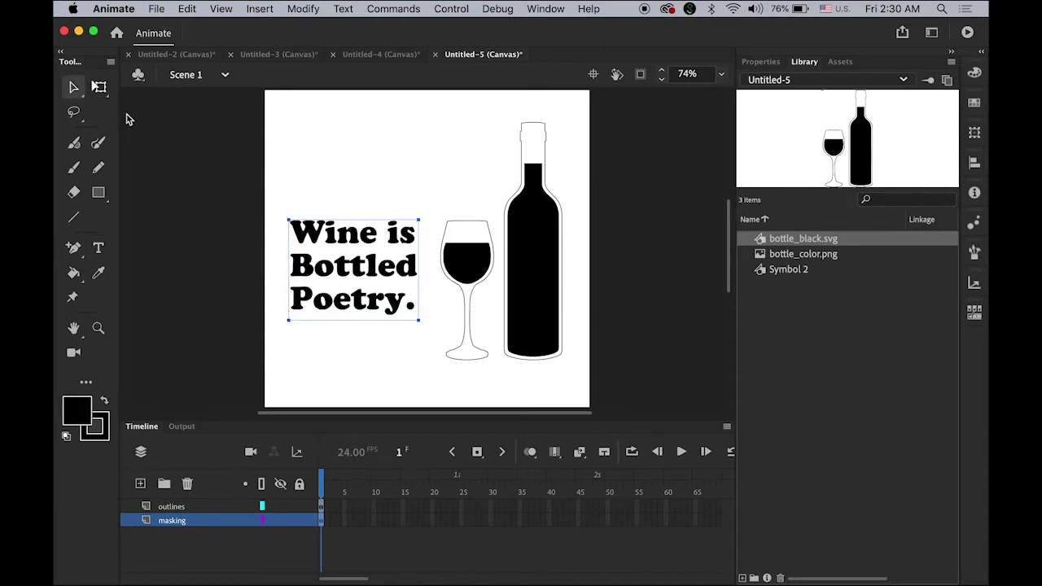
- Drag the quote text down and nudge it one step lower beside the glass
drag(389, 268, 393, 291)
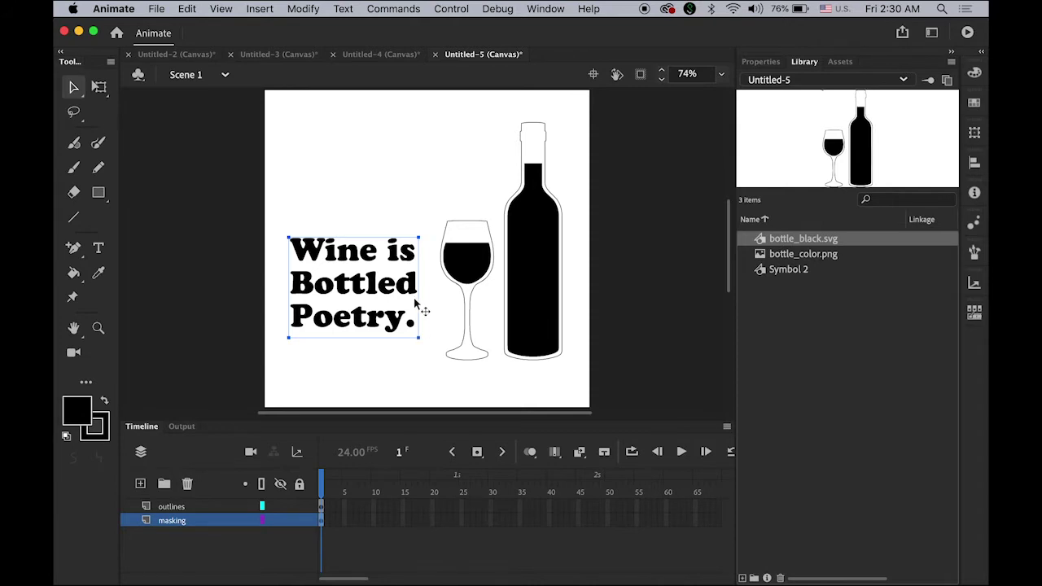
key(Down)
key(Down)
key(Down)
key(Down)
key(Down)
key(Down)
key(Down)
key(Down)
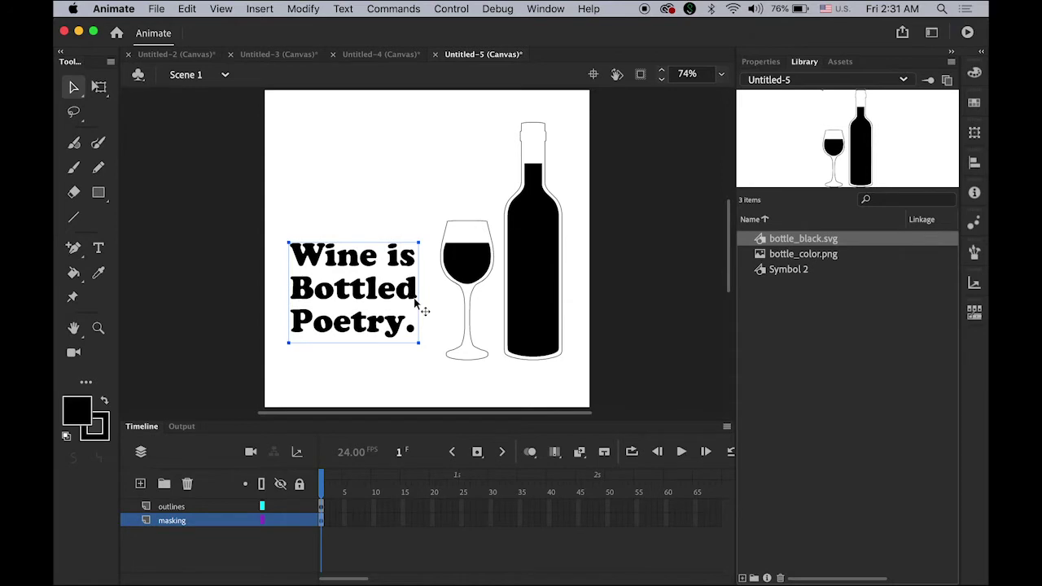
click(661, 293)
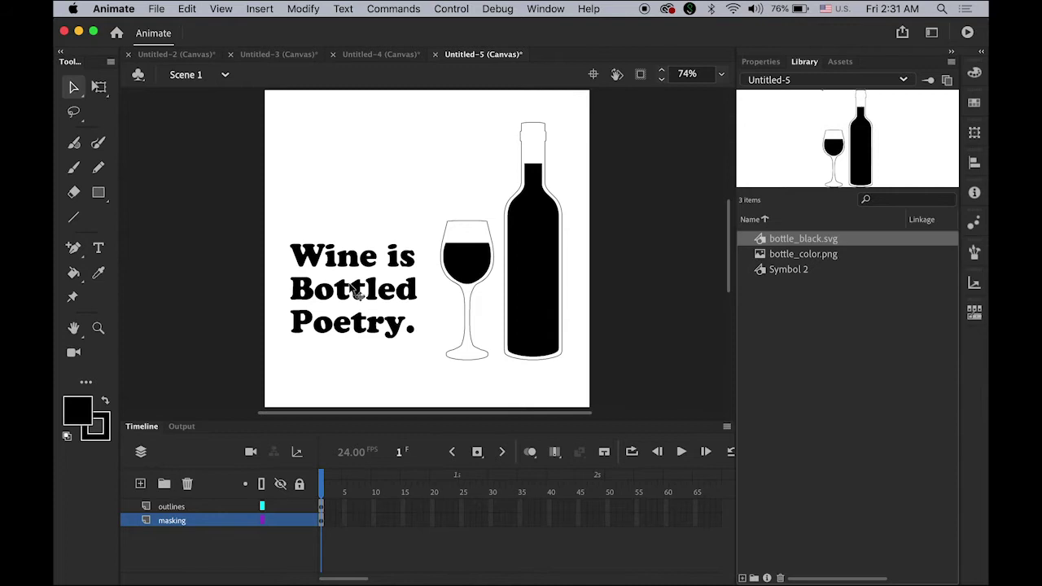
click(414, 300)
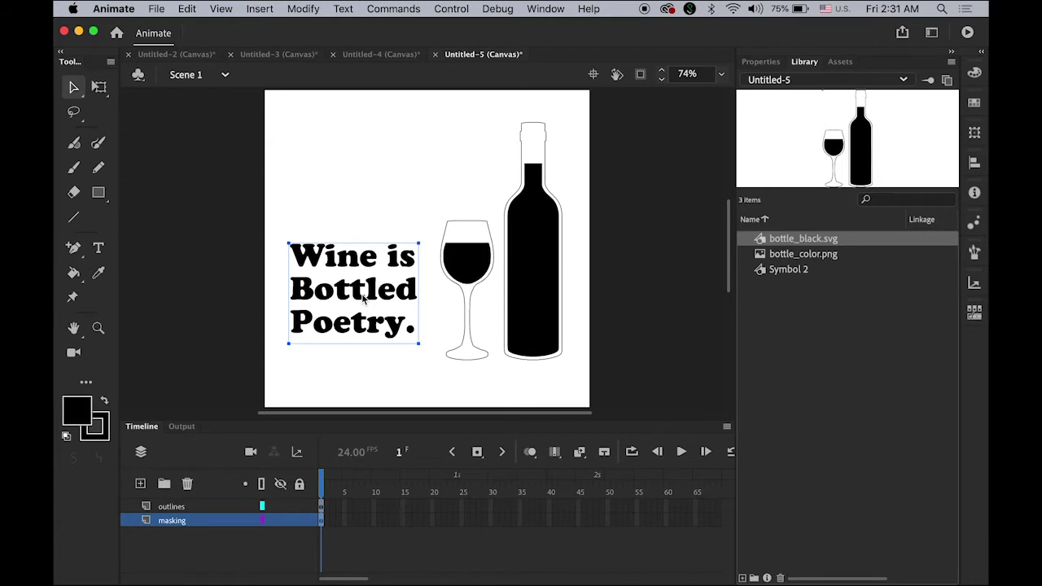
- Break the quote text apart twice into filled shapes
key(super+b)
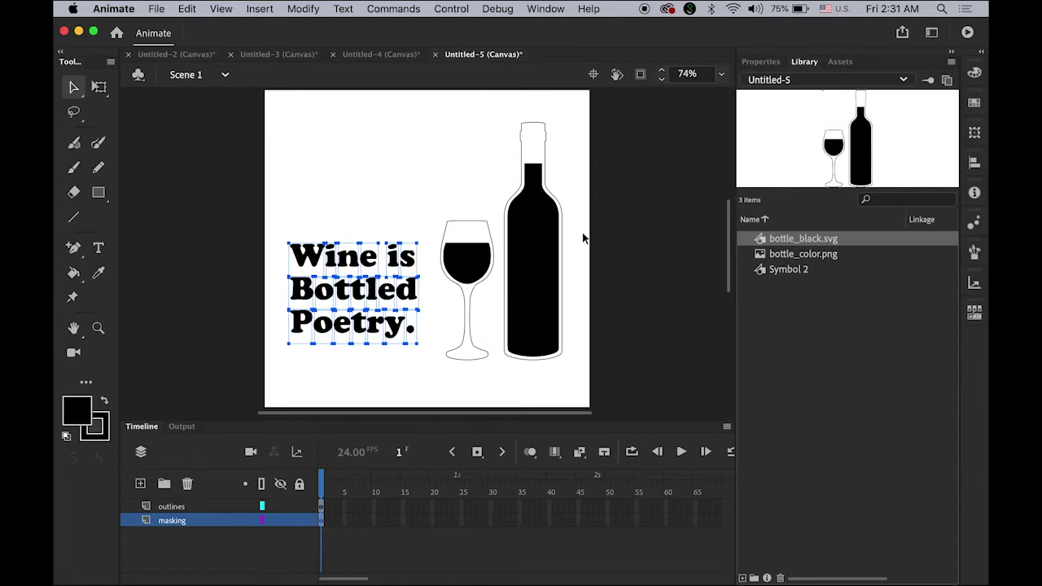
key(super+b)
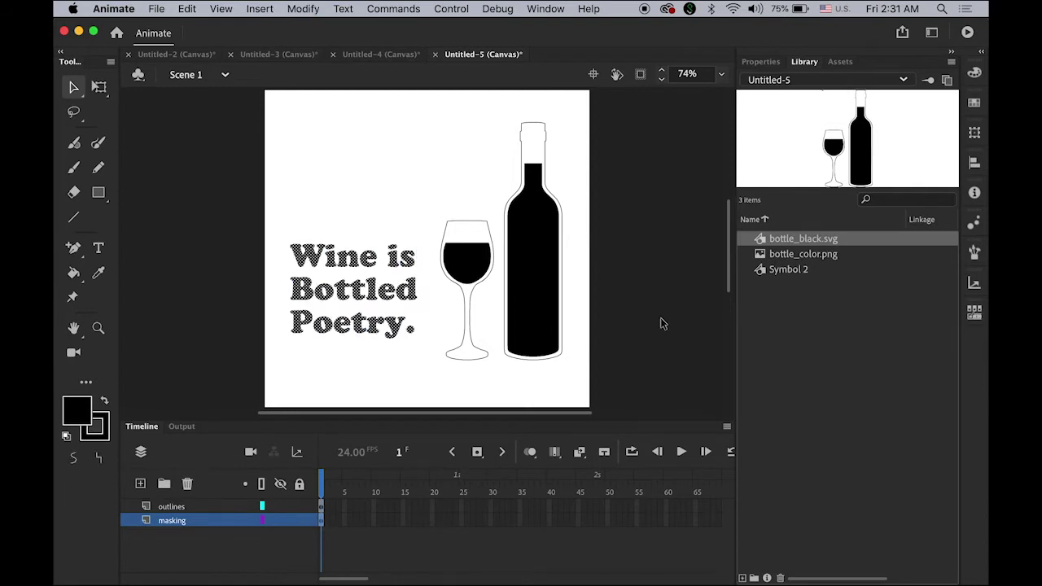
click(661, 321)
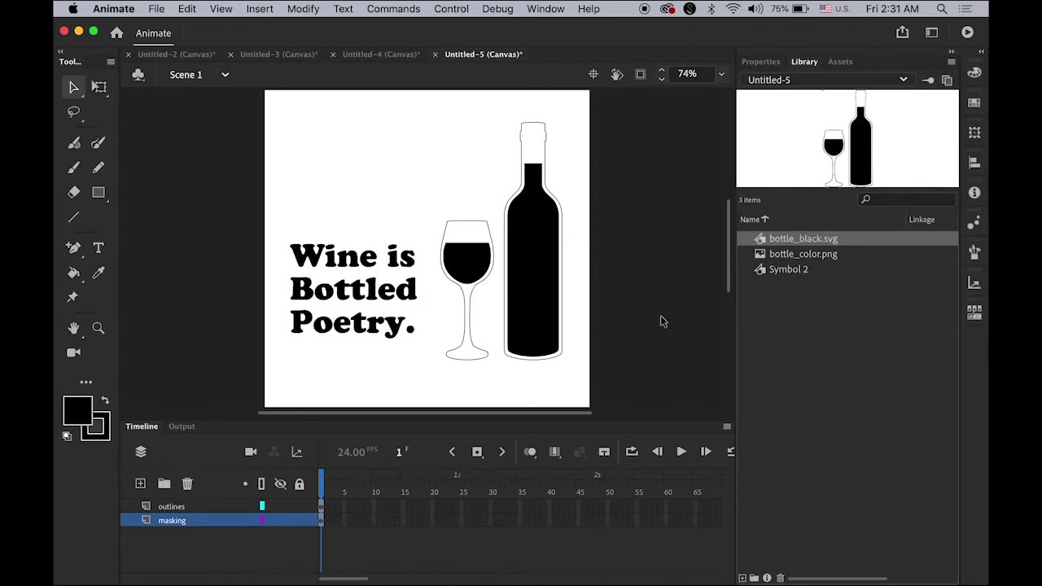
- Hide and reshow the masking and outlines layers to check their contents
click(281, 520)
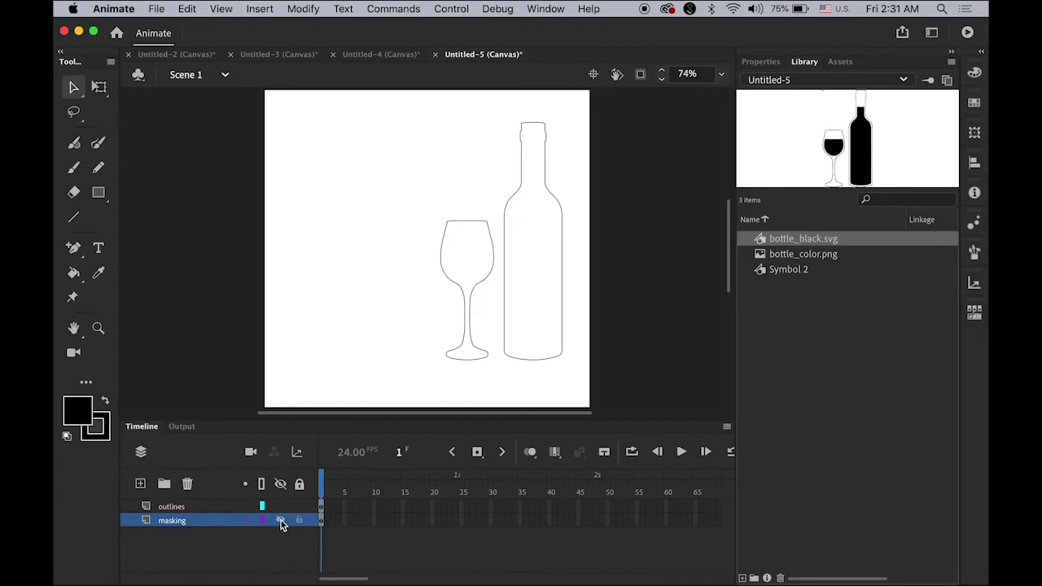
click(280, 520)
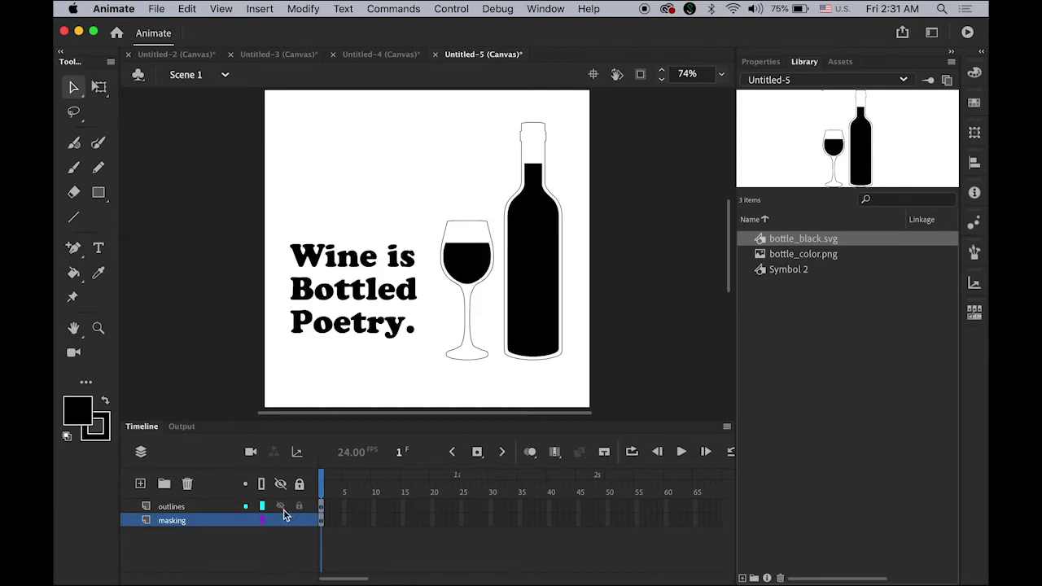
click(281, 507)
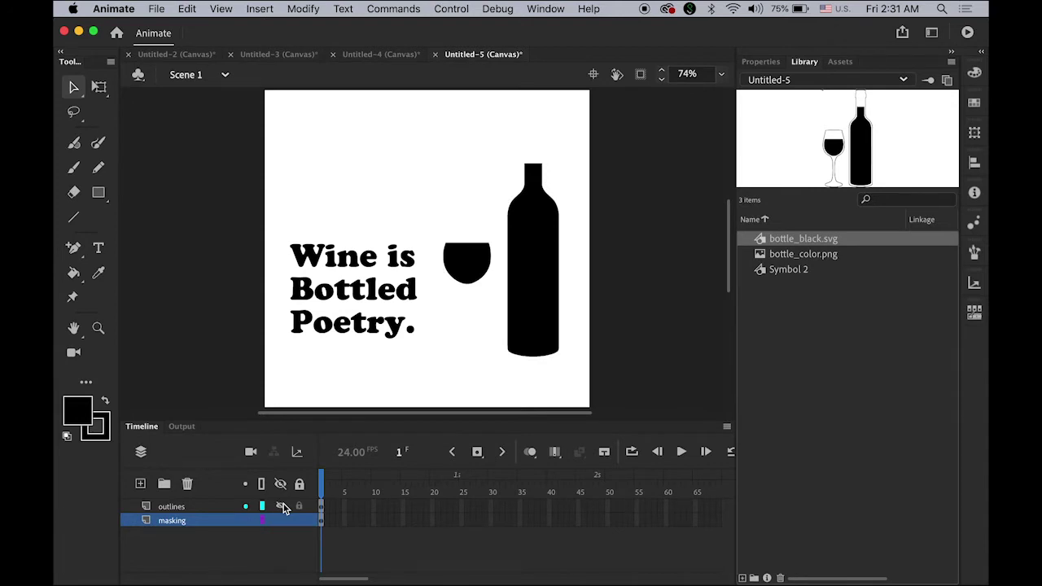
click(281, 506)
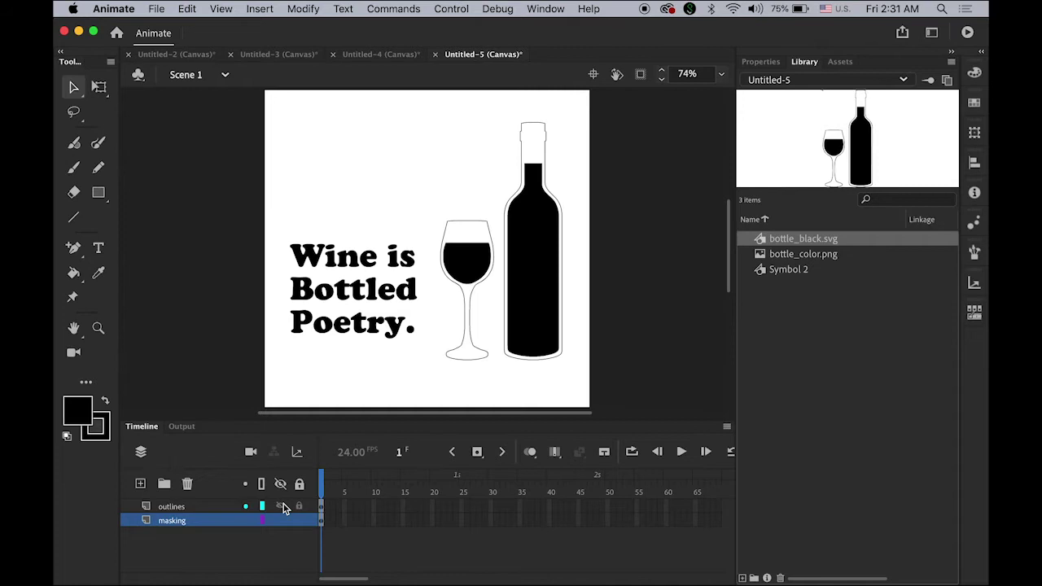
- Add a new layer below masking, name it 'liquid', and zoom out to centre the stage
click(141, 485)
drag(145, 519, 150, 544)
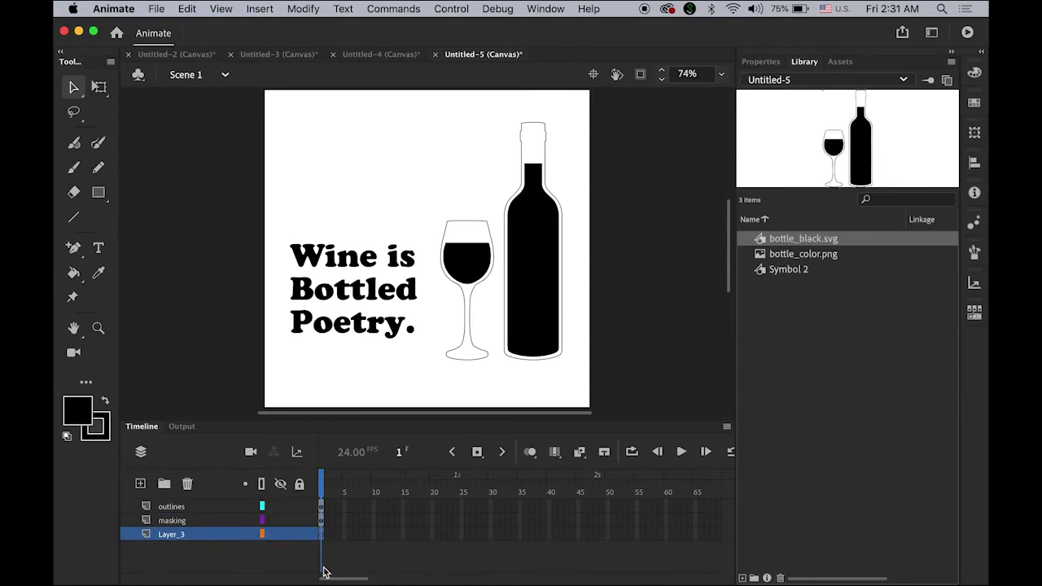
double_click(166, 536)
text(liquid)
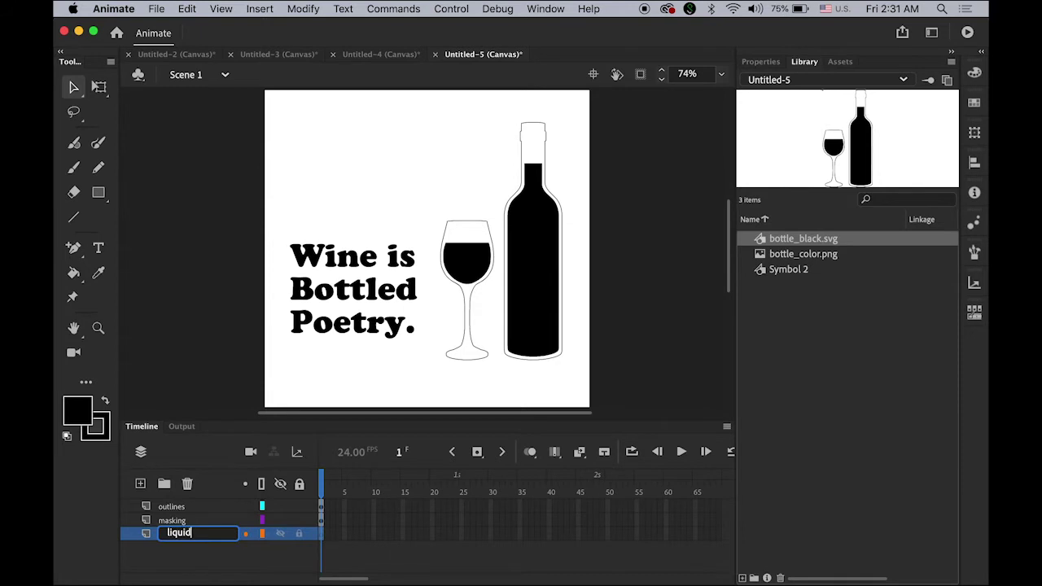
key(Return)
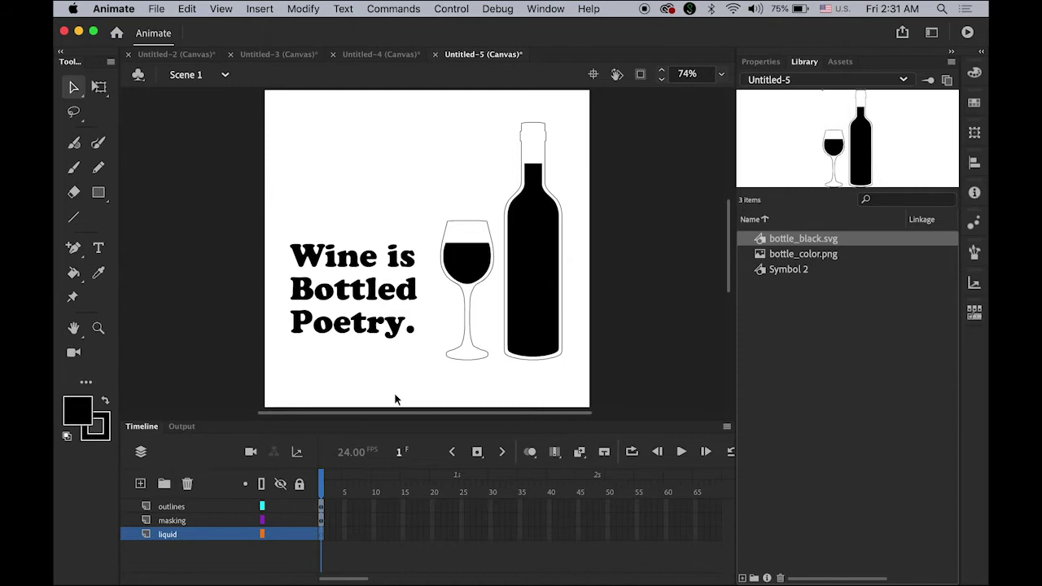
alt+super+click(392, 311)
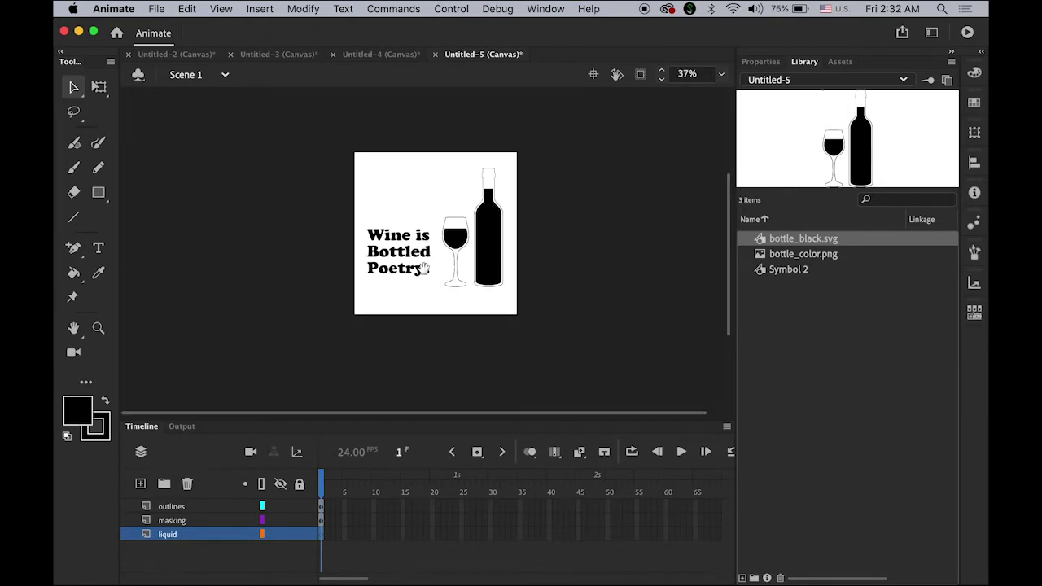
drag(424, 272, 421, 222)
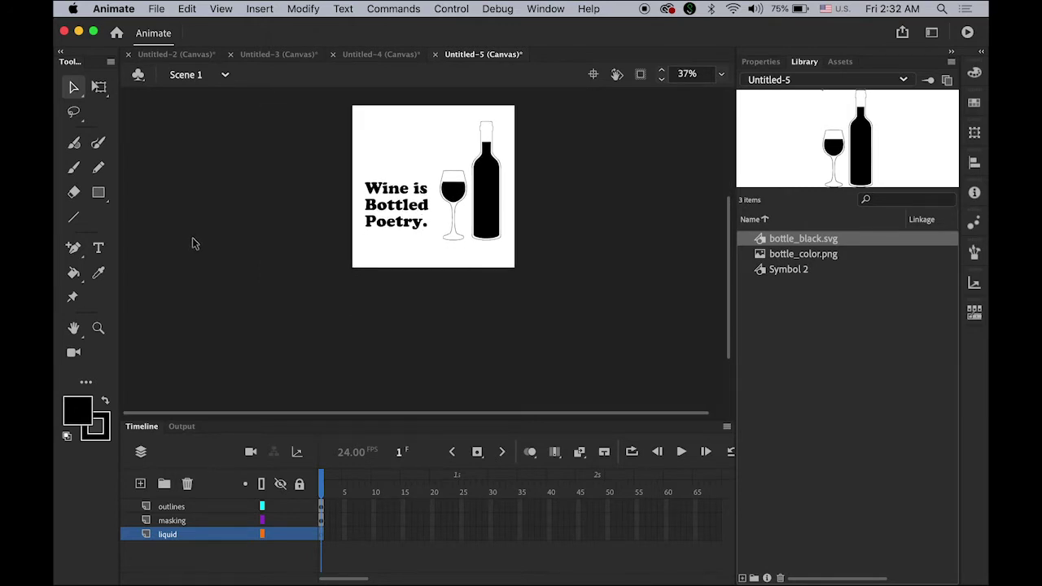
- Draw a stroke-less wine-red rectangle over the stage on the liquid layer
click(99, 193)
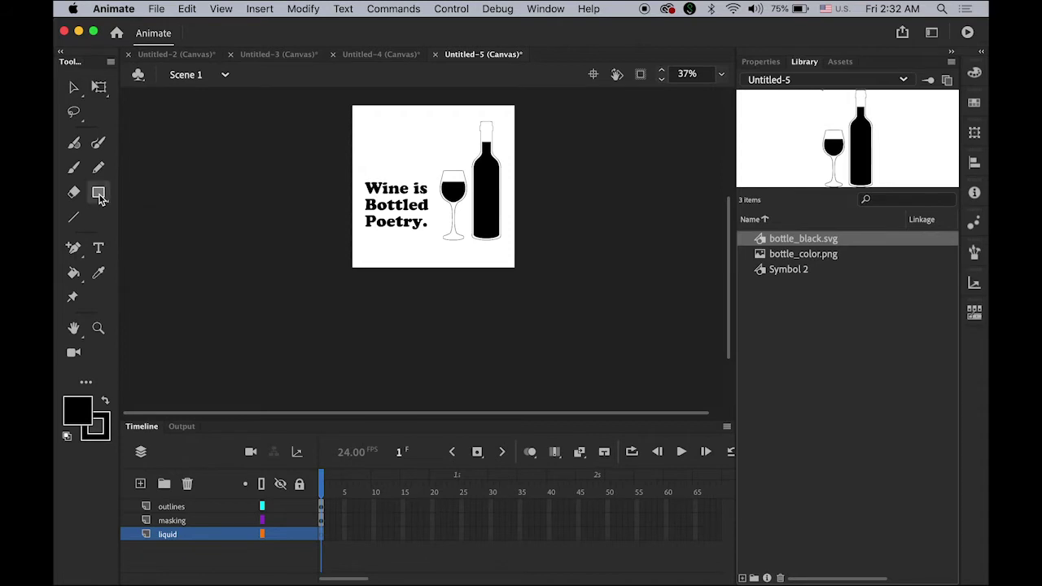
click(101, 430)
click(346, 229)
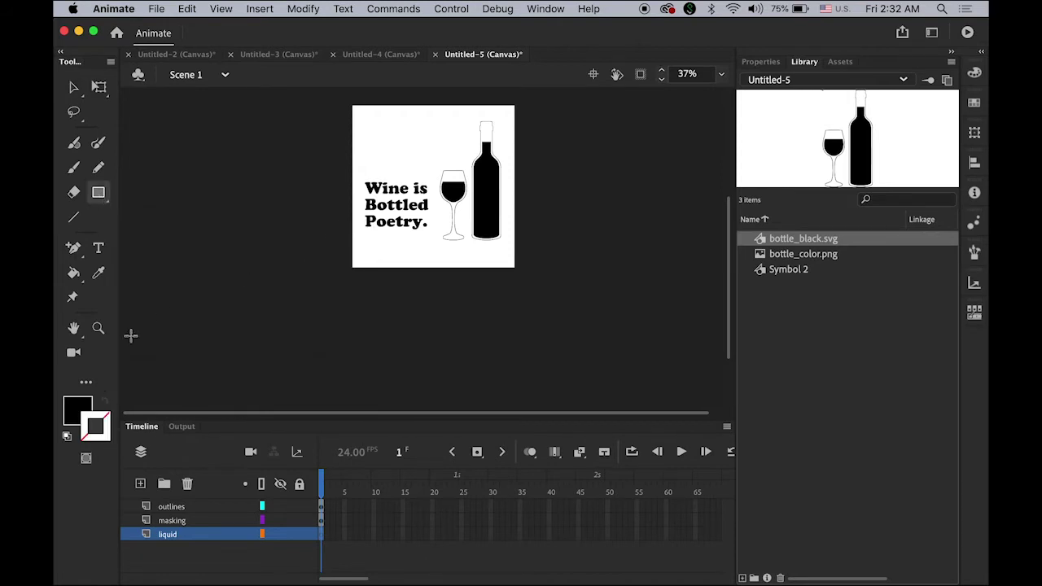
click(82, 409)
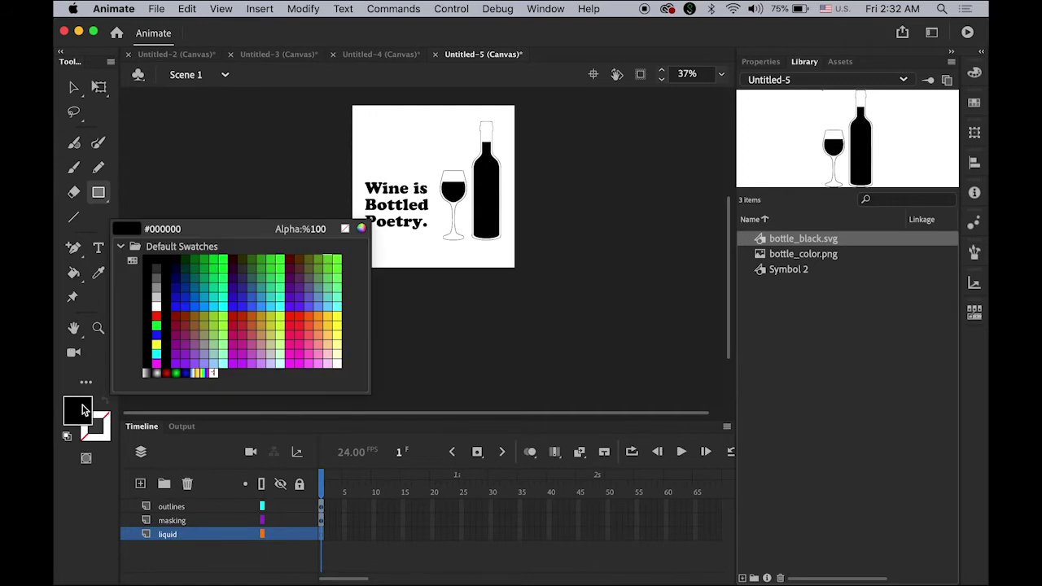
click(181, 332)
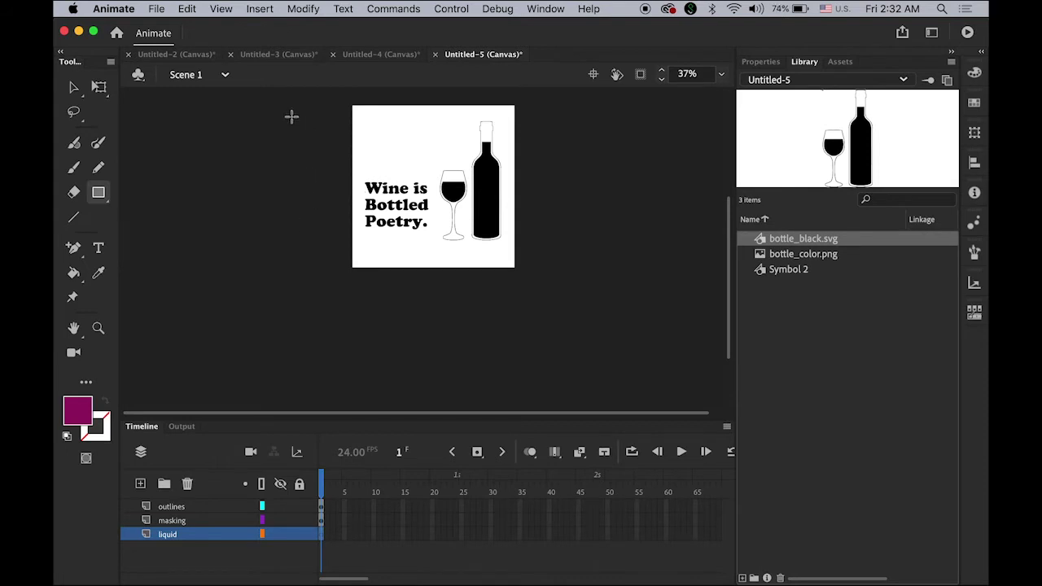
drag(291, 116, 542, 251)
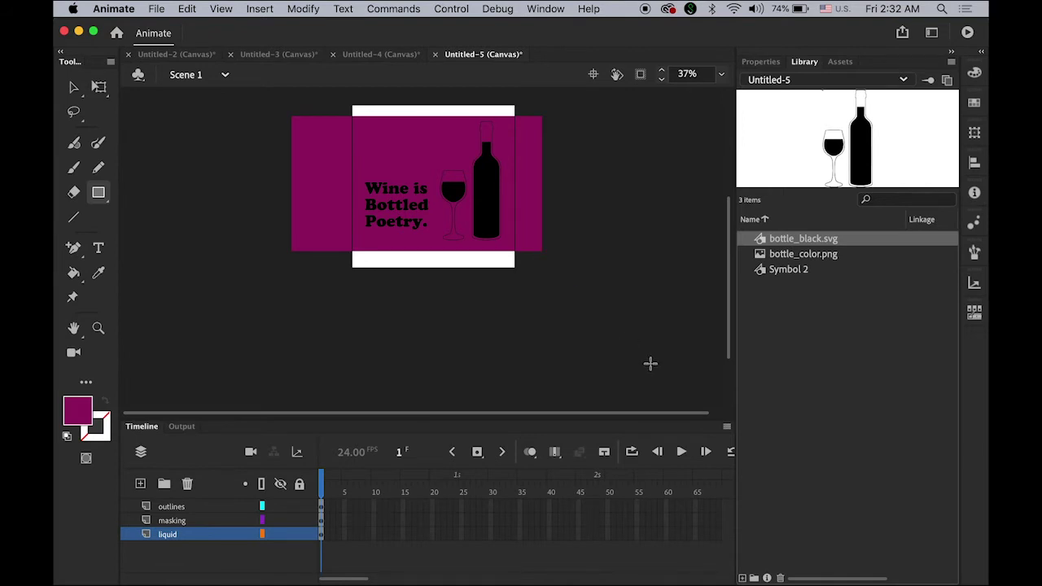
- Move the rectangle down so it mostly sits below the stage
click(73, 87)
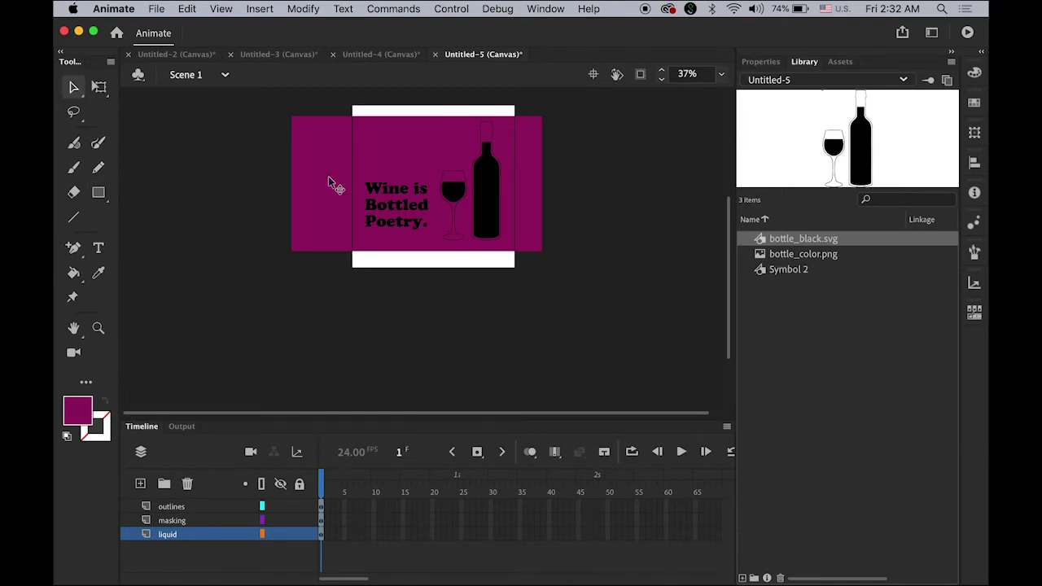
drag(329, 180, 293, 310)
click(573, 325)
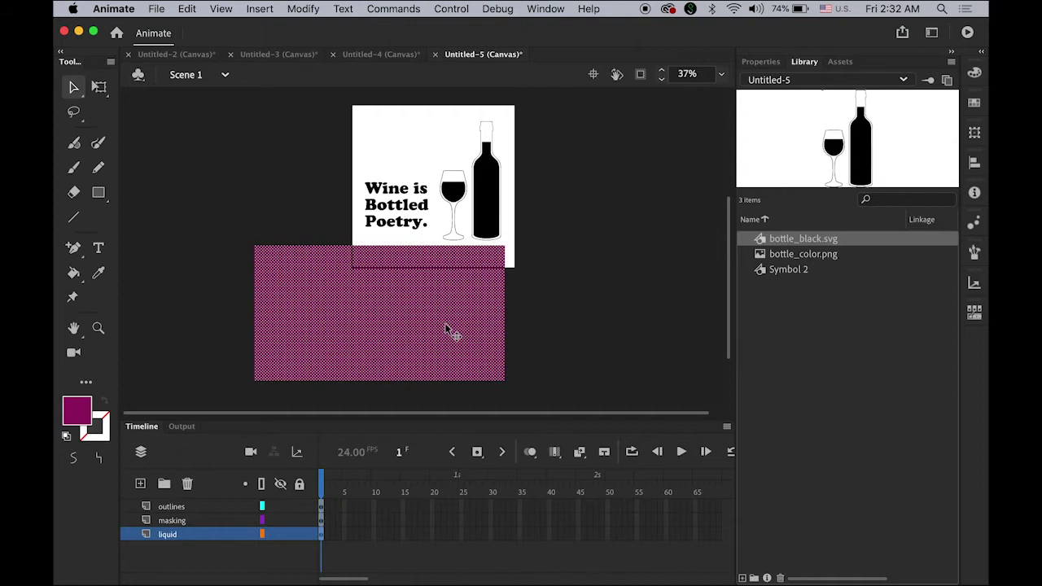
- From the Properties panel, convert the selected rectangle to a Movie Clip symbol named 'liquid'
click(299, 9)
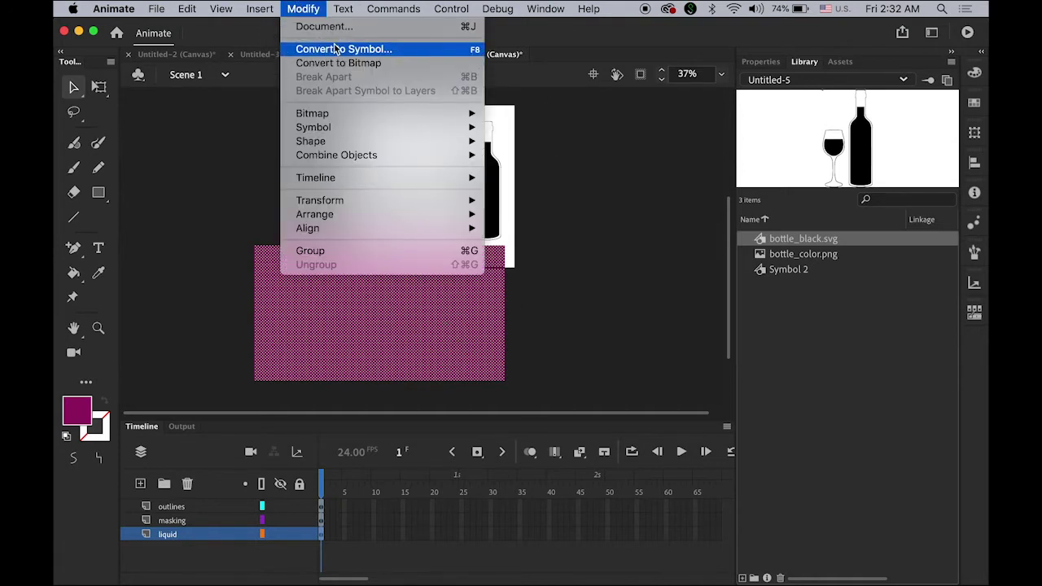
click(649, 118)
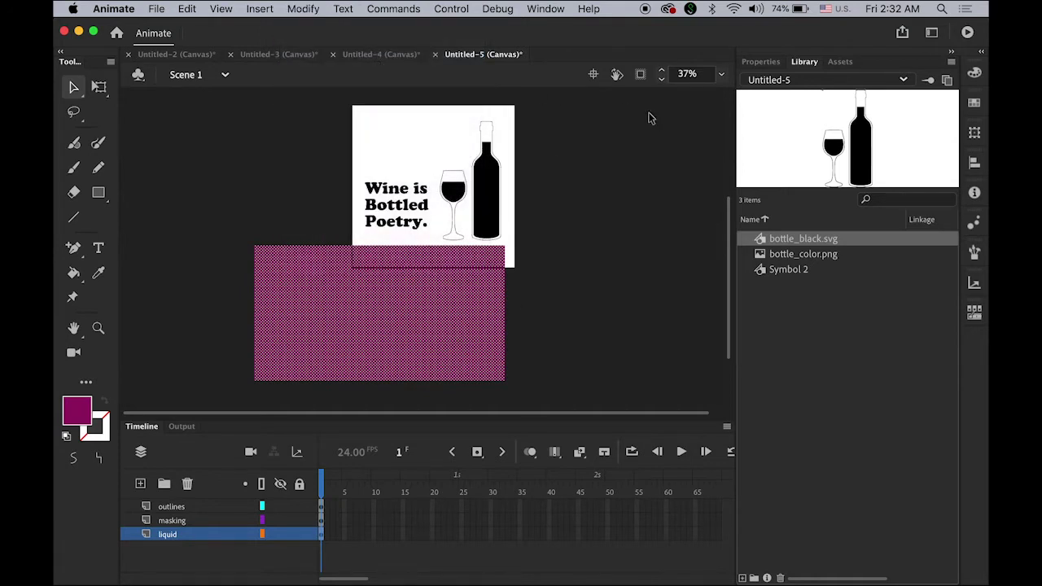
click(761, 62)
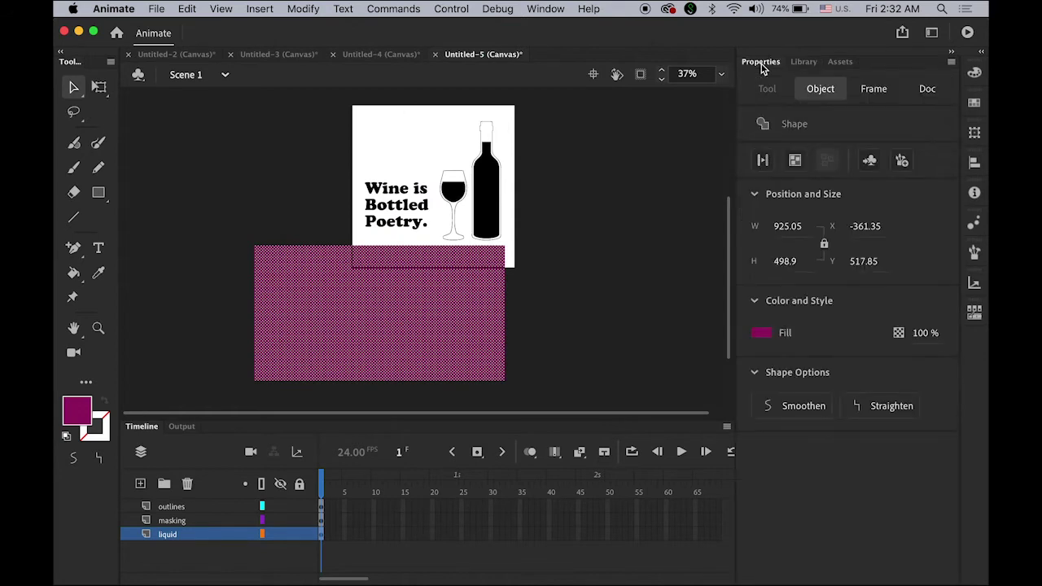
click(870, 161)
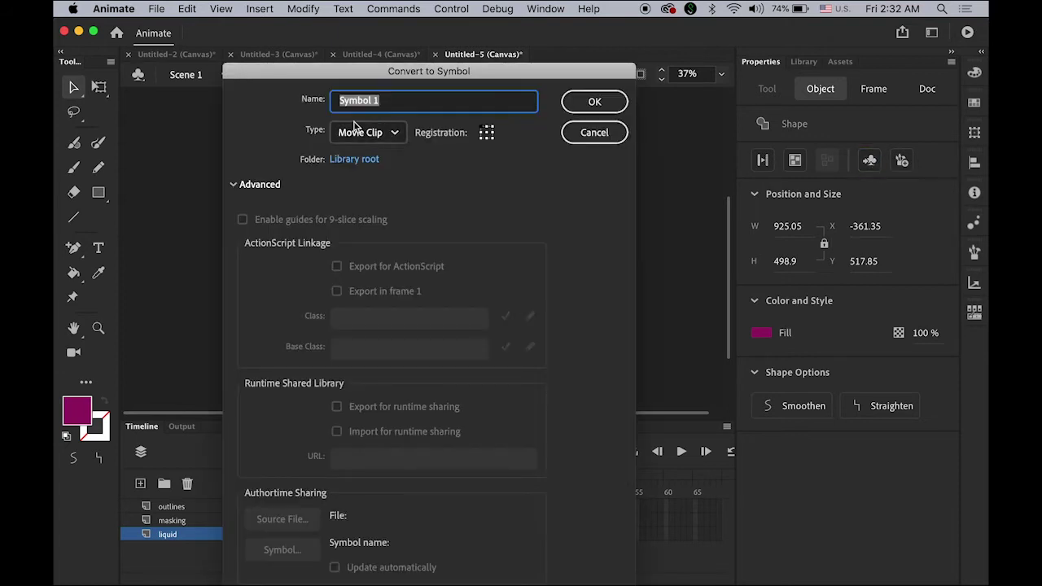
text(liquid)
click(593, 108)
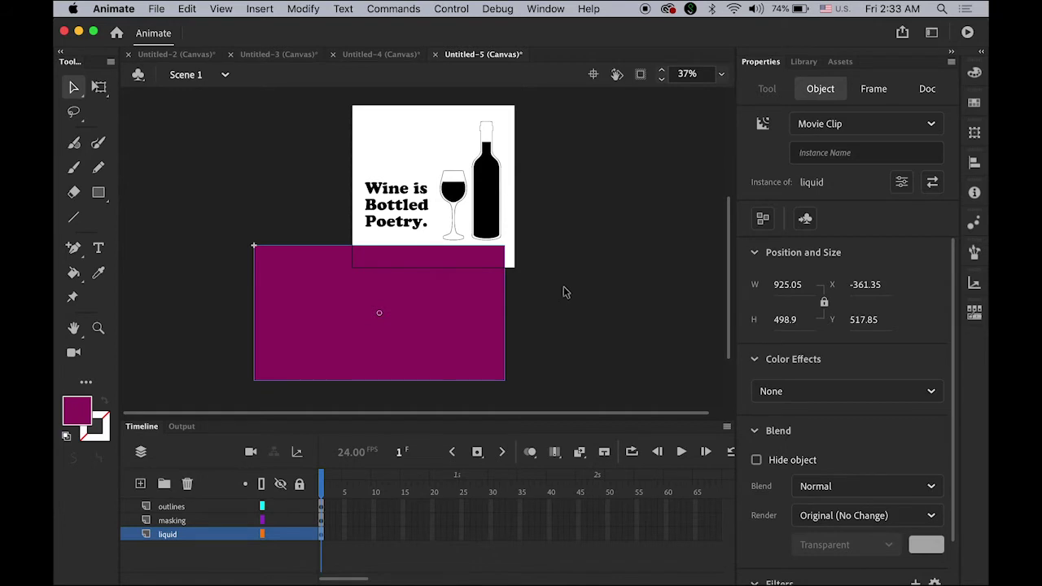
- Enter the liquid symbol, zoom in, and select the Add Anchor Point Tool
double_click(416, 298)
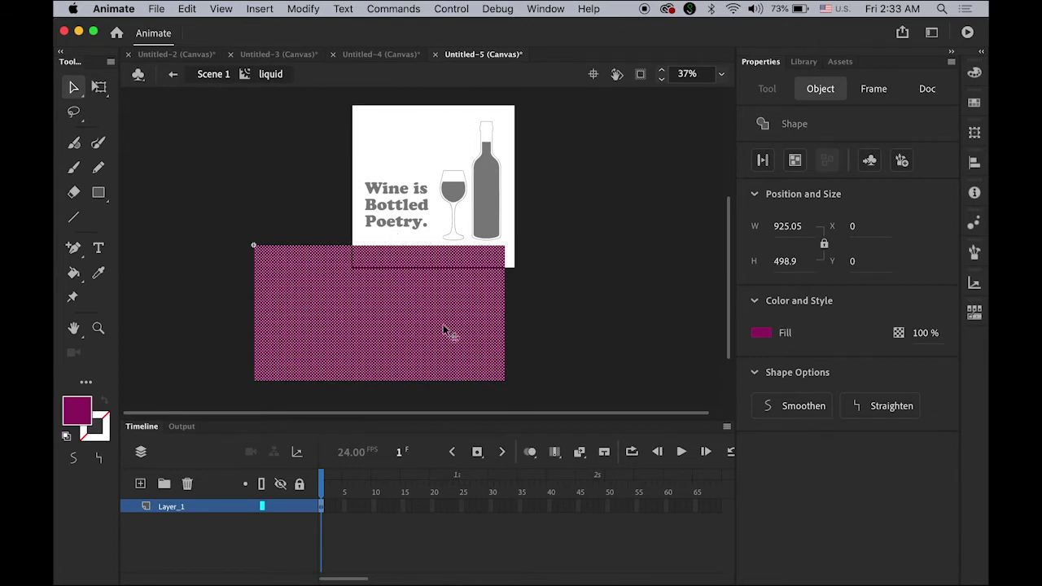
key(super+equal)
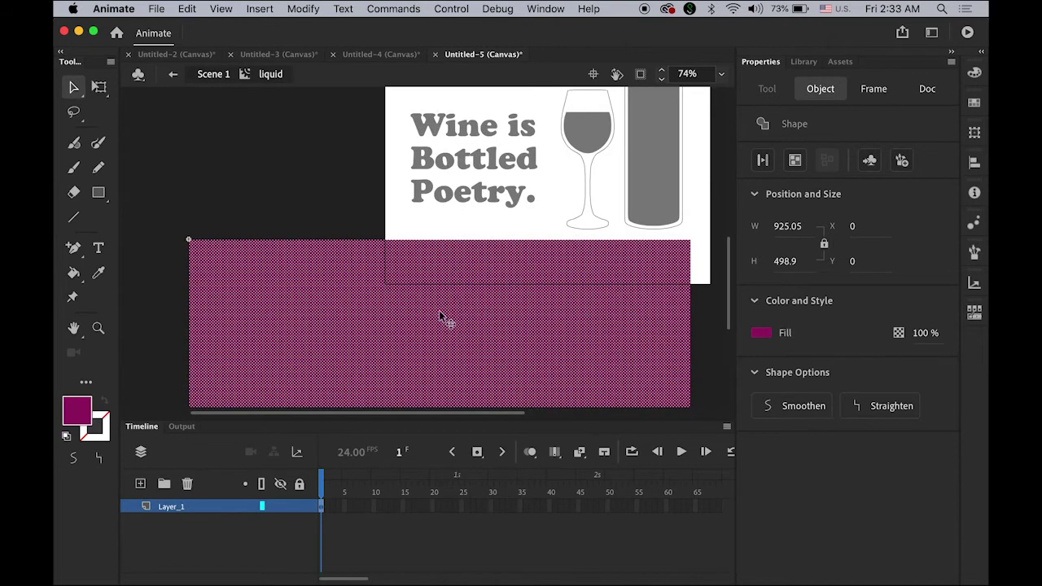
click(74, 250)
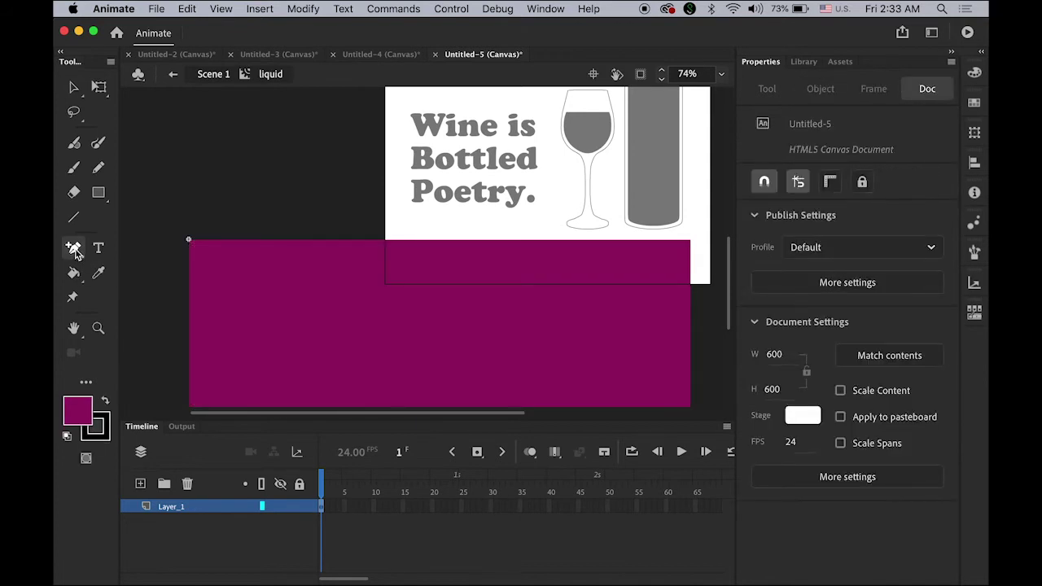
click(74, 251)
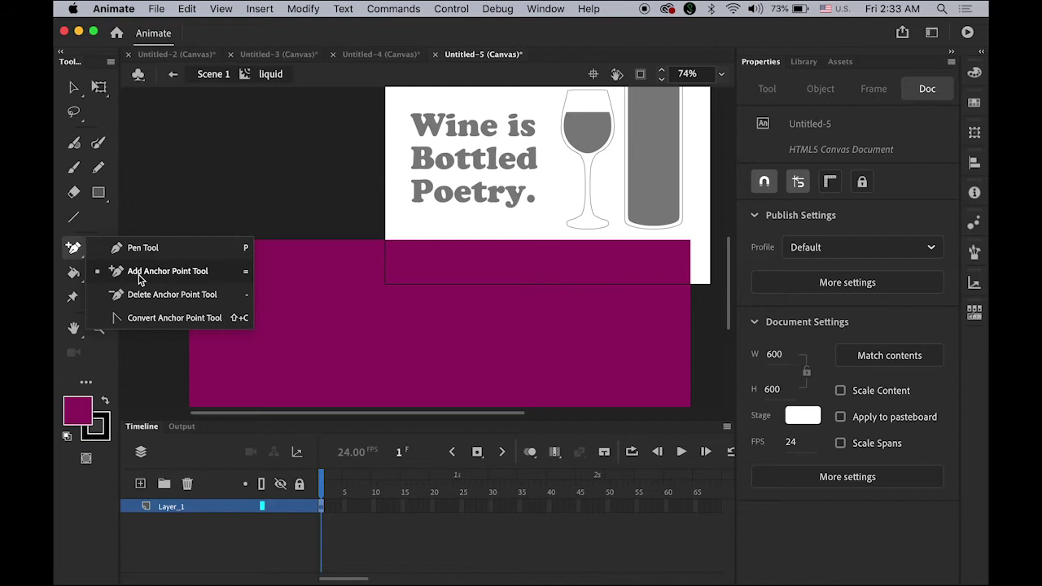
click(142, 277)
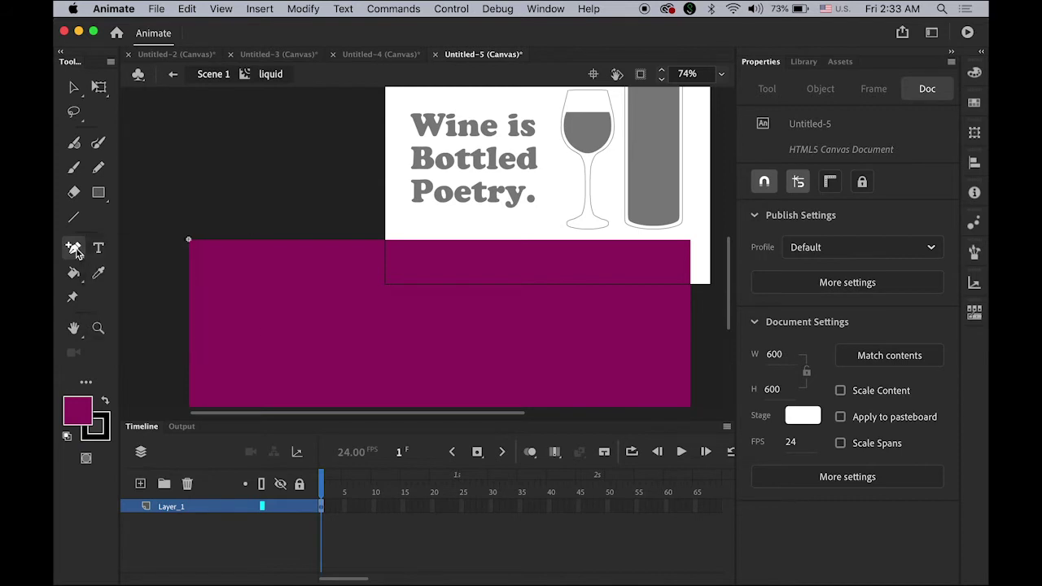
- Add seven anchor points spaced along the rectangle's top edge
click(440, 241)
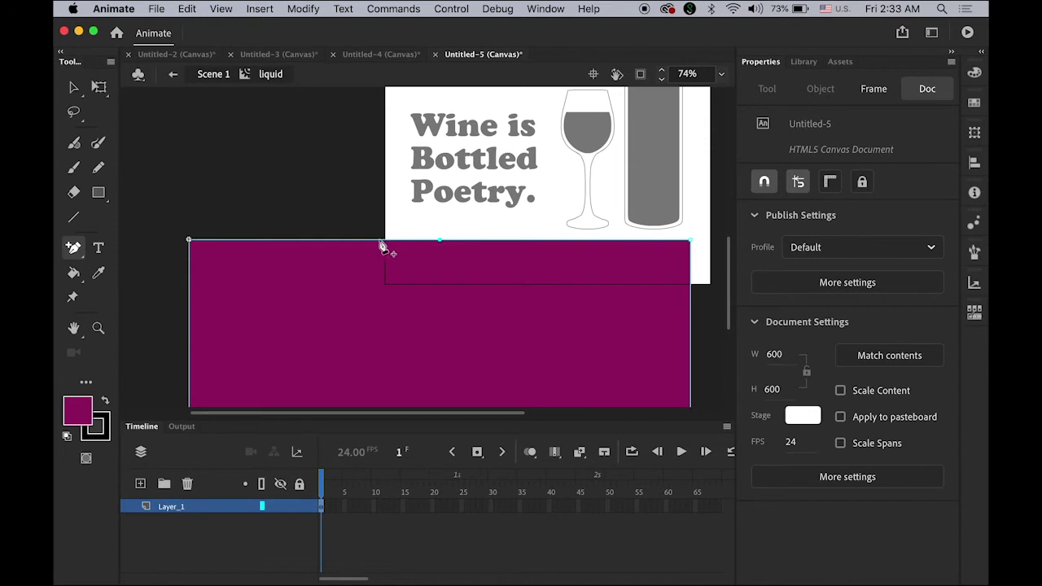
click(310, 241)
click(241, 241)
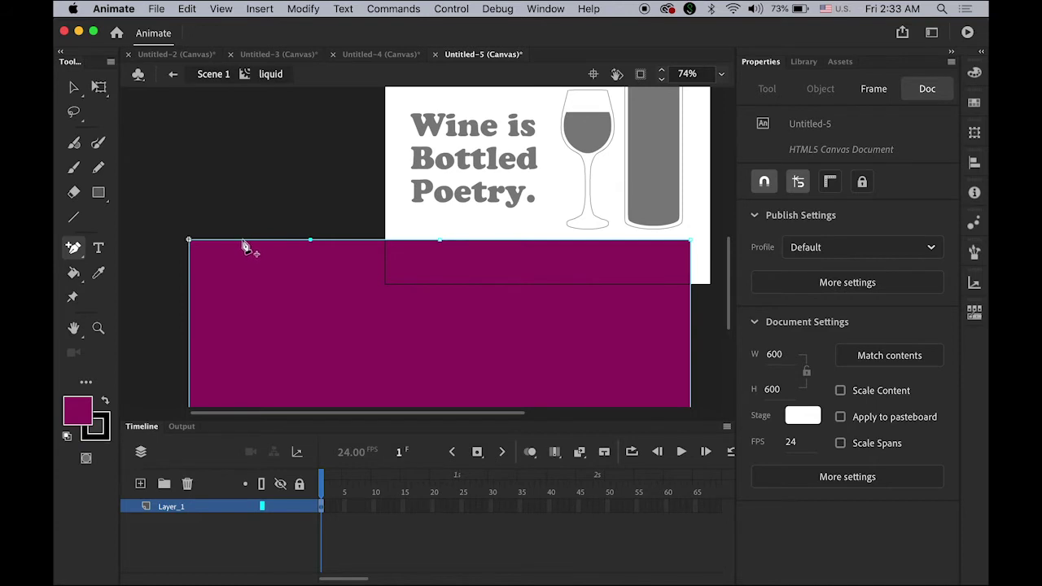
click(375, 241)
click(565, 241)
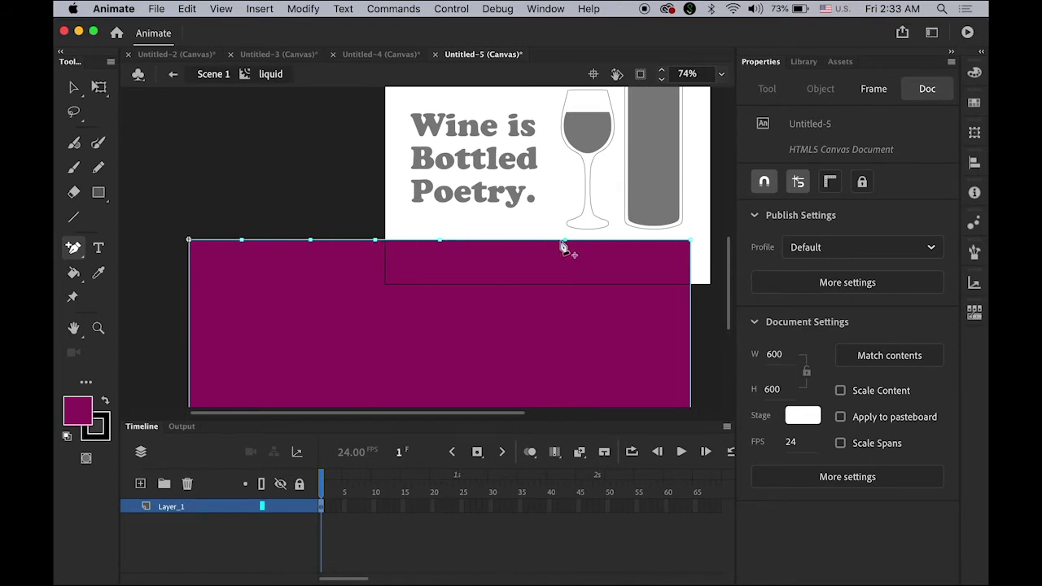
click(502, 241)
click(624, 241)
- With the Selection tool, drag four top-edge segments into alternating bumps and dips, then zoom out
click(74, 87)
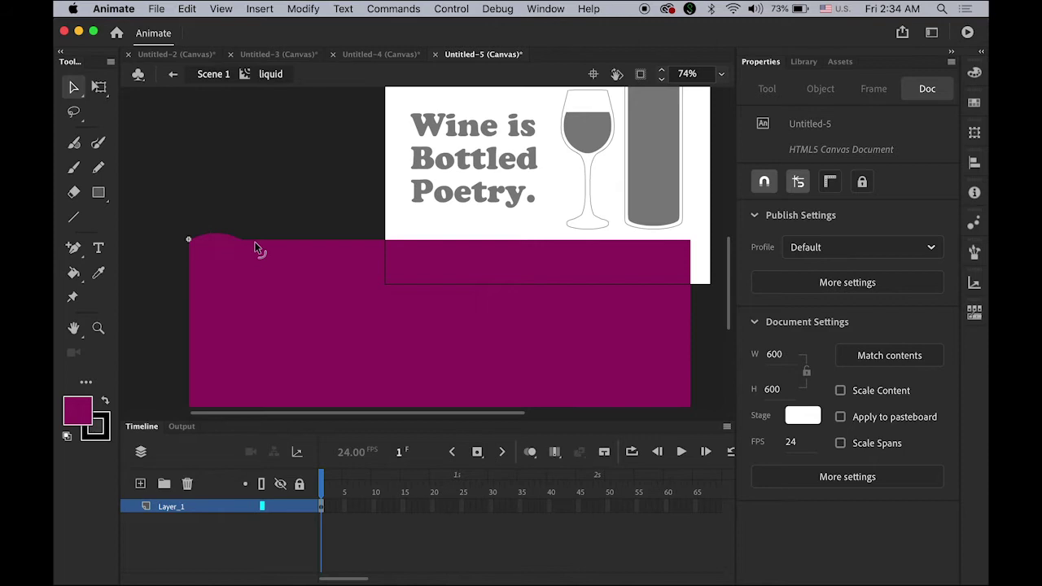
drag(257, 241, 262, 245)
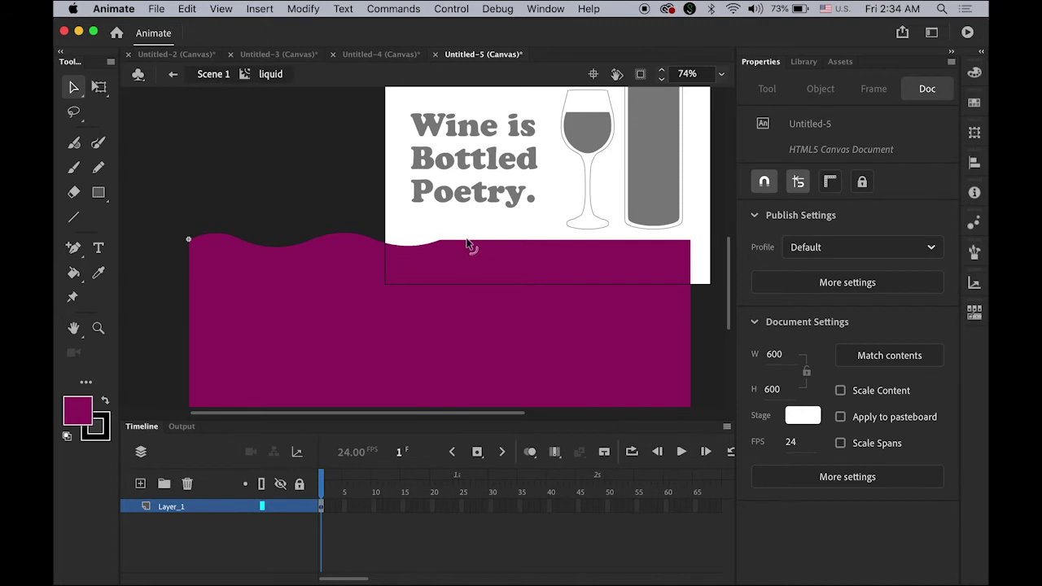
drag(465, 242, 468, 235)
drag(530, 241, 530, 252)
mouse_move(592, 239)
mouse_down()
mouse_move(593, 227)
mouse_move(589, 235)
mouse_up()
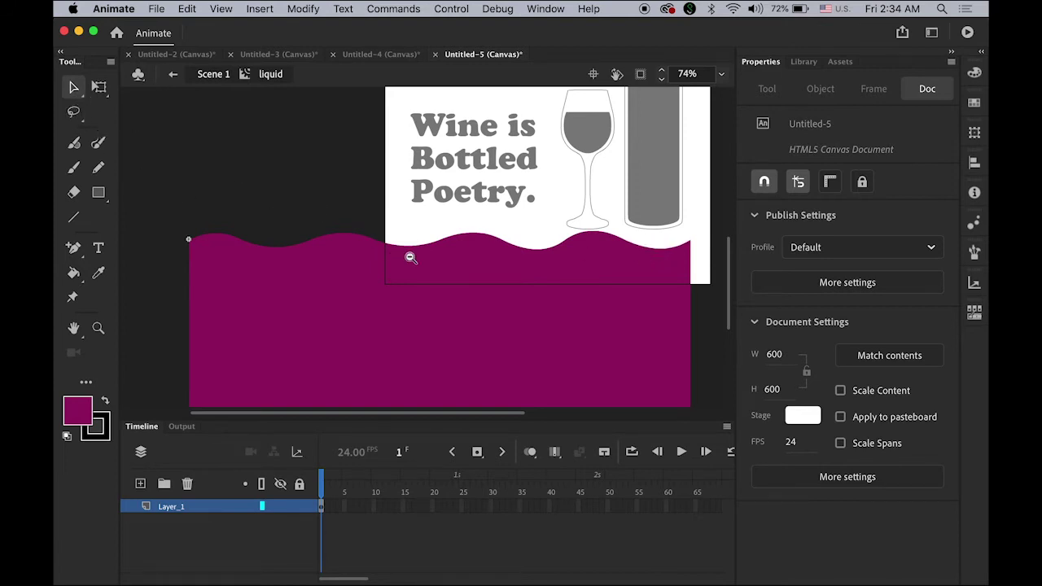
key(super+minus)
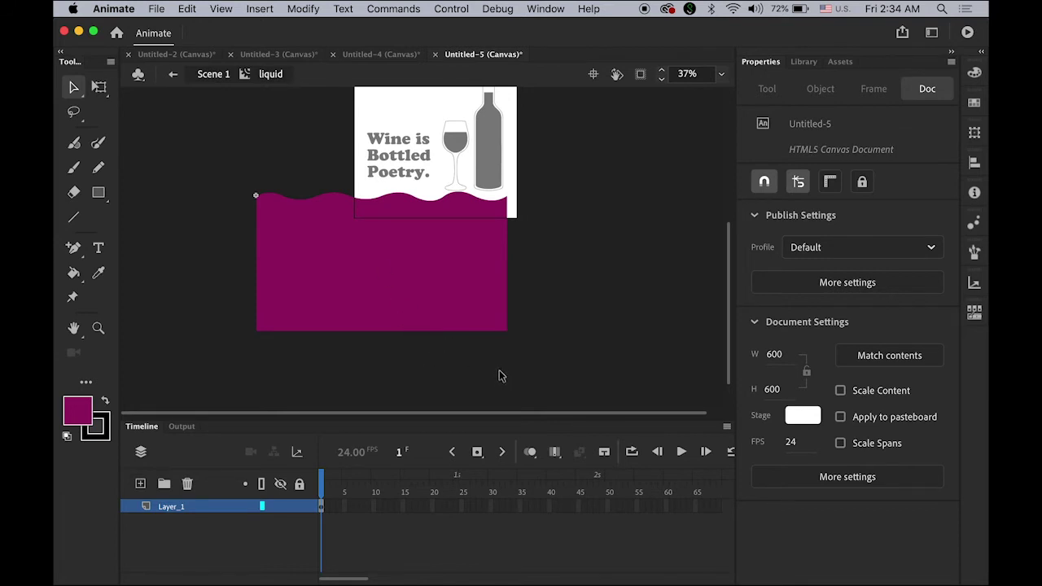
- Insert a keyframe at frame 48 on Layer_1, create a shape tween over frames 1–48, and return to frame 1
click(596, 510)
click(478, 454)
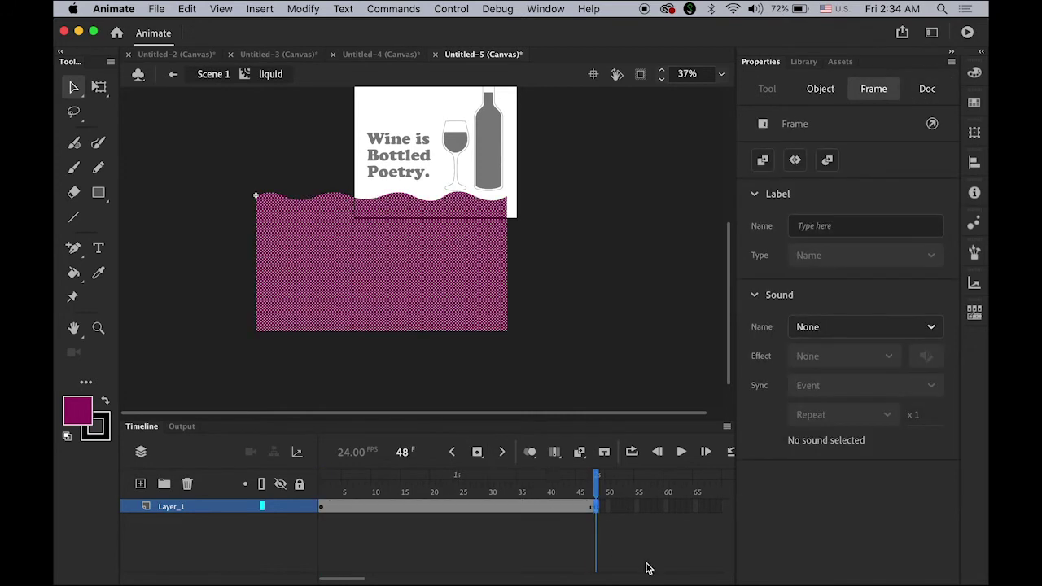
click(454, 508)
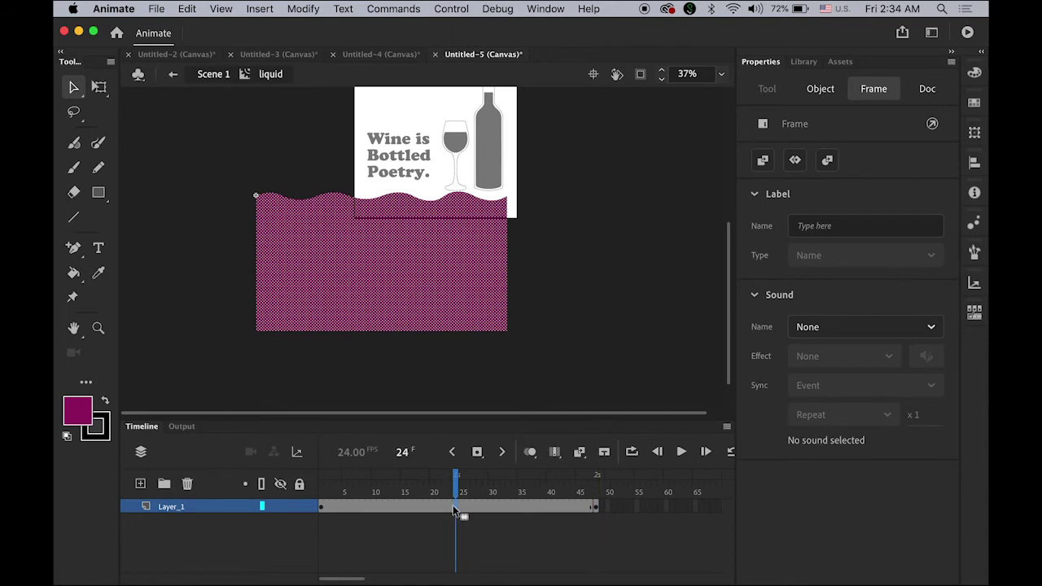
right_click(454, 508)
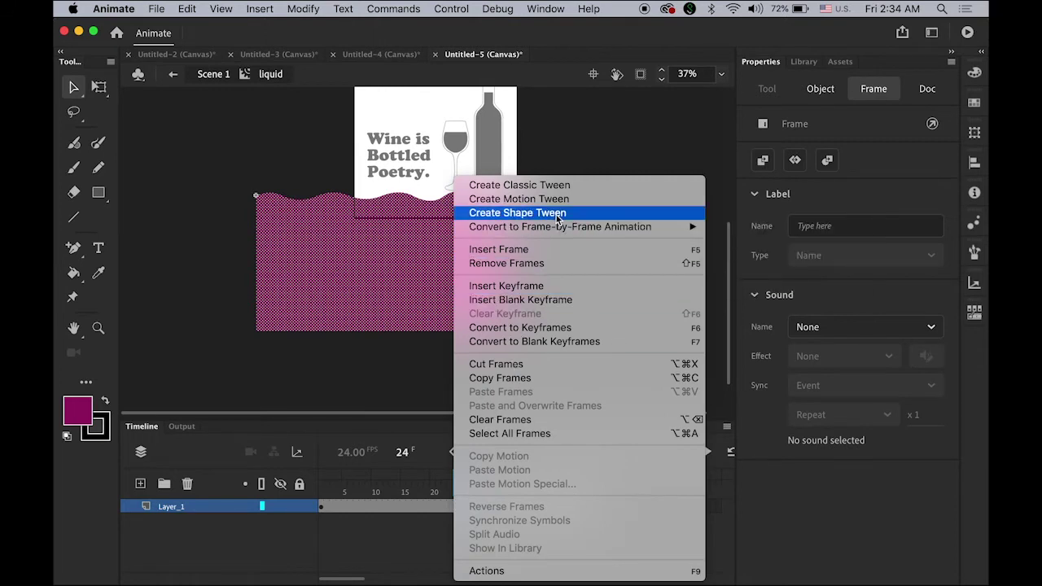
click(518, 212)
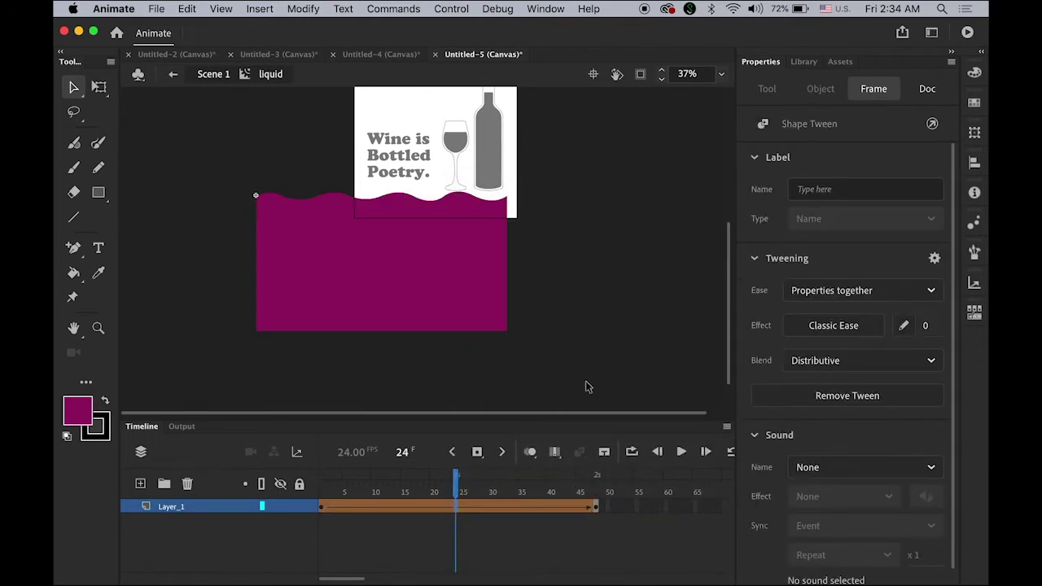
click(584, 390)
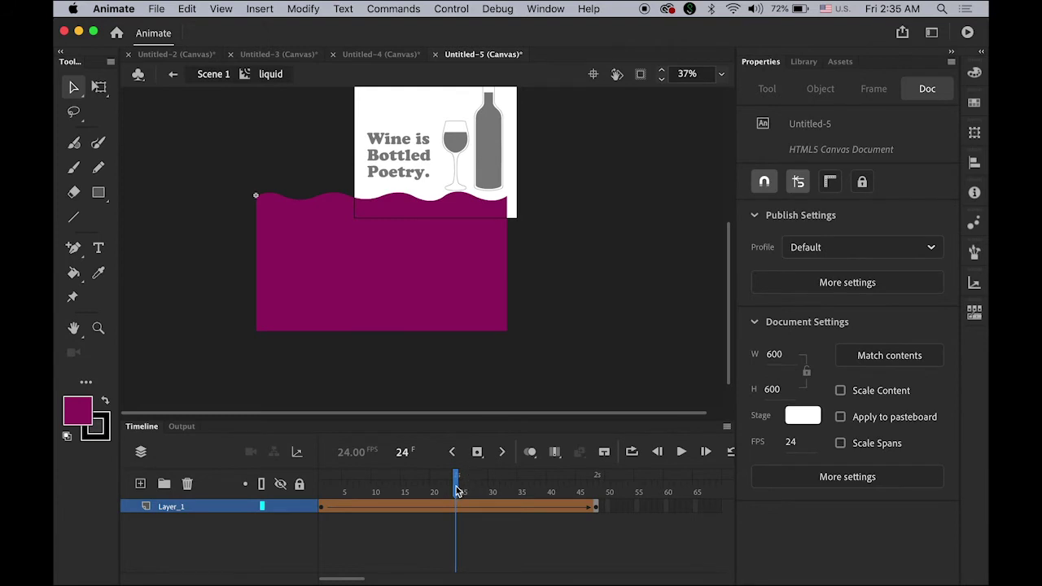
drag(457, 491, 318, 495)
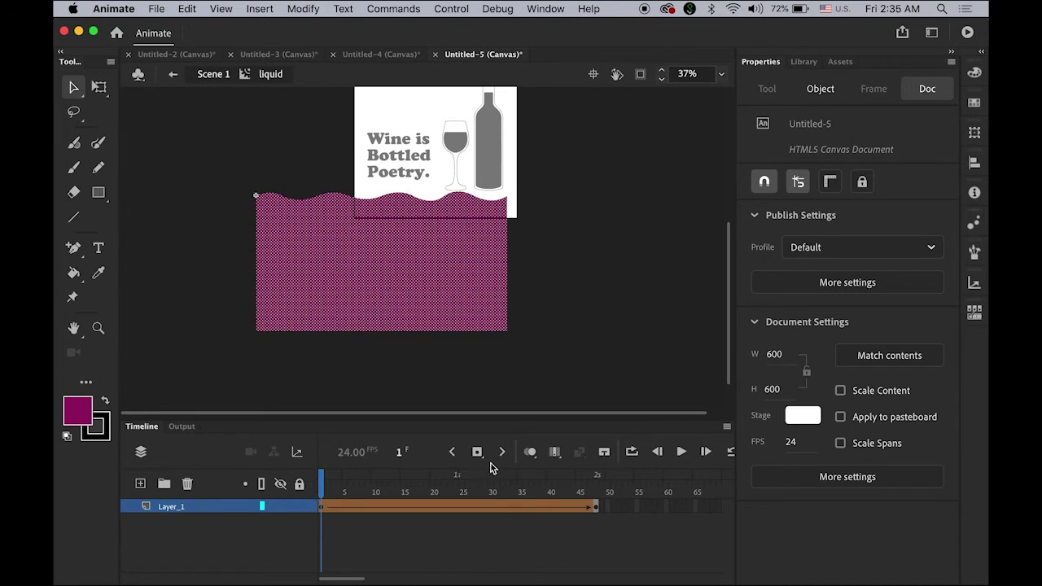
- At frame 1, add four shape hints and place them on the liquid shape's four corners
click(308, 8)
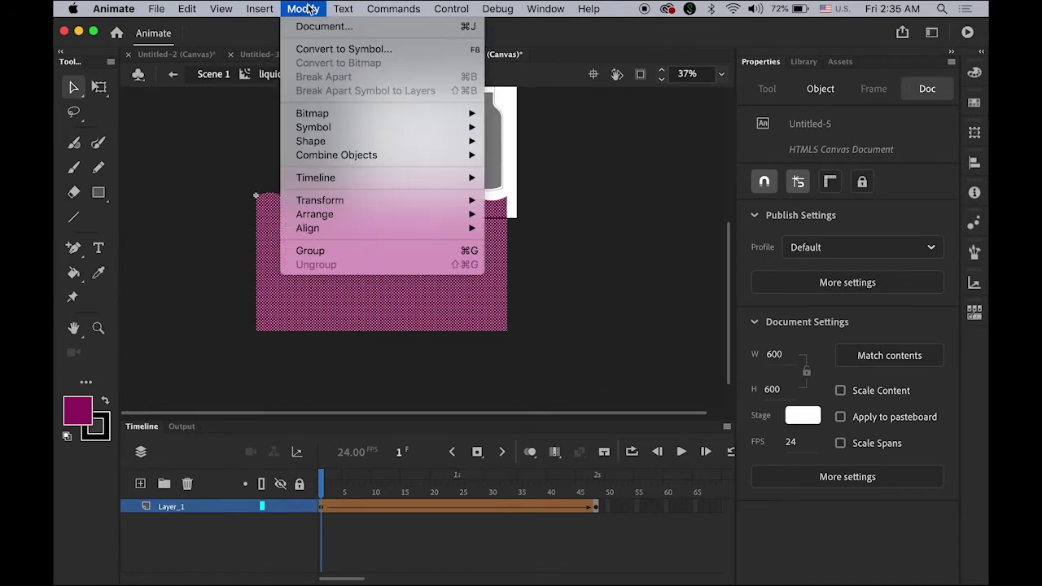
mouse_move(324, 142)
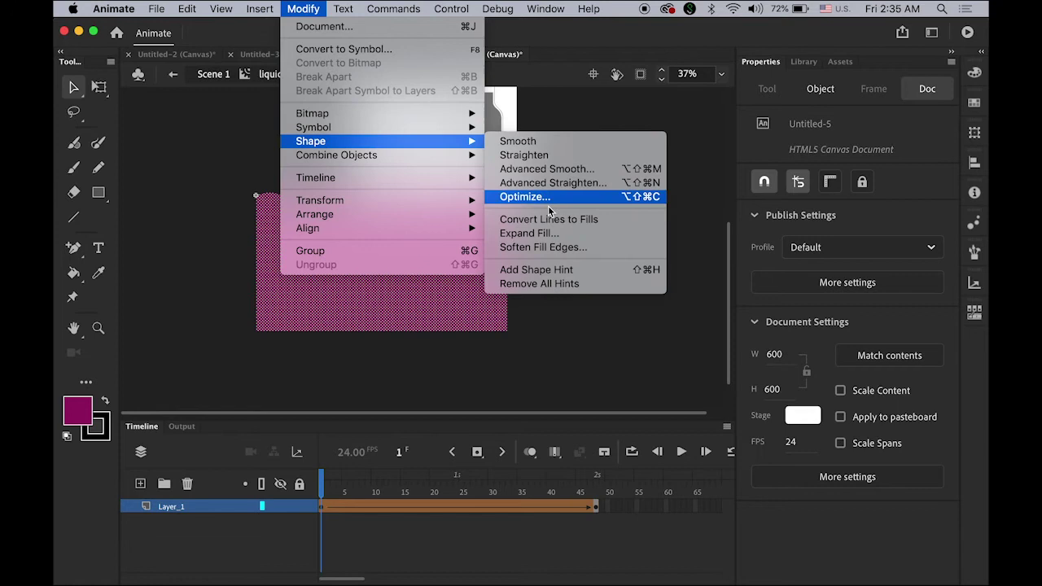
click(650, 271)
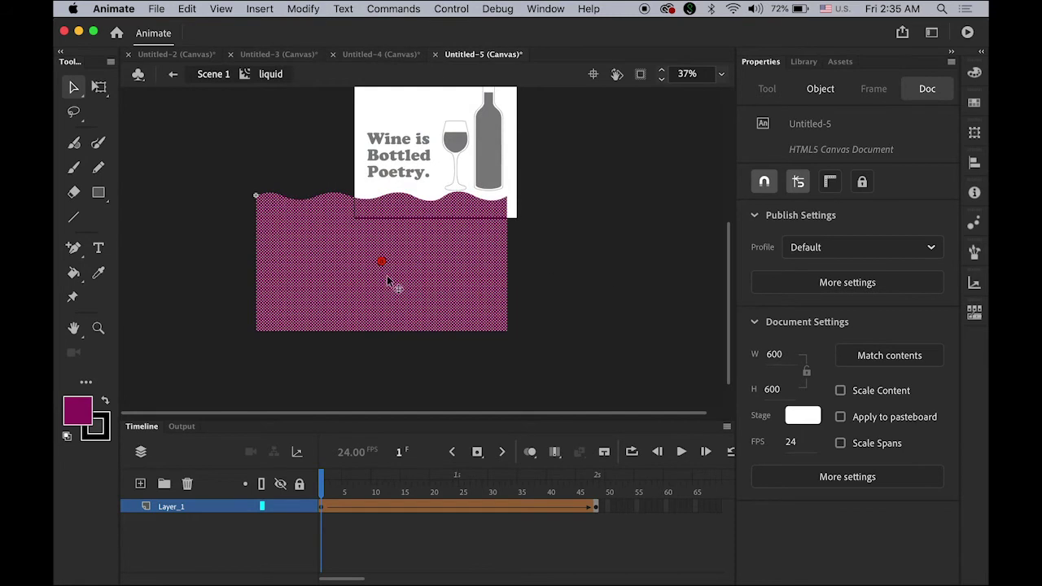
drag(381, 261, 255, 196)
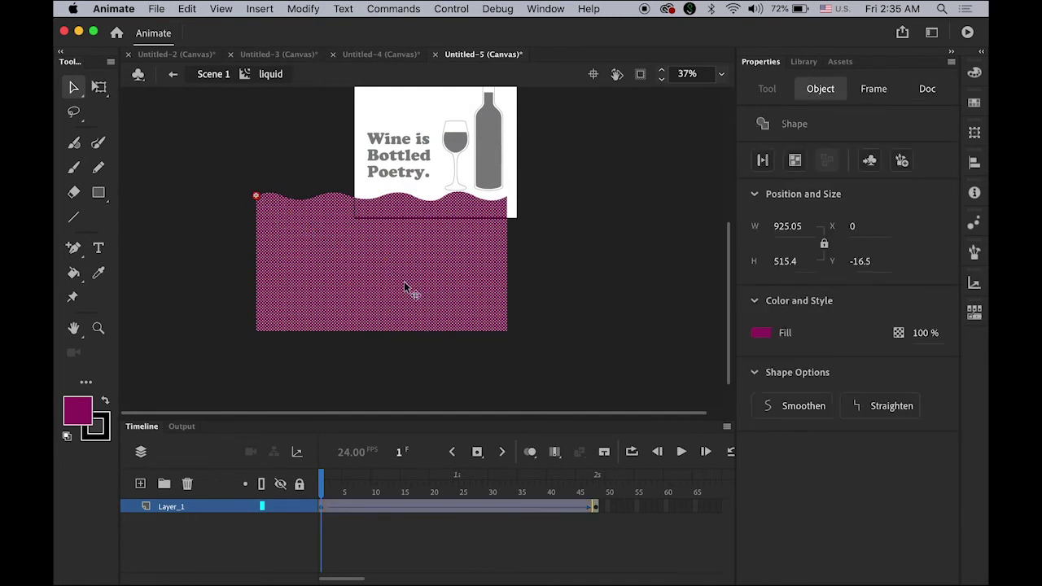
click(619, 292)
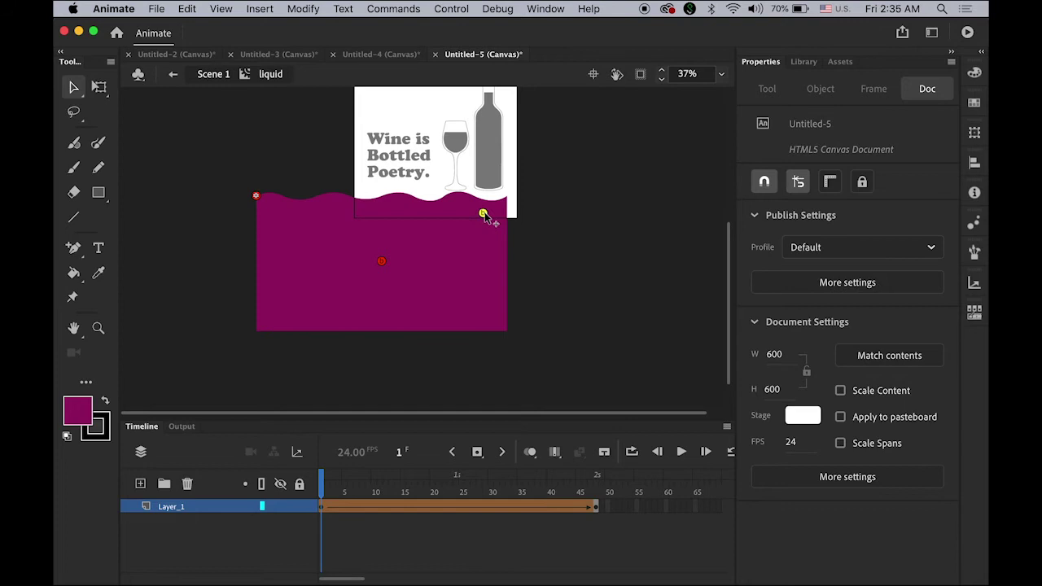
click(507, 196)
key(super+b)
click(278, 320)
click(691, 331)
click(499, 330)
click(672, 349)
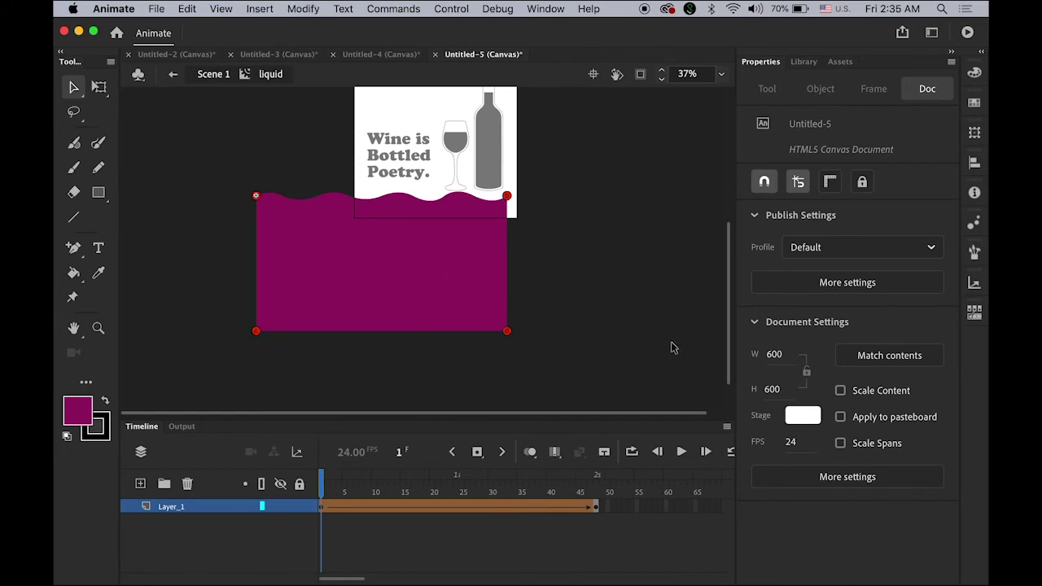
- At frame 48, pin the four shape hints to the matching corners, then scrub the animation
click(598, 495)
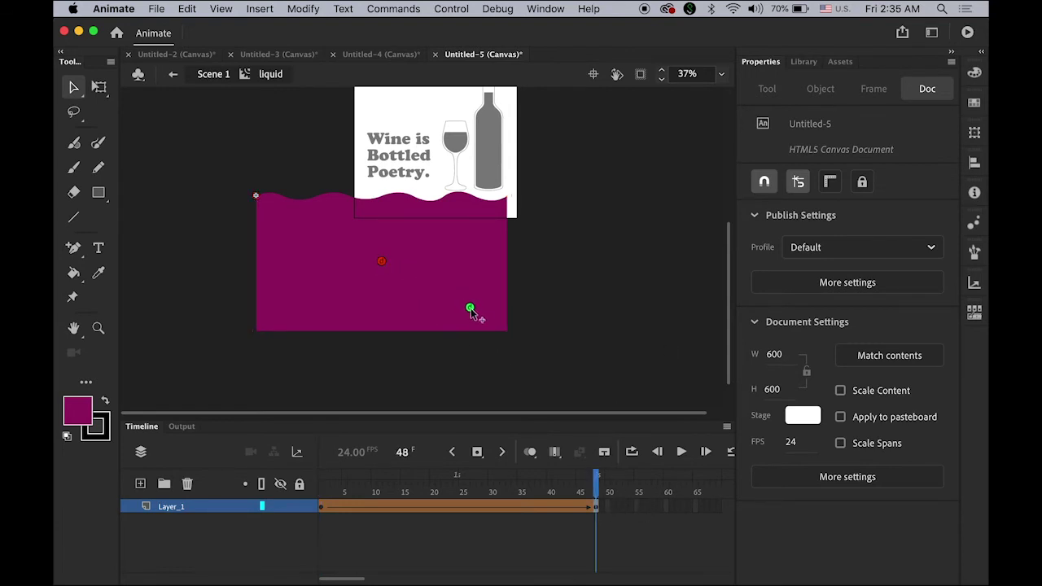
click(501, 332)
click(257, 332)
click(501, 201)
click(256, 200)
drag(595, 480, 322, 490)
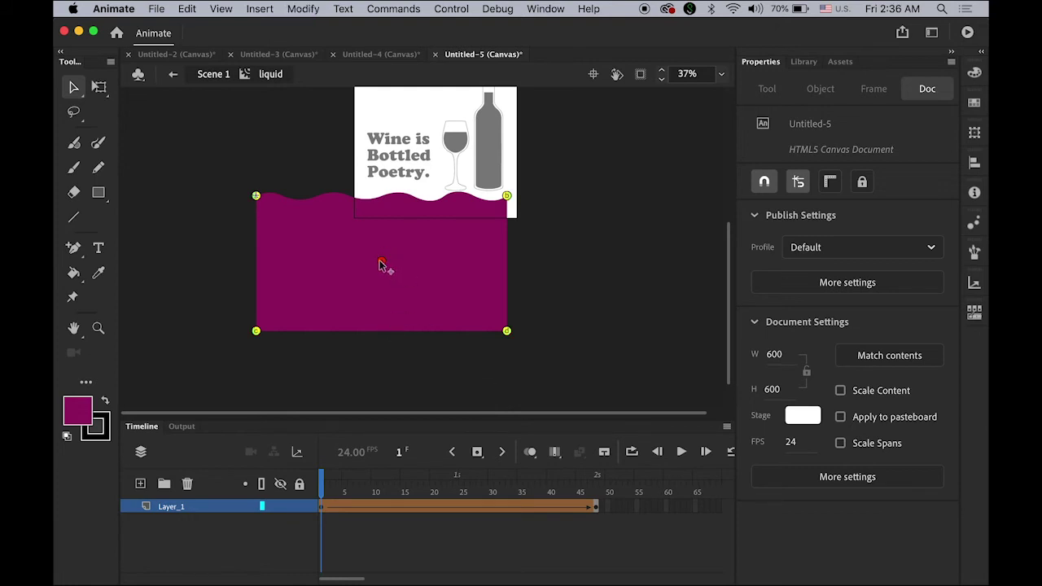
- Add a top-edge pin at frame 1 and drag it up-left, then add a top-right pin at frame 48
click(296, 215)
drag(295, 216, 273, 198)
click(273, 197)
click(597, 495)
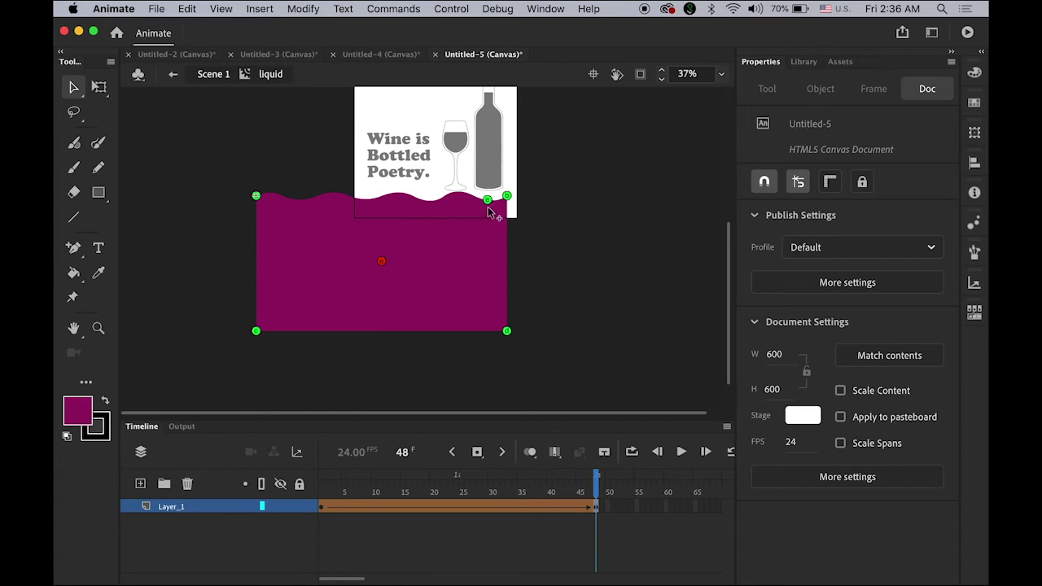
click(489, 200)
drag(600, 495, 618, 505)
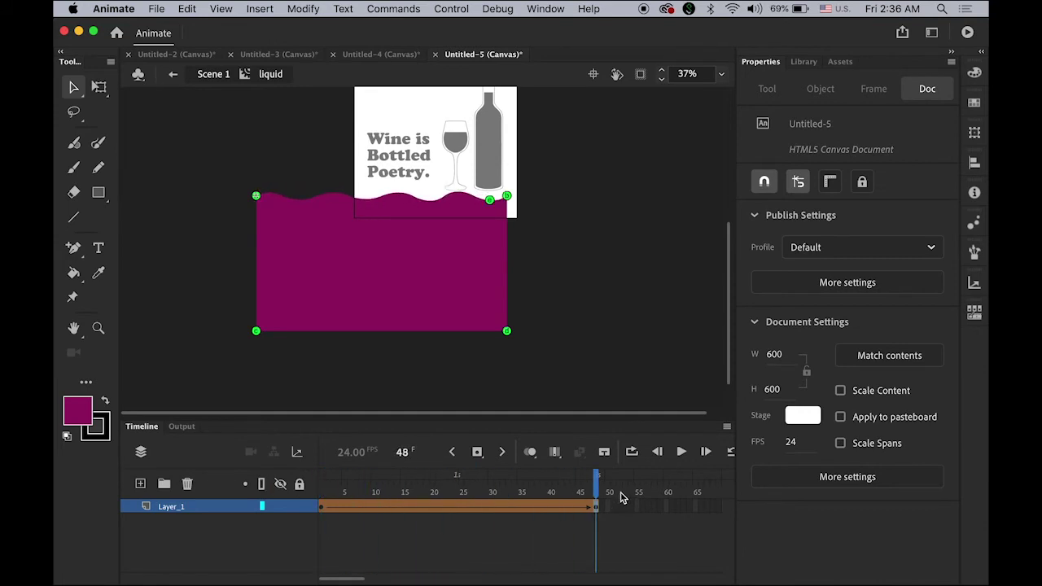
- Return to Scene 1, select frame 48 on all three layers, and insert keyframes there
click(173, 76)
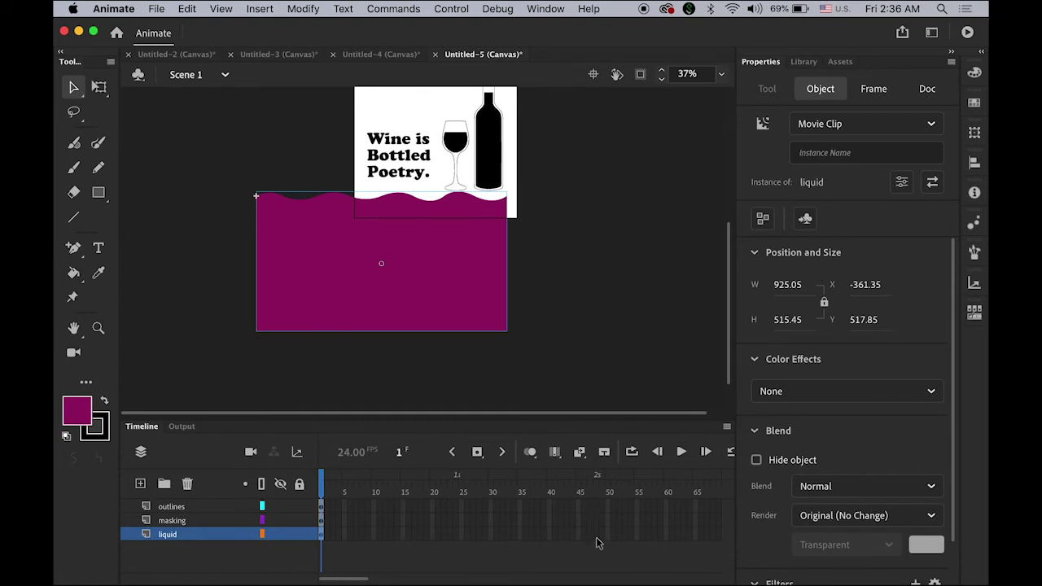
click(596, 536)
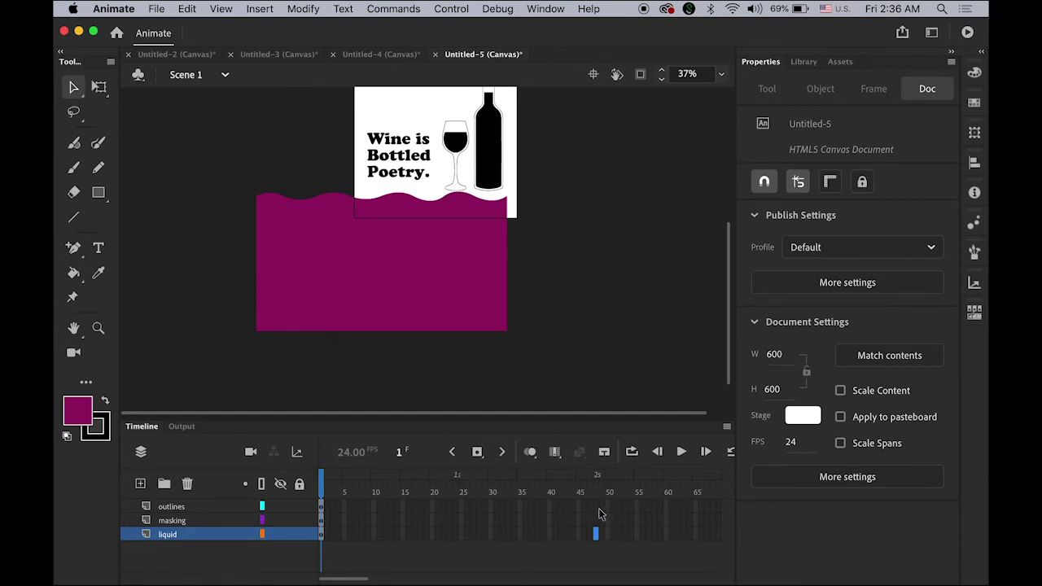
shift+click(597, 507)
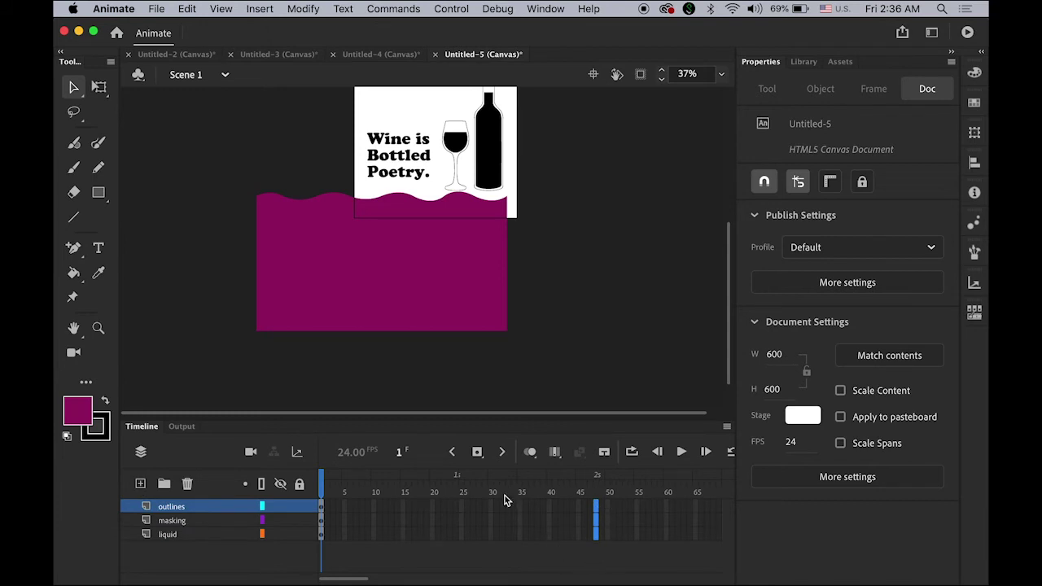
click(479, 452)
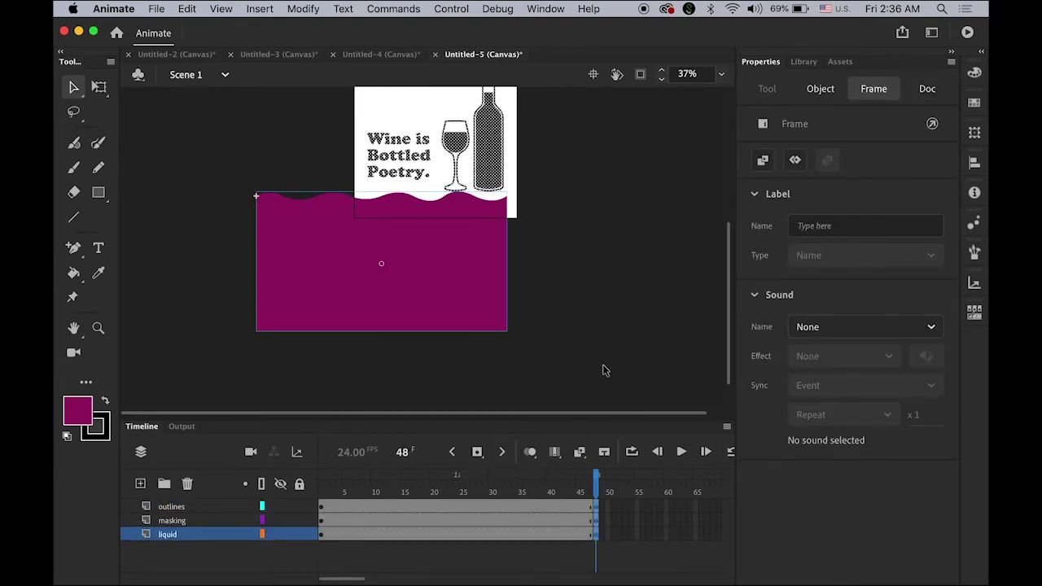
click(590, 405)
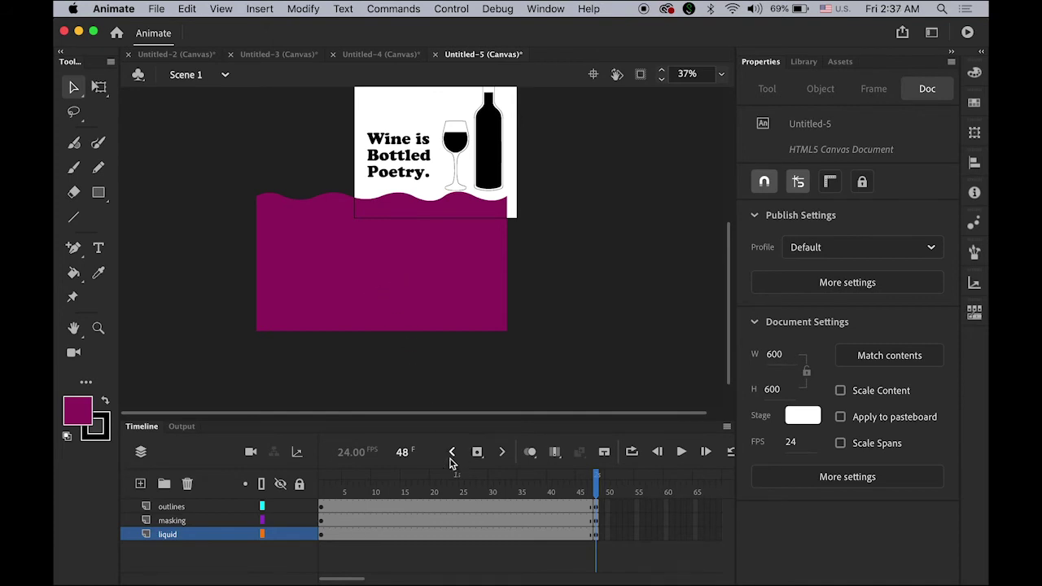
- Create a classic tween on the liquid layer between frames 1 and 48
click(455, 536)
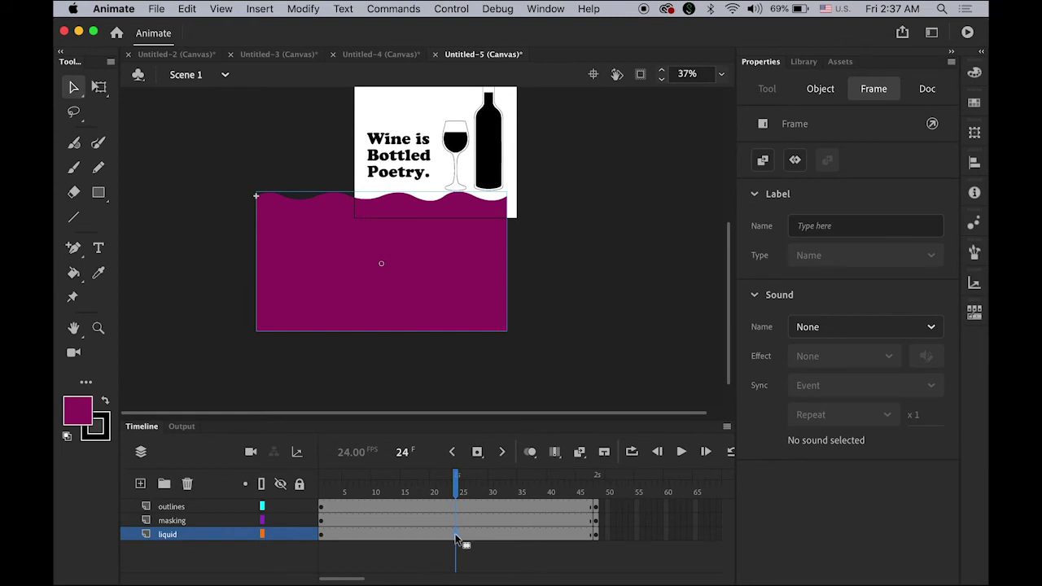
right_click(455, 534)
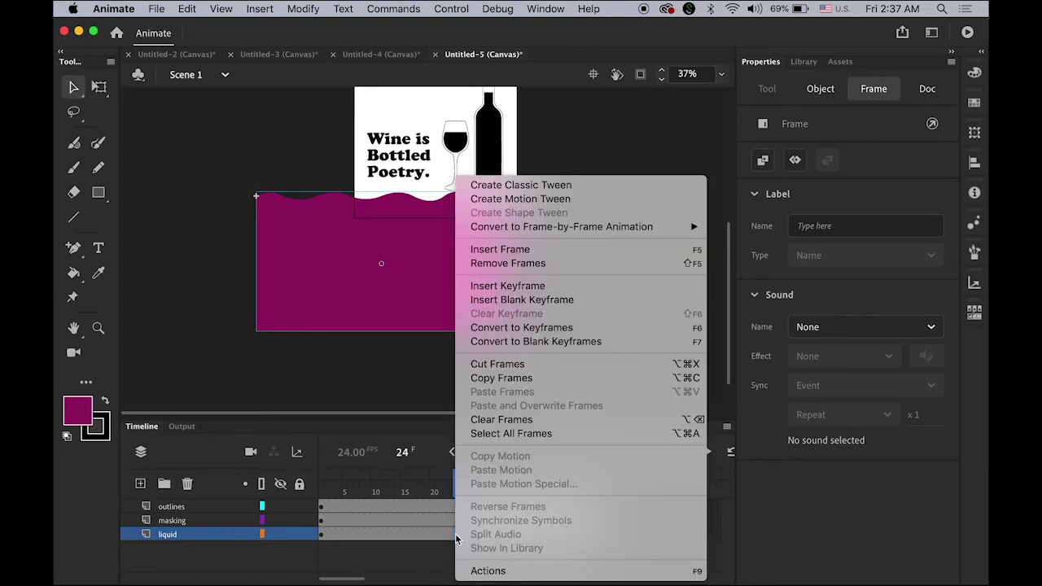
click(545, 186)
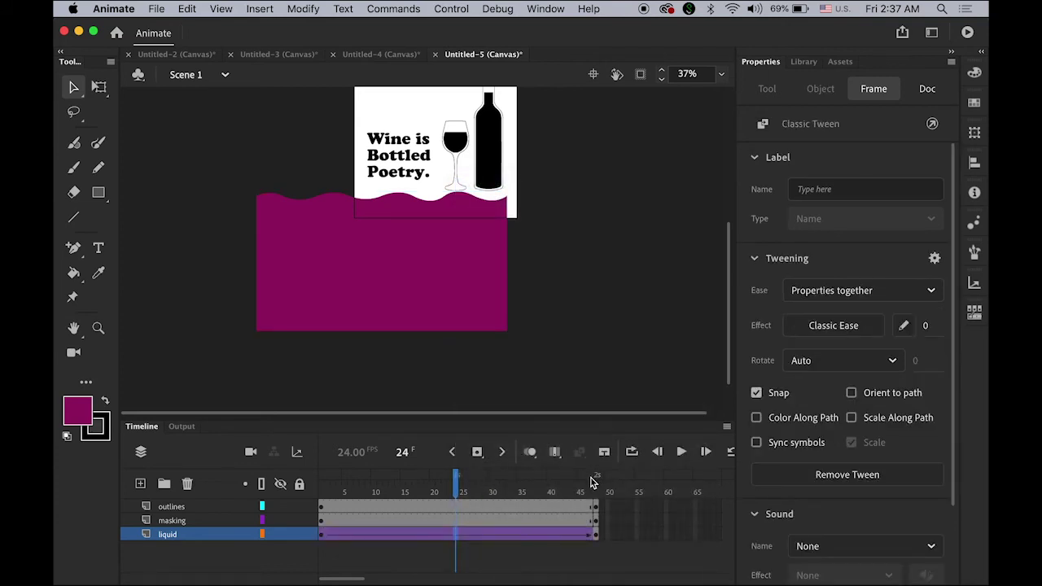
drag(458, 488, 598, 544)
- At frame 48, move the liquid clip up to cover the bottle, glass and text
click(596, 535)
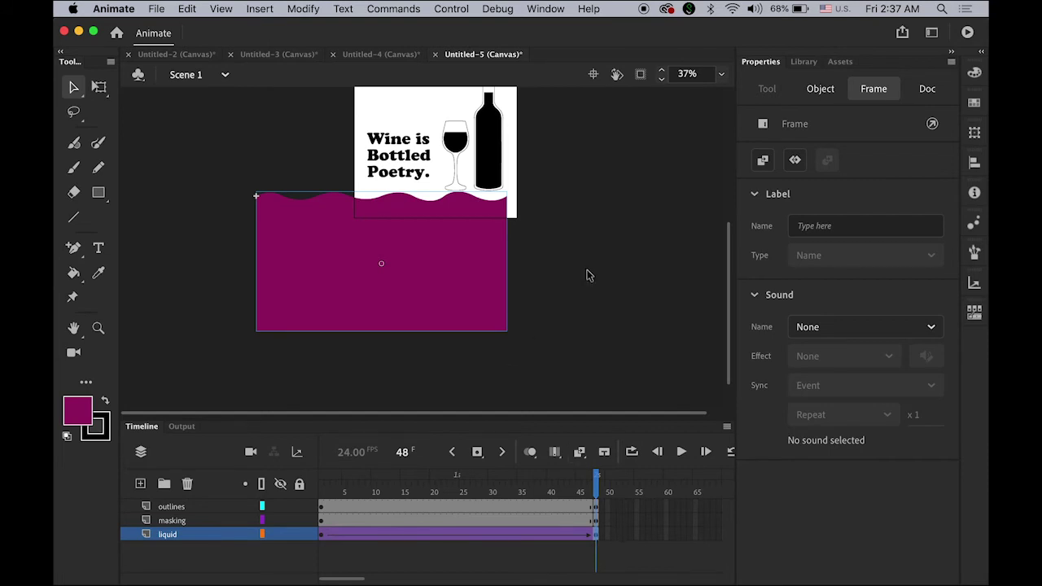
scroll(608, 240, up, 4)
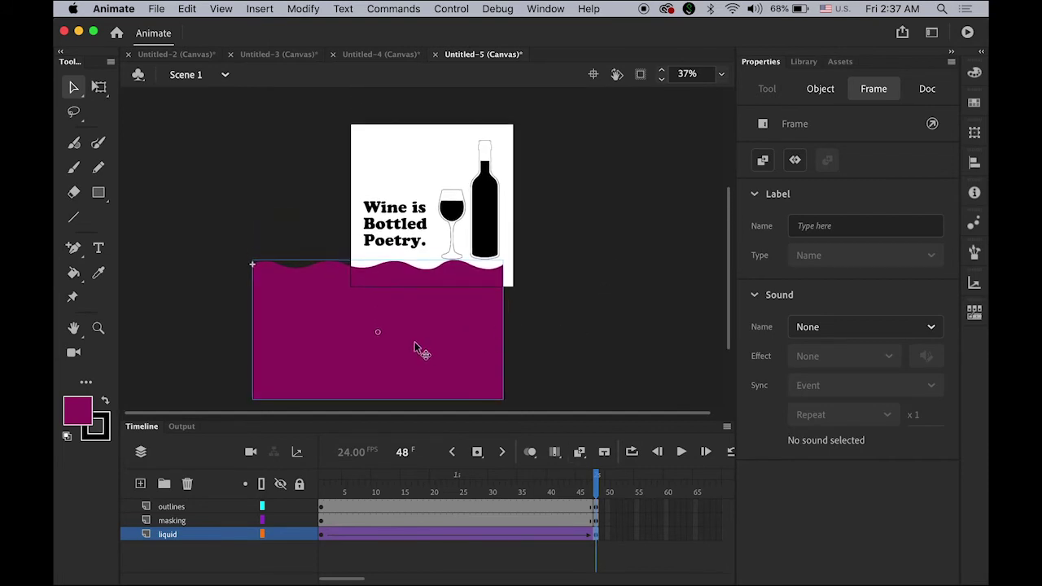
drag(417, 341, 491, 274)
drag(505, 262, 524, 237)
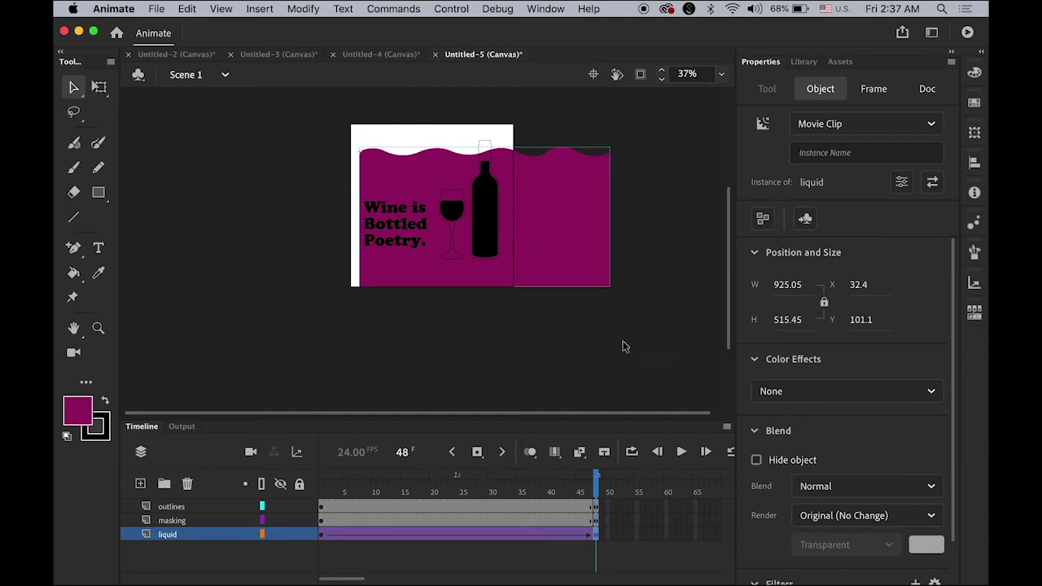
drag(598, 481, 604, 534)
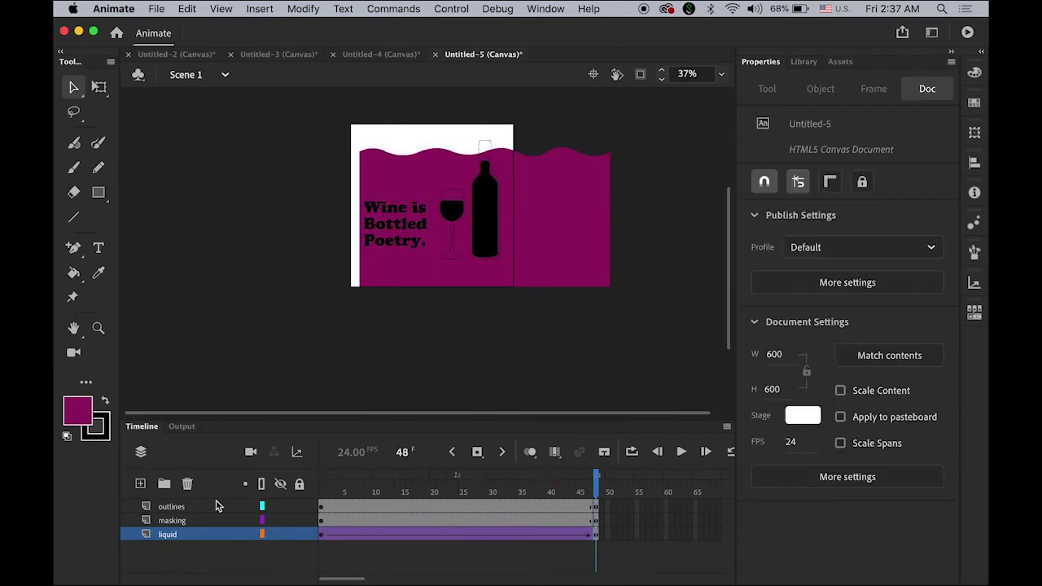
- Set the masking layer to Mask and preview the liquid showing through the artwork shapes
click(149, 520)
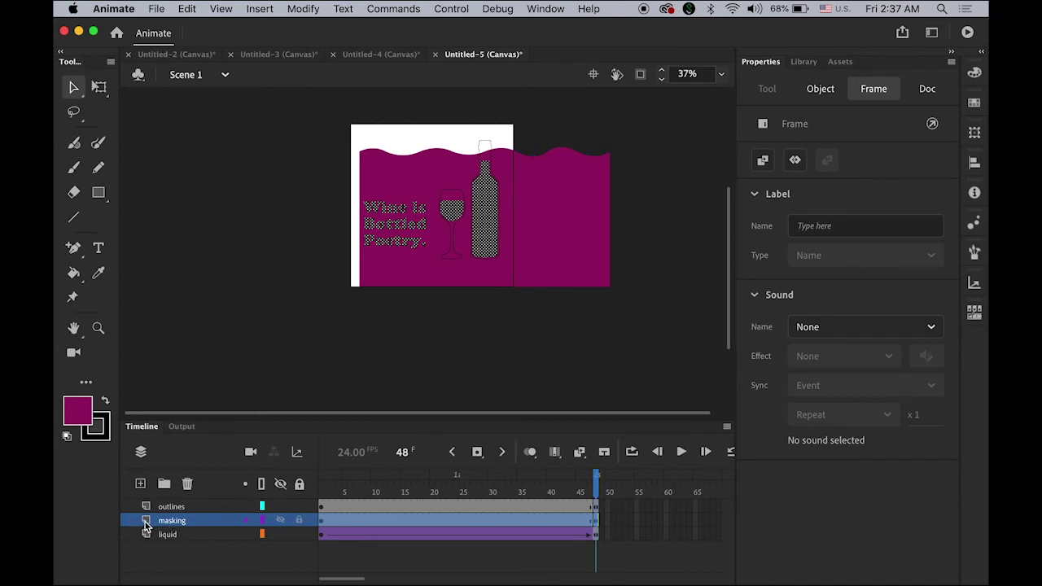
right_click(145, 522)
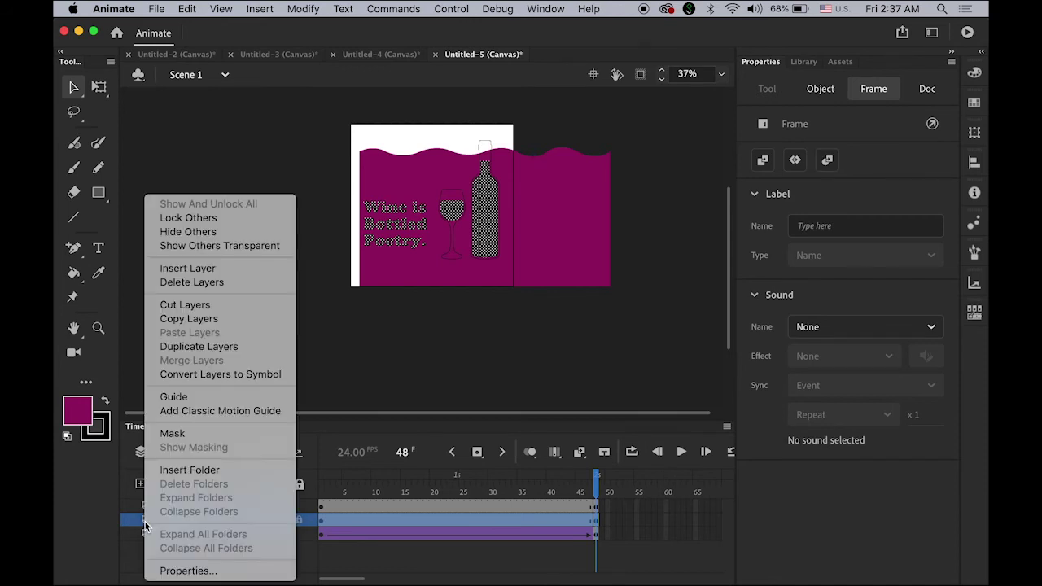
click(207, 434)
drag(597, 480, 307, 522)
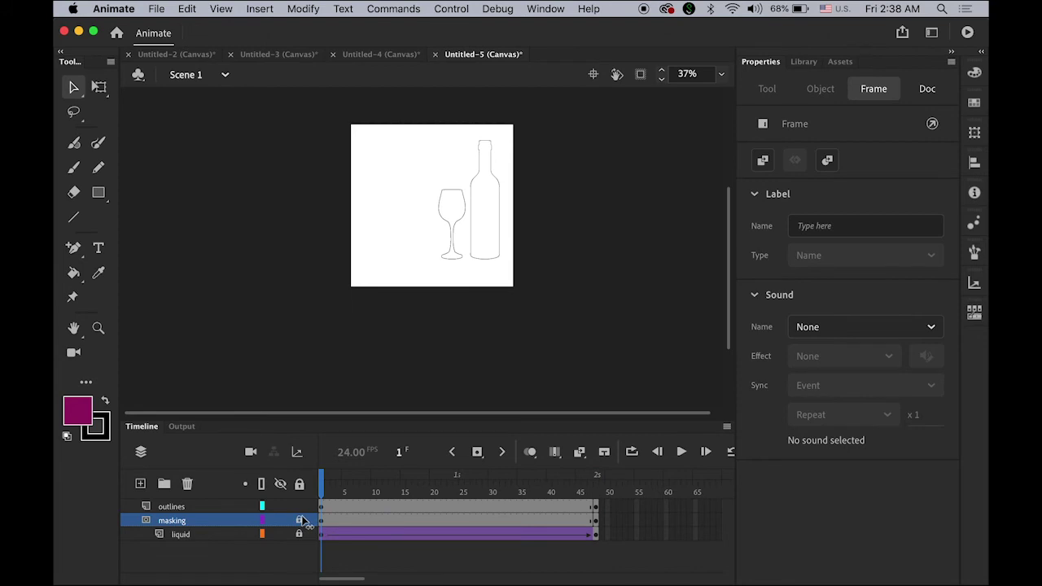
click(301, 521)
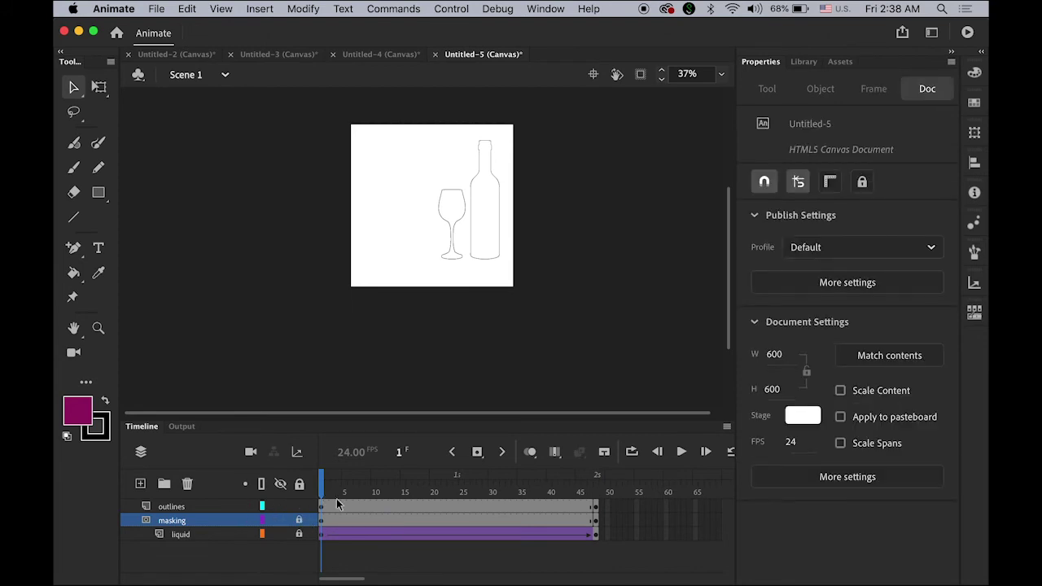
drag(324, 493, 607, 525)
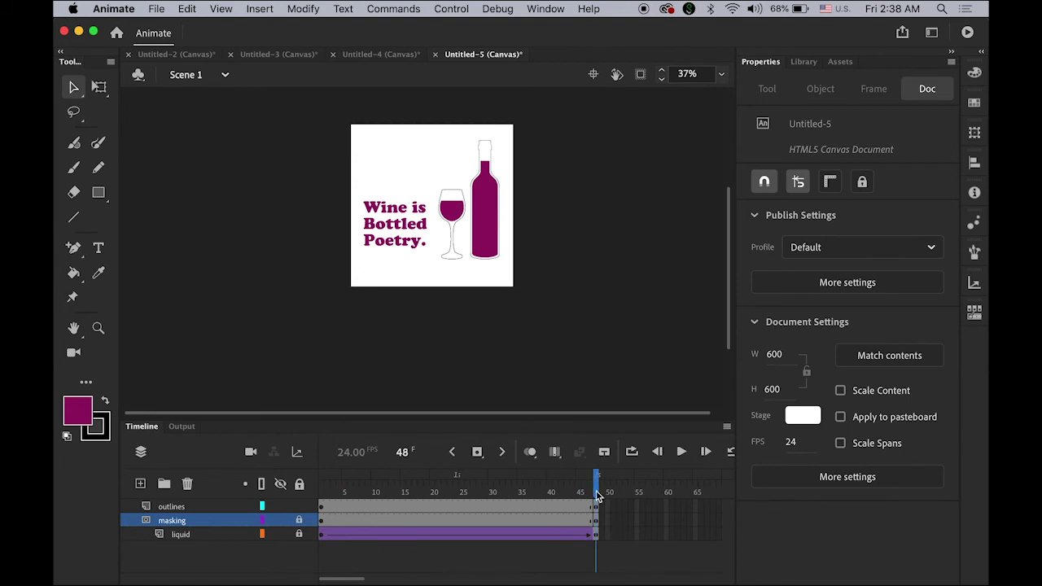
mouse_move(599, 489)
mouse_down()
mouse_move(323, 489)
mouse_move(596, 489)
mouse_up()
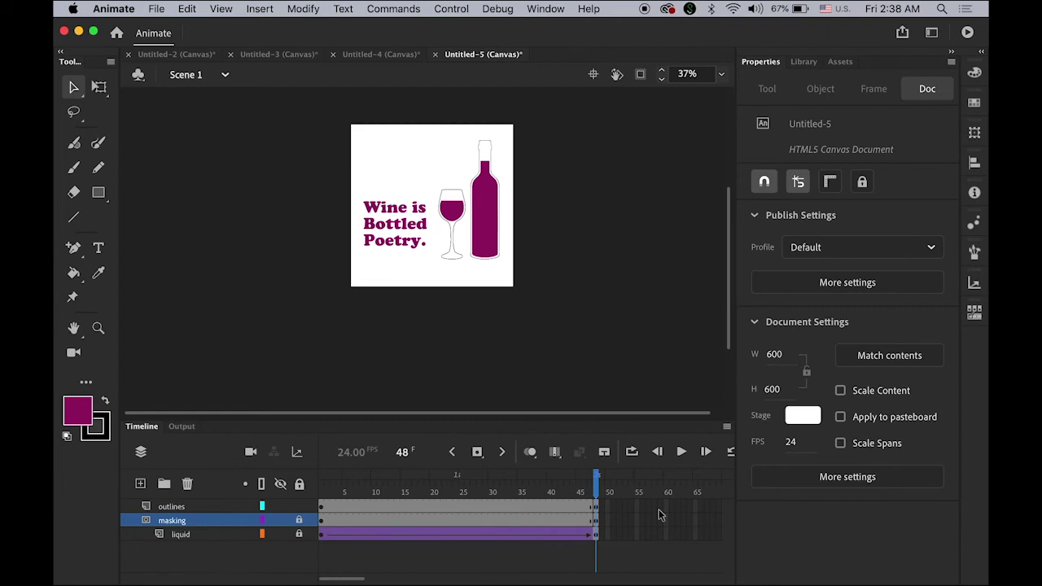
- Preview bottle_color.png in the Library, then add a layer named 'color' above outlines
click(804, 65)
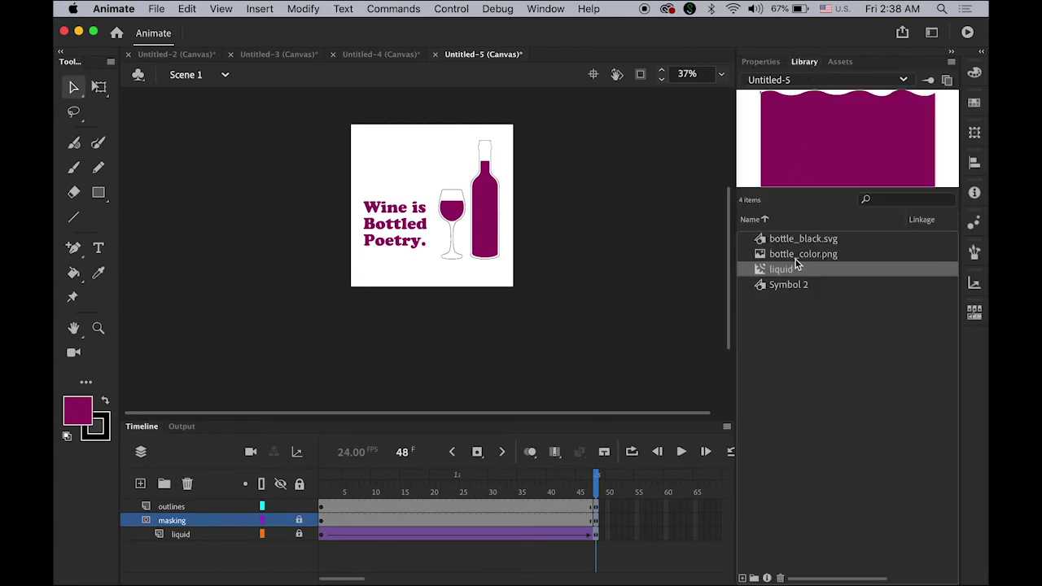
click(822, 254)
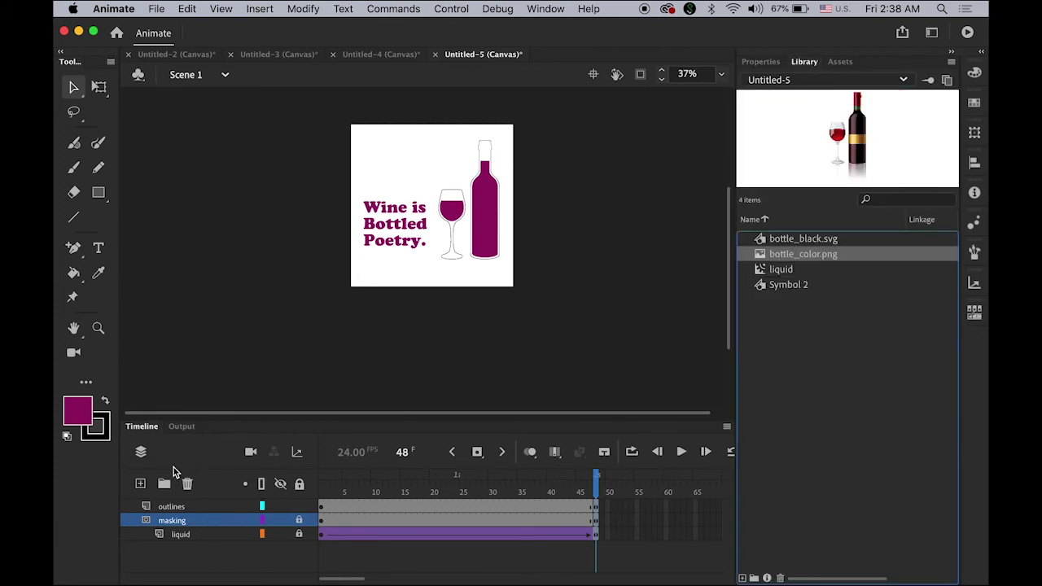
click(181, 508)
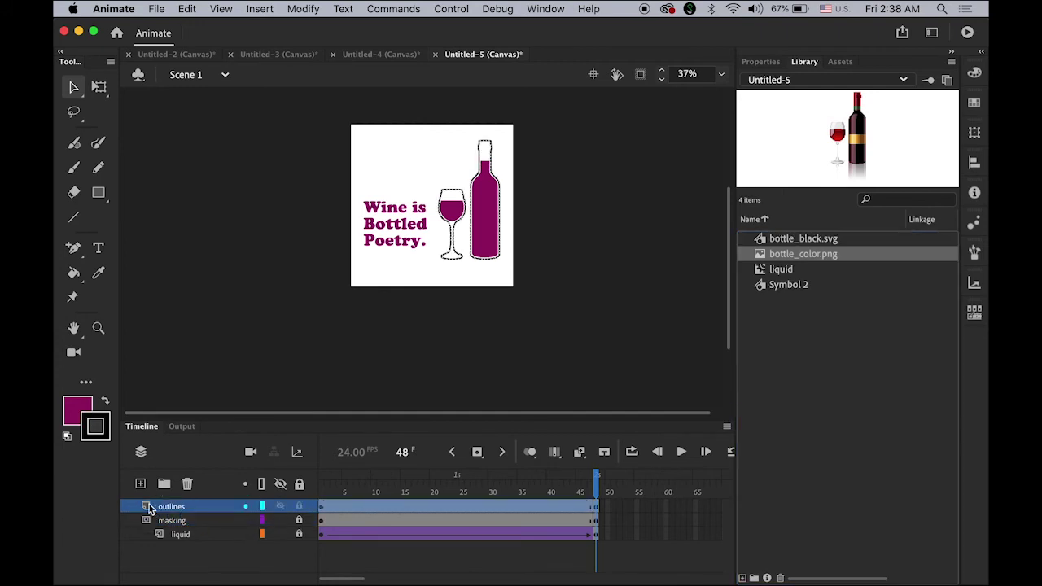
click(140, 484)
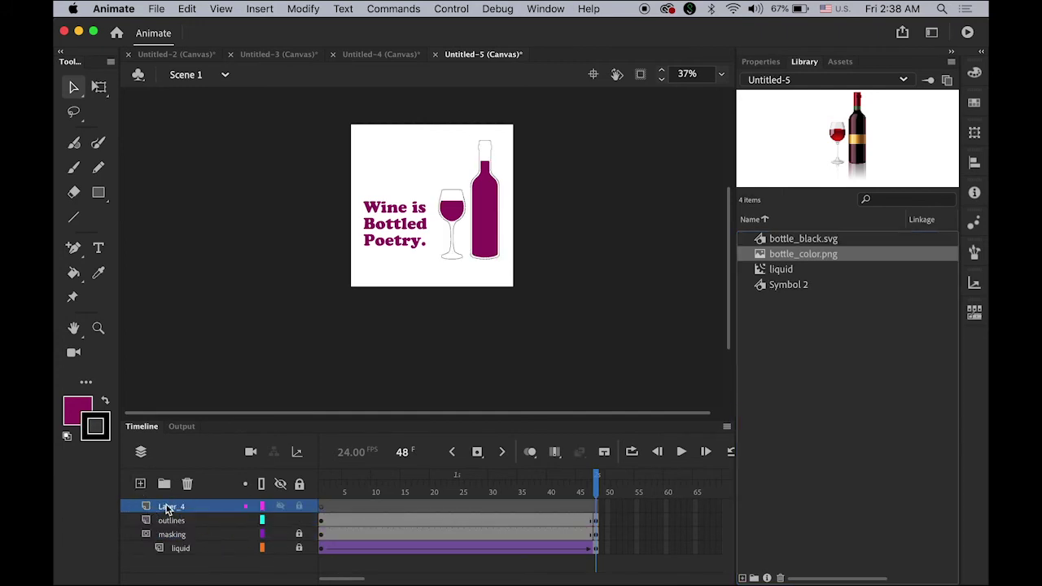
double_click(169, 506)
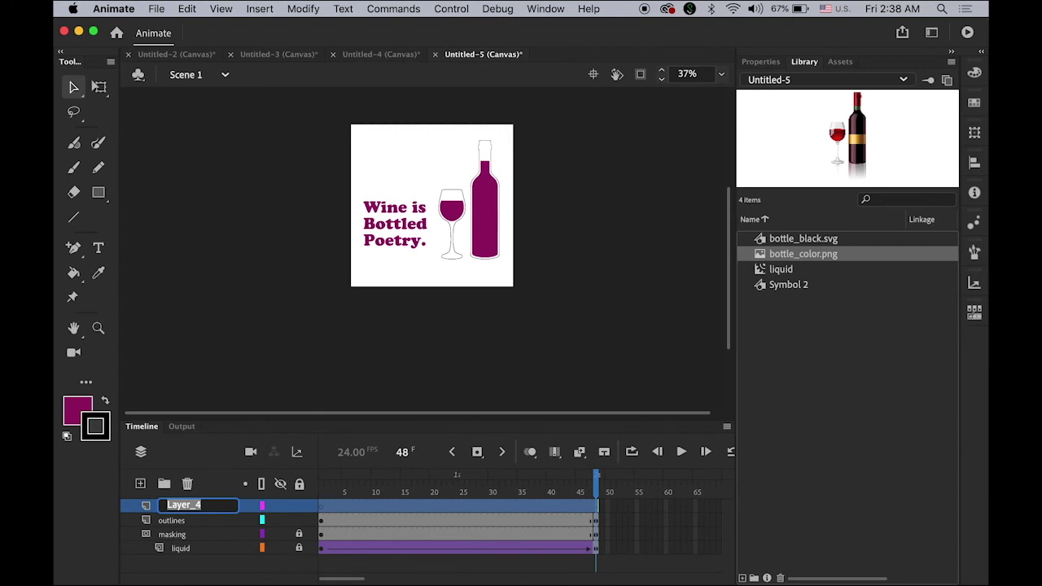
text(color)
key(Return)
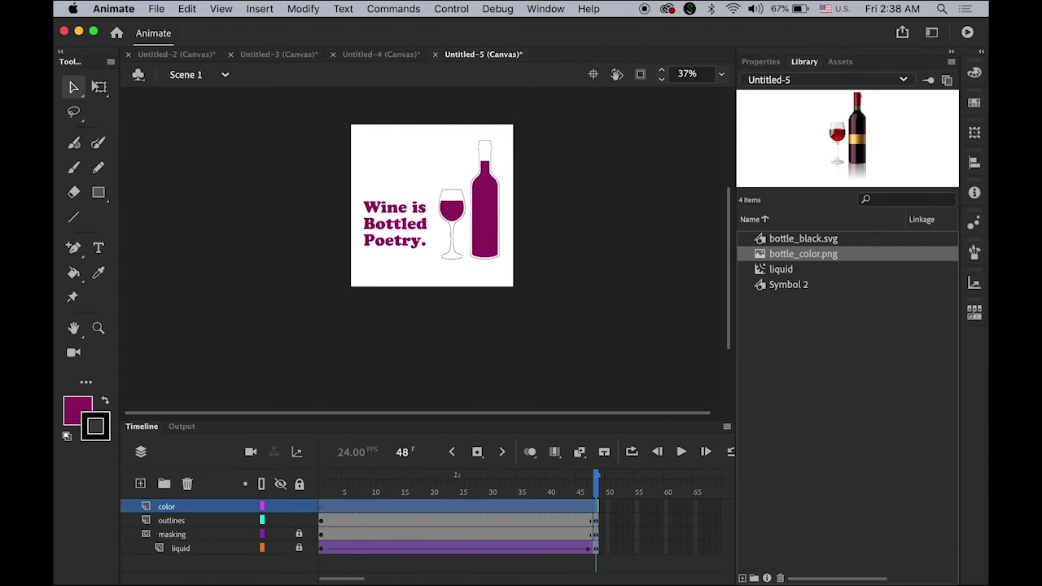
click(596, 505)
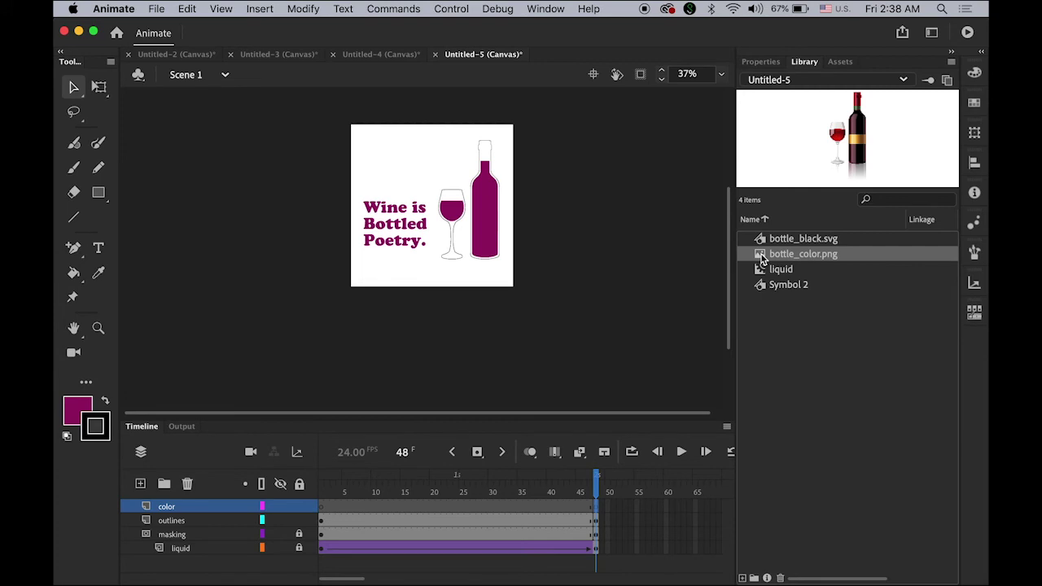
- Place bottle_color.png on the stage and nudge it left and up onto the bottle and glass outlines
drag(761, 258, 475, 241)
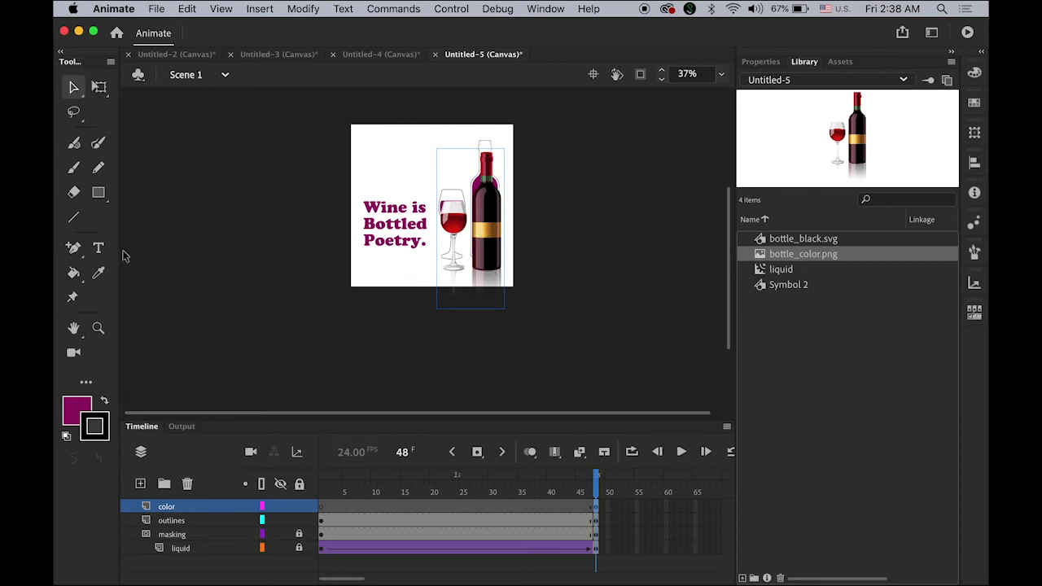
double_click(75, 328)
click(73, 88)
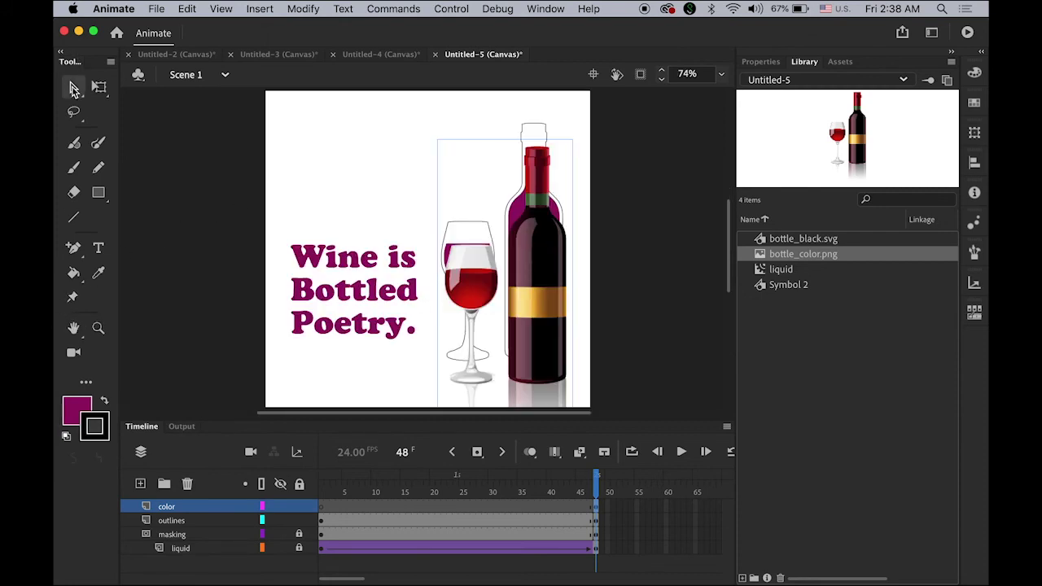
key(Left)
key(Left)
key(Left)
key(Left)
key(Left)
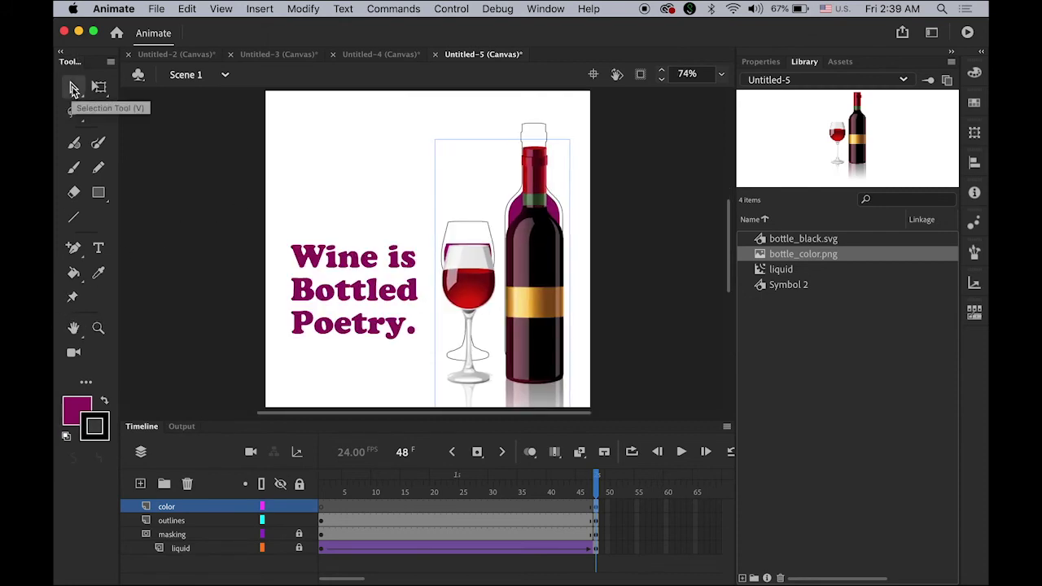
key(Up)
key(Up)
key(Up)
key(Up)
key(Up)
key(Up)
key(Up)
key(Up)
key(Up)
key(Up)
key(Up)
key(Up)
key(Up)
key(Up)
key(Up)
key(Up)
key(Up)
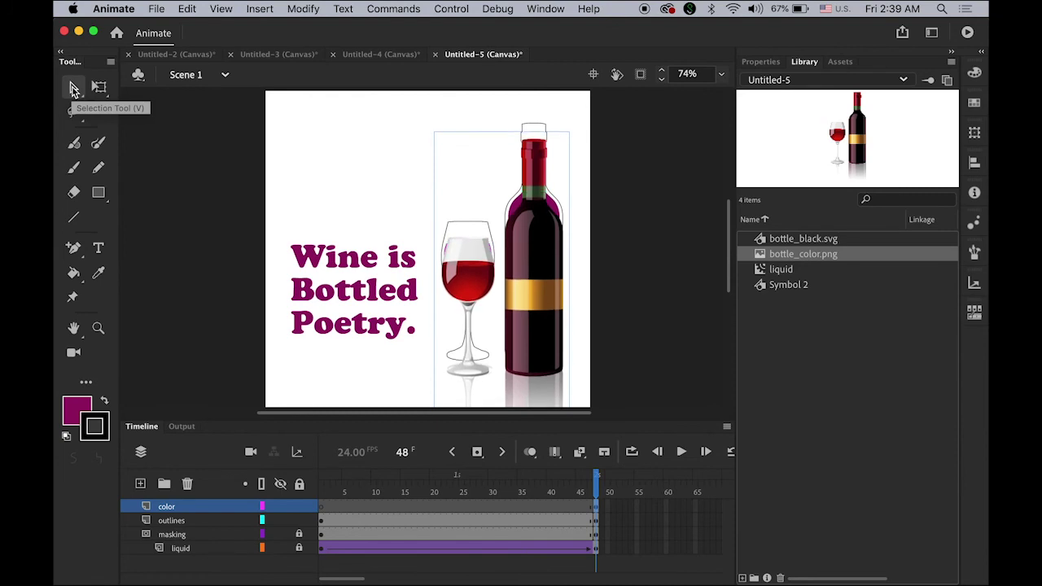
key(Up)
key(Up)
key(Up)
key(Up)
key(Up)
key(Up)
key(Up)
key(Up)
key(Up)
key(Up)
key(Up)
key(Up)
key(Up)
key(Up)
key(Up)
key(Up)
key(Up)
key(Up)
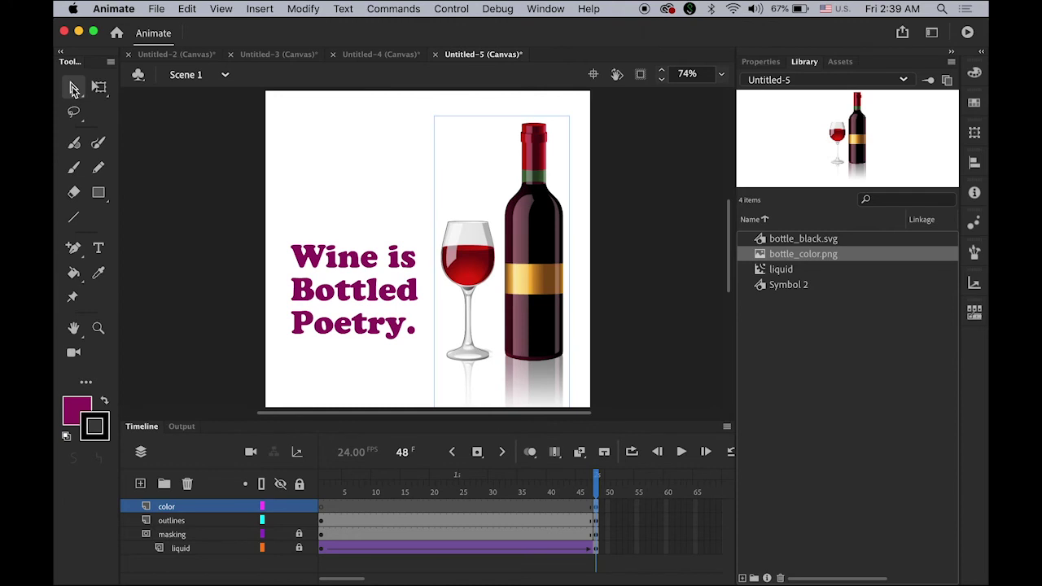
key(Left)
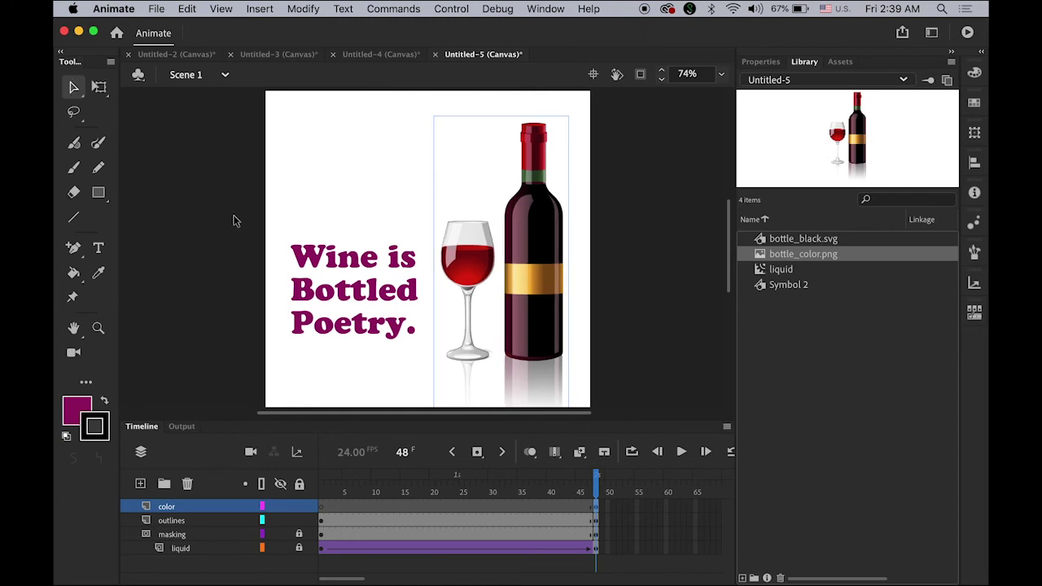
- Insert keyframes at frame 72 across the color, outlines, masking and liquid layers
drag(351, 579, 370, 580)
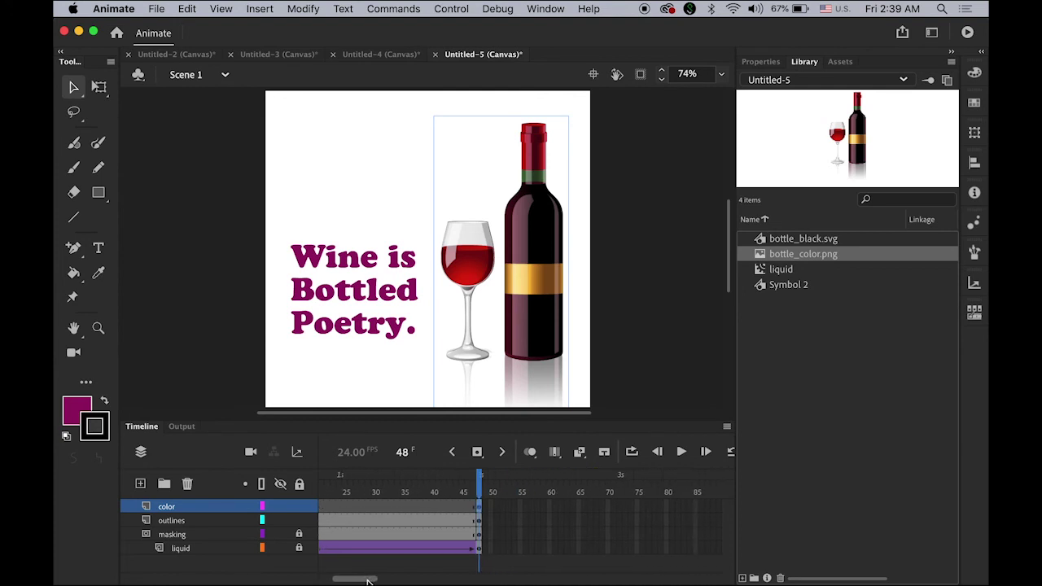
click(619, 508)
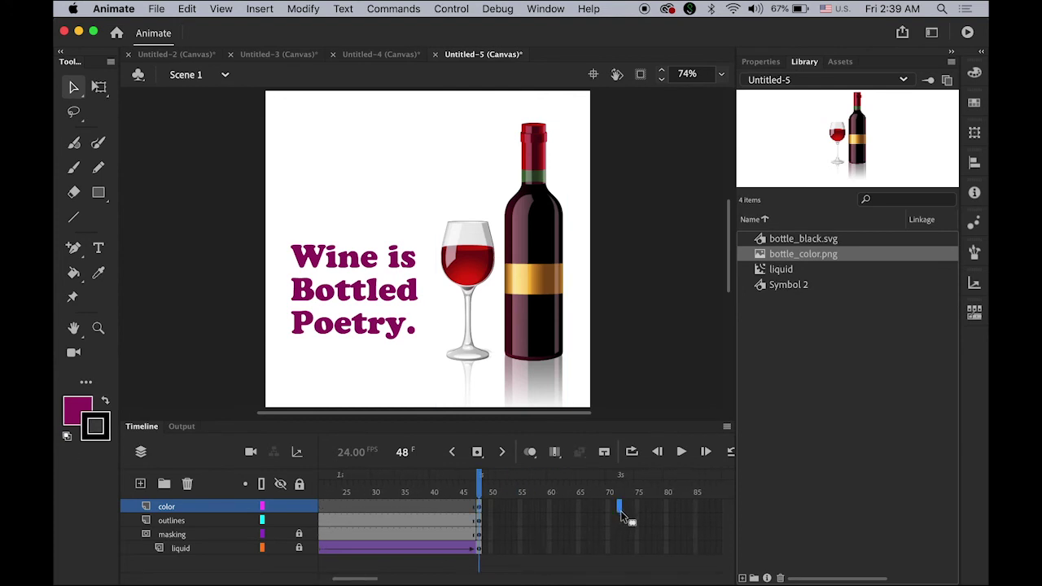
shift+click(618, 553)
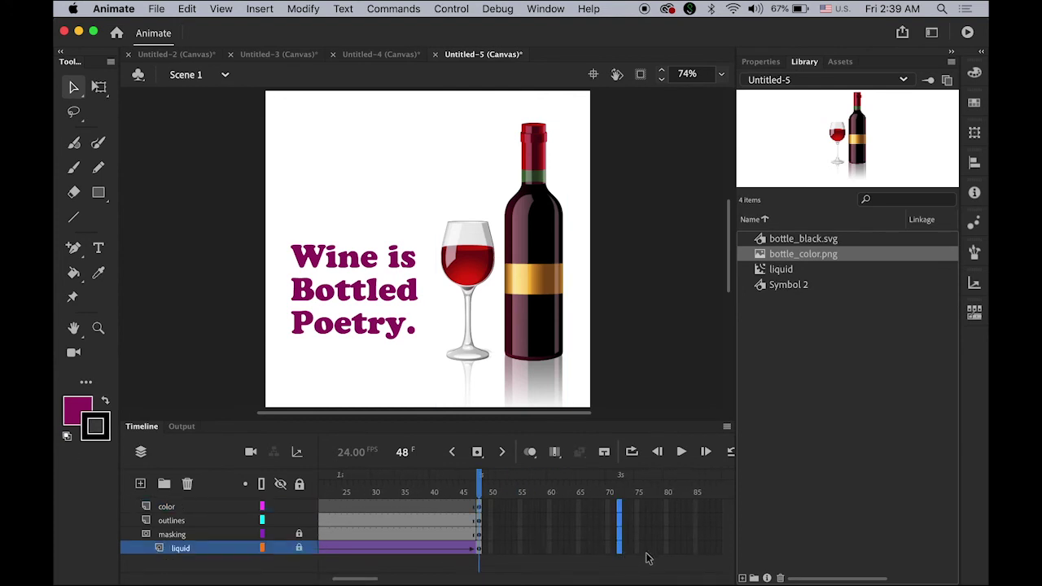
click(477, 451)
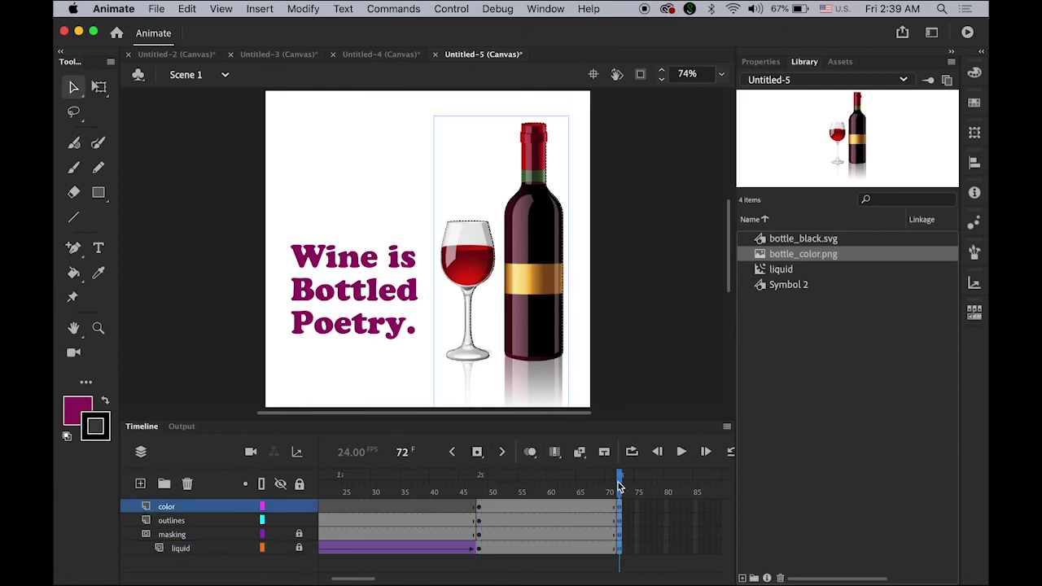
- Scrub back to frame 48, then select frame 60 in the color layer's span
drag(621, 485, 483, 509)
click(478, 510)
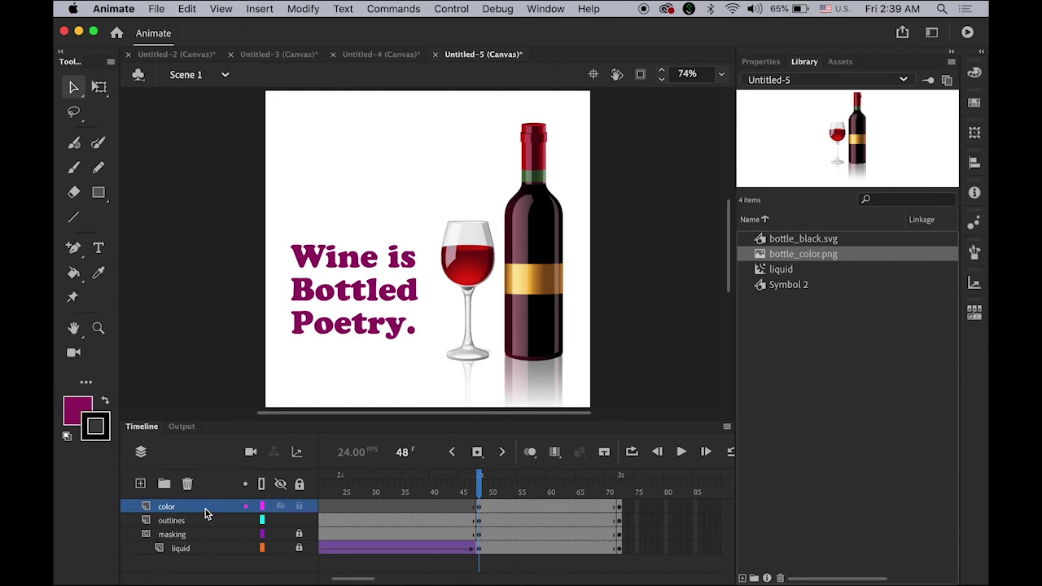
click(553, 510)
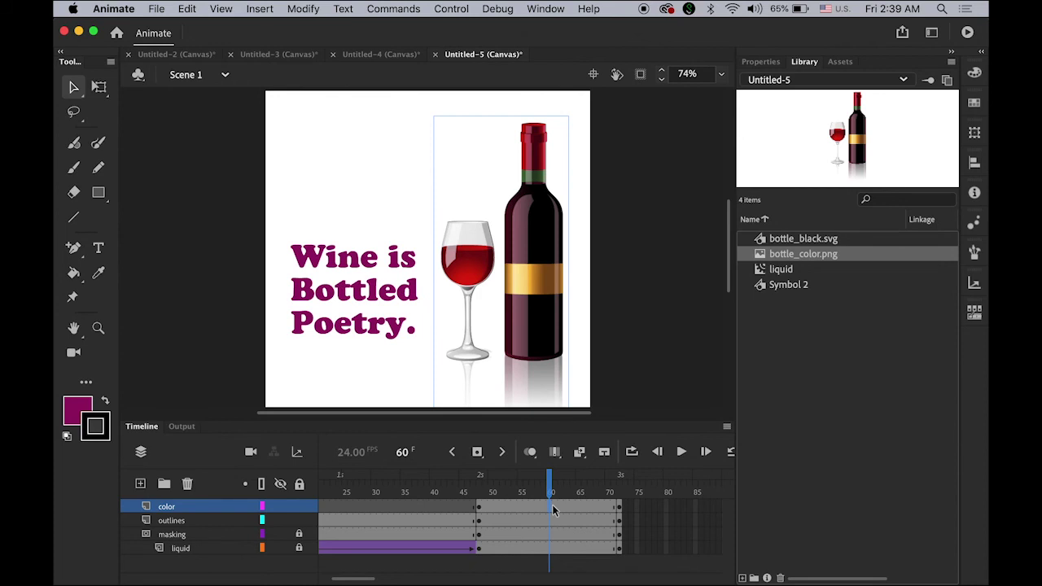
- Create a classic tween on the color layer between frames 48 and 72
right_click(553, 510)
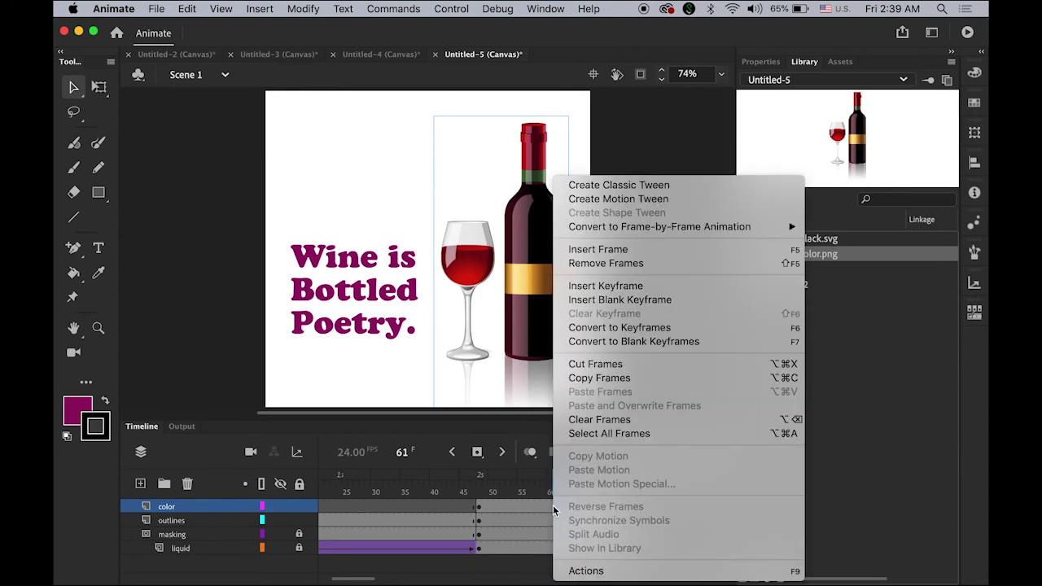
click(651, 185)
drag(560, 498, 480, 505)
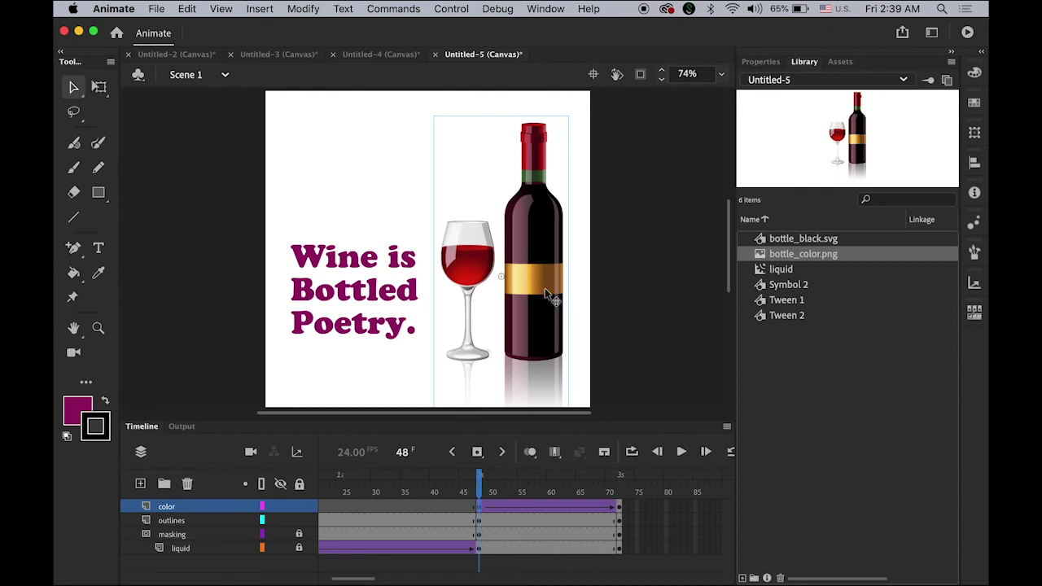
- Set the photo's Color Effect to Alpha 0% at frame 48 so it fades in by frame 72
click(765, 62)
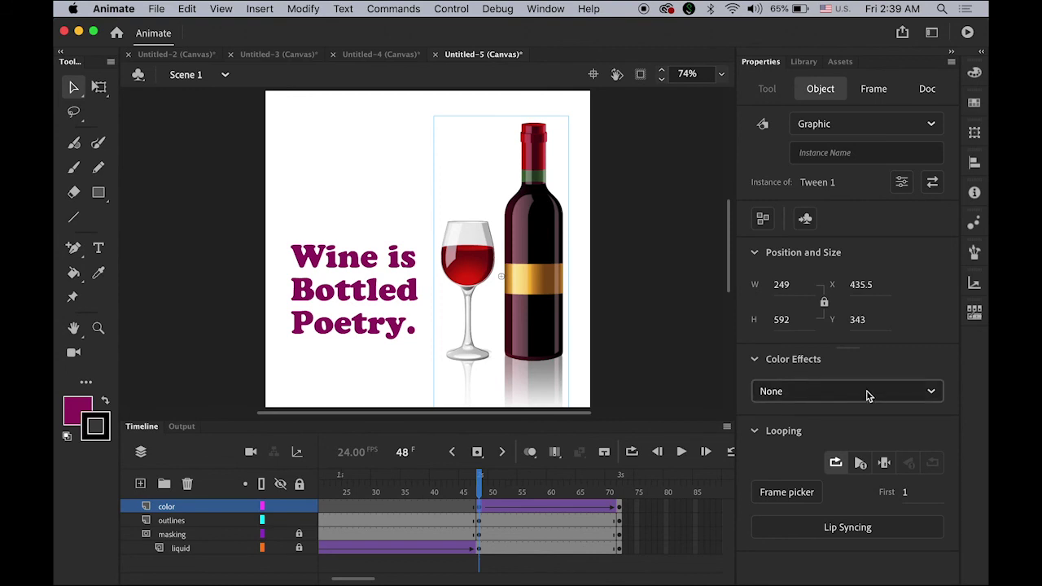
click(932, 394)
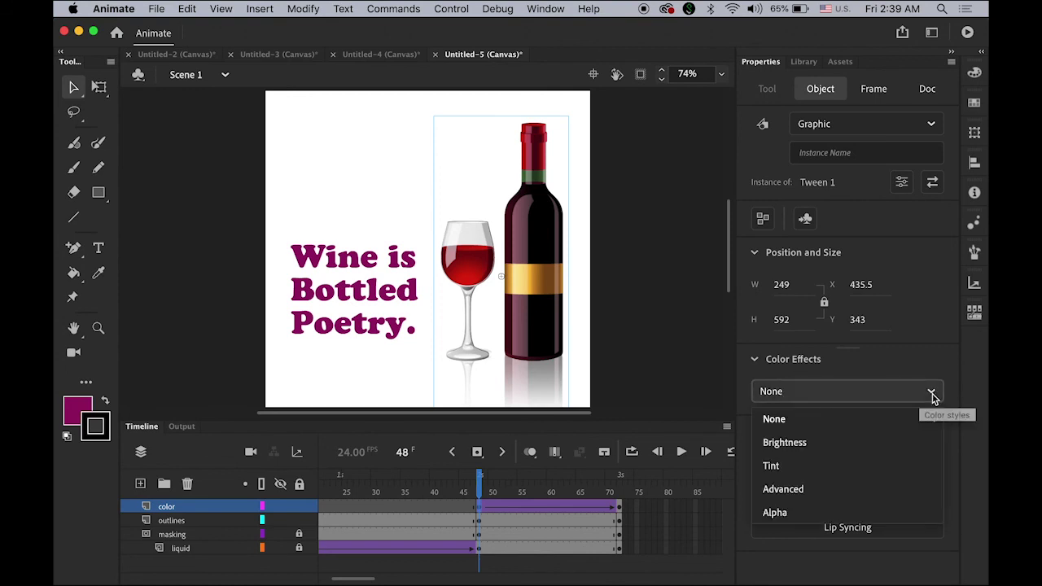
click(820, 513)
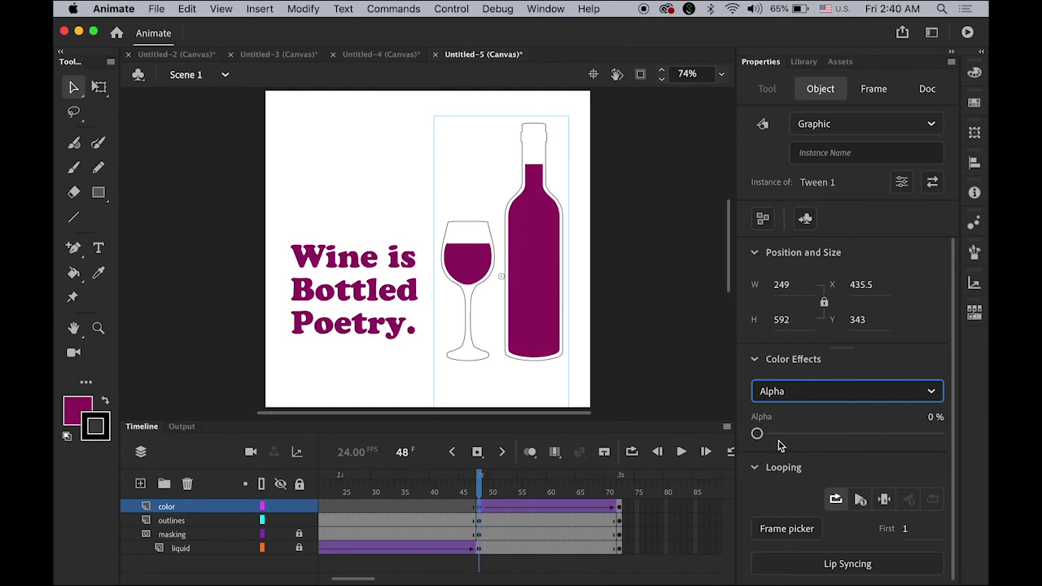
drag(757, 433, 586, 459)
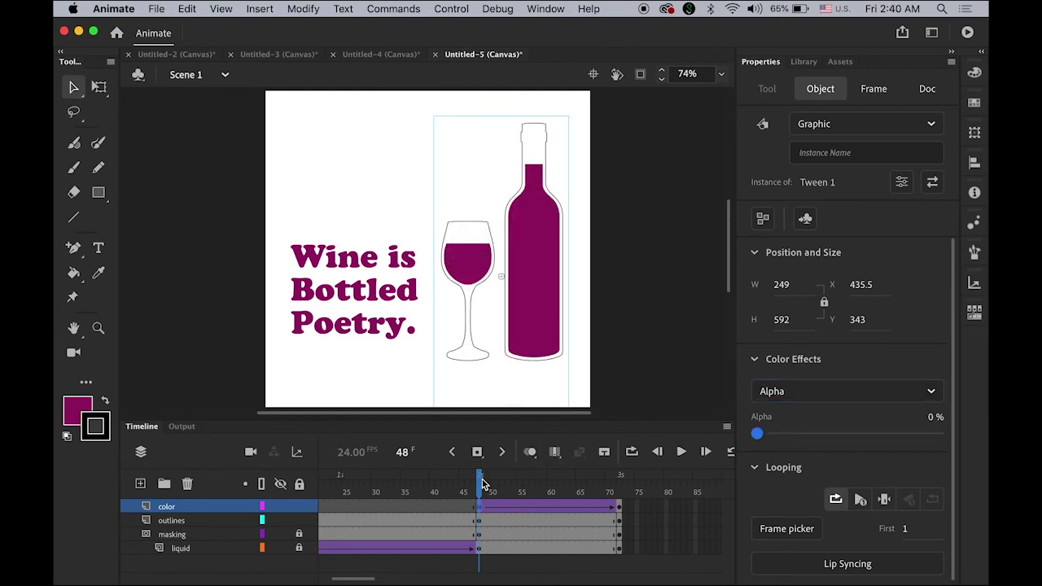
drag(484, 485, 603, 533)
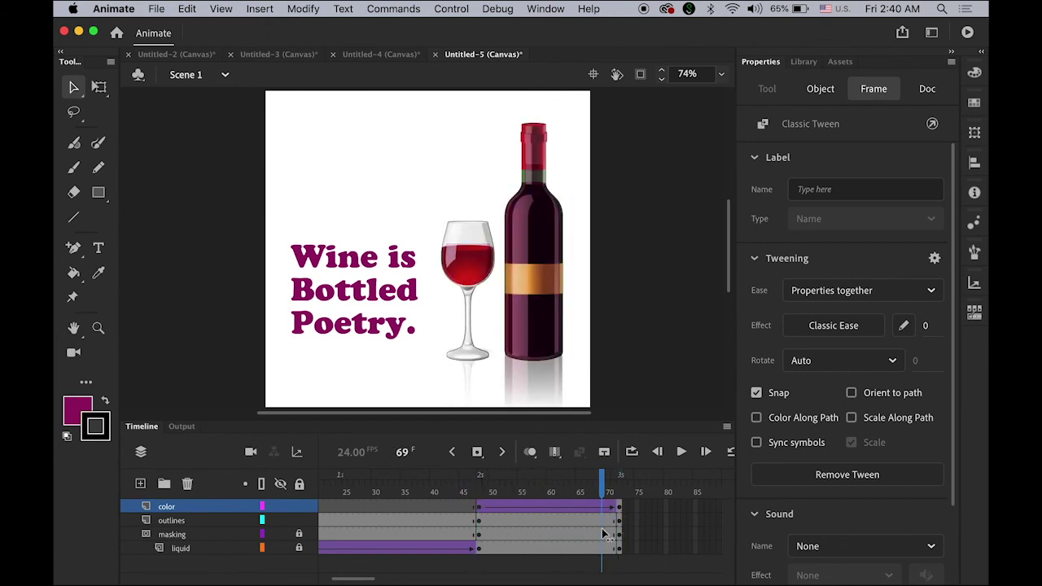
- Play the animation from frame 1 on the stage, then bring up the Control menu
key(shift+comma)
click(122, 457)
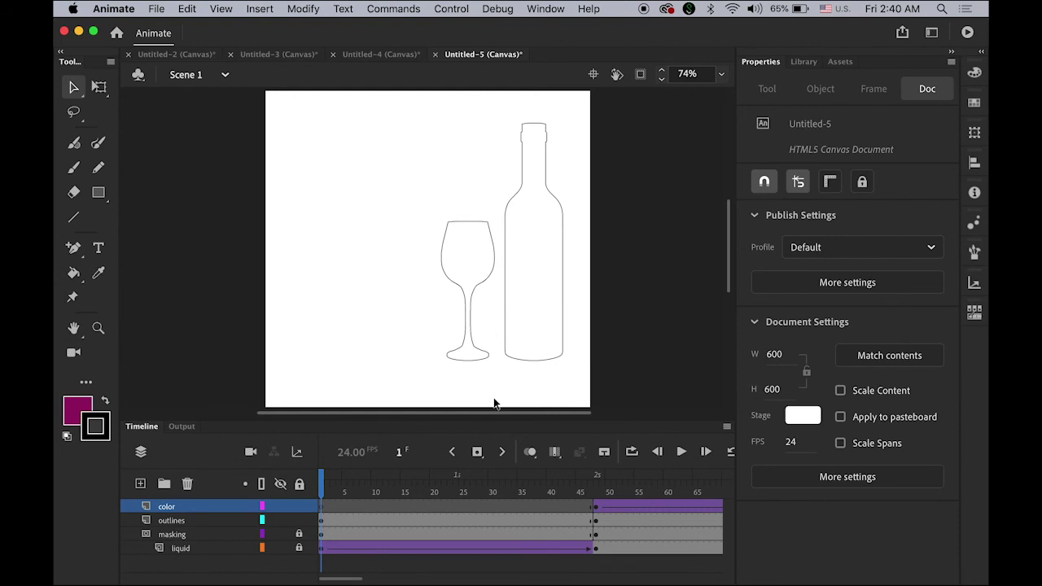
key(Return)
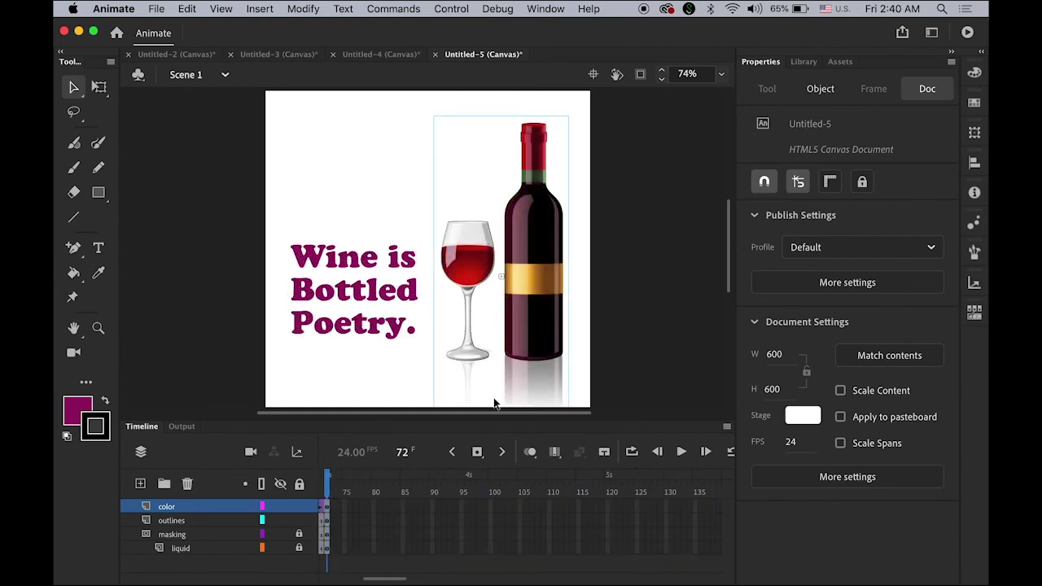
click(497, 8)
- Run Control > Test Movie > In Browser, watch it in Chrome, and return to Animate
mouse_move(450, 8)
mouse_move(478, 154)
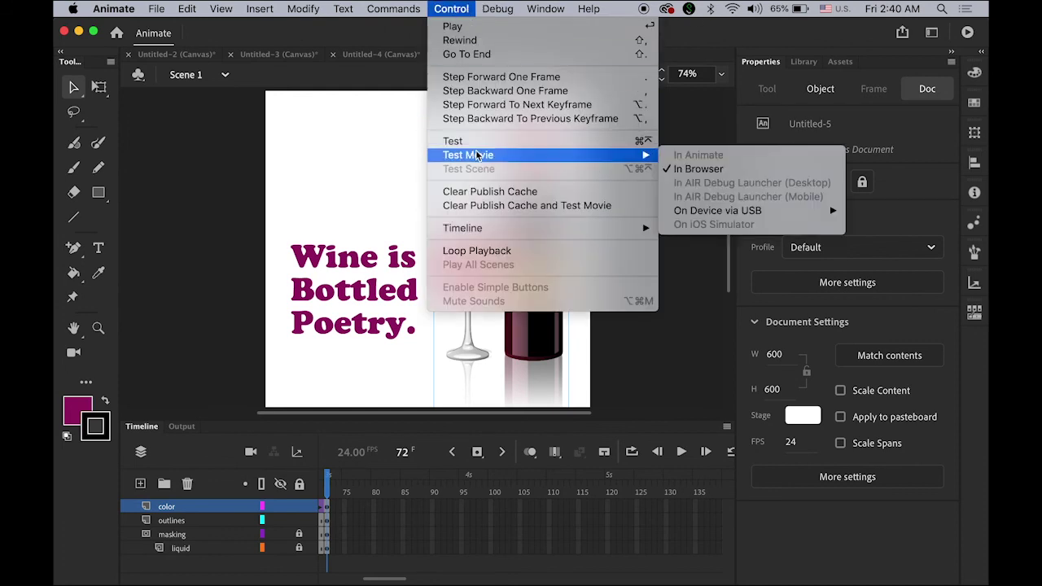
click(688, 168)
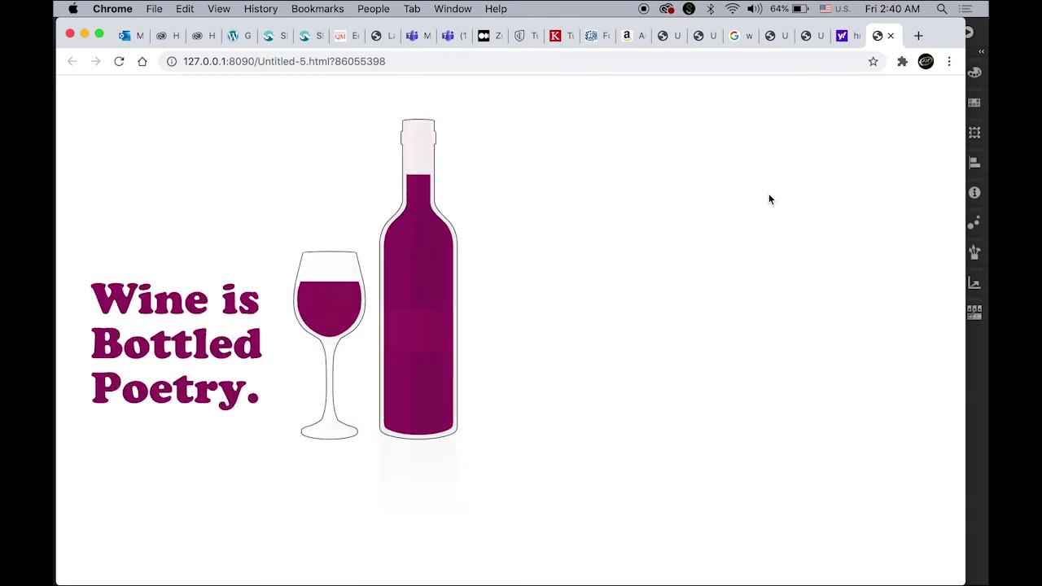
key(super+Tab)
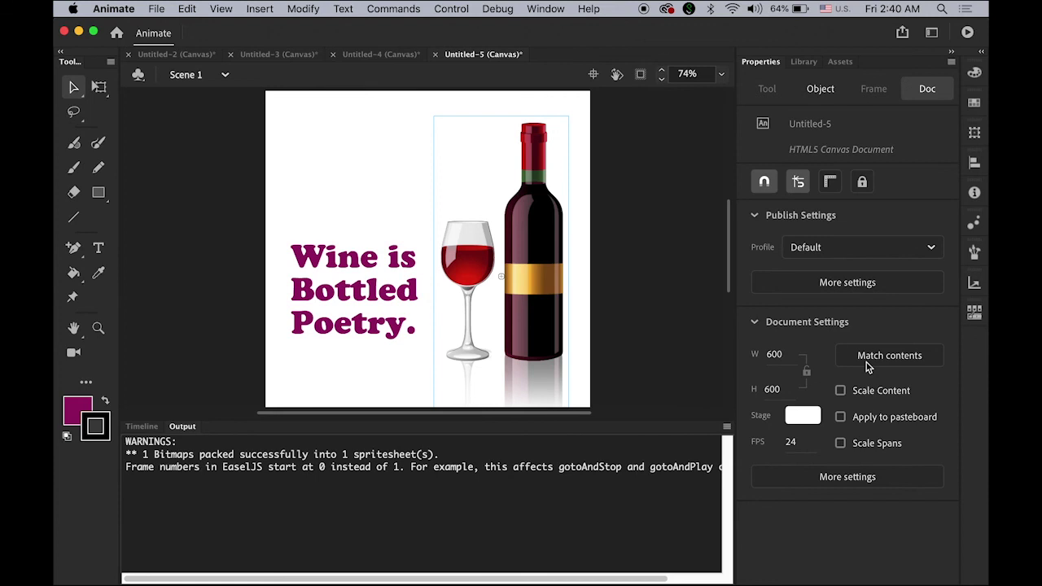
- Insert keyframes at frame 120 on all four layers so the full-color photo holds
click(142, 427)
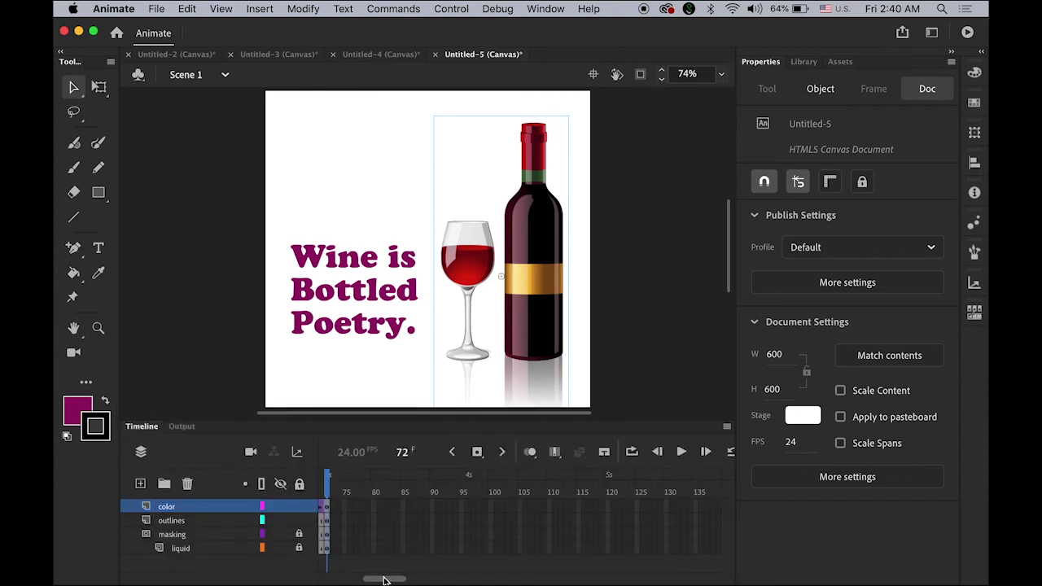
drag(385, 580, 373, 580)
mouse_move(432, 492)
mouse_down()
mouse_move(399, 496)
mouse_move(450, 498)
mouse_up()
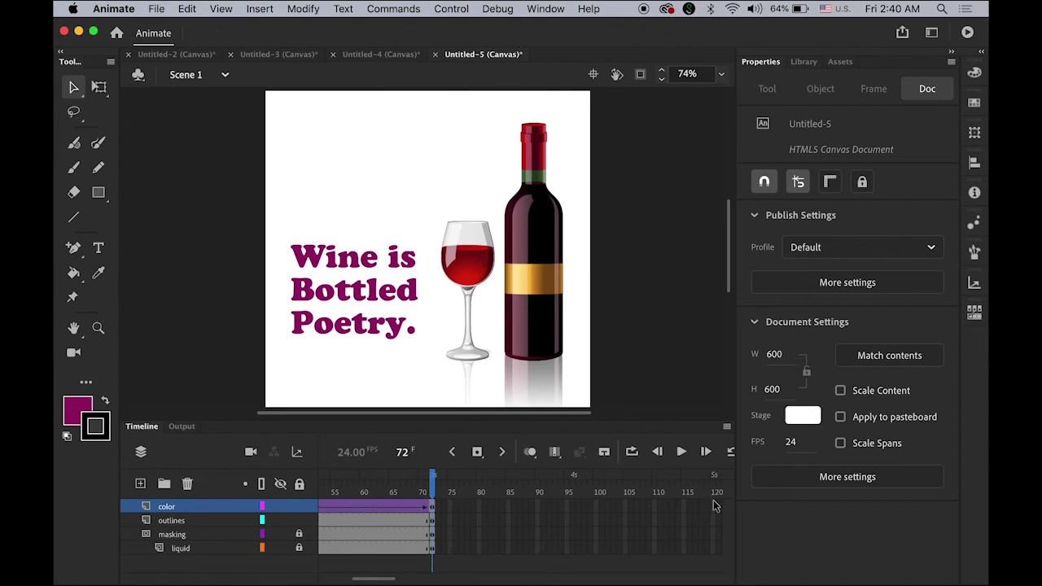
shift+click(714, 549)
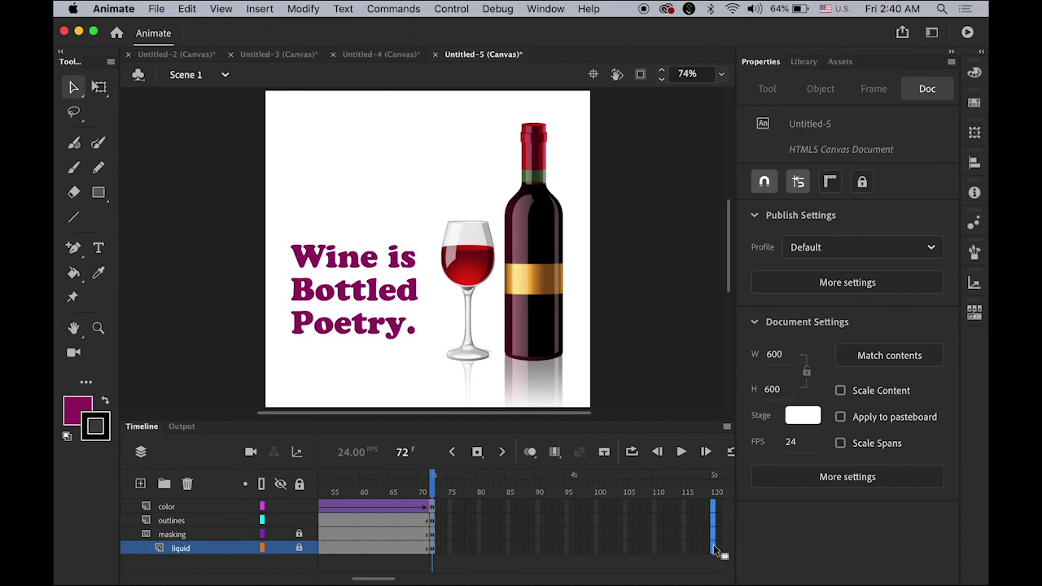
click(477, 451)
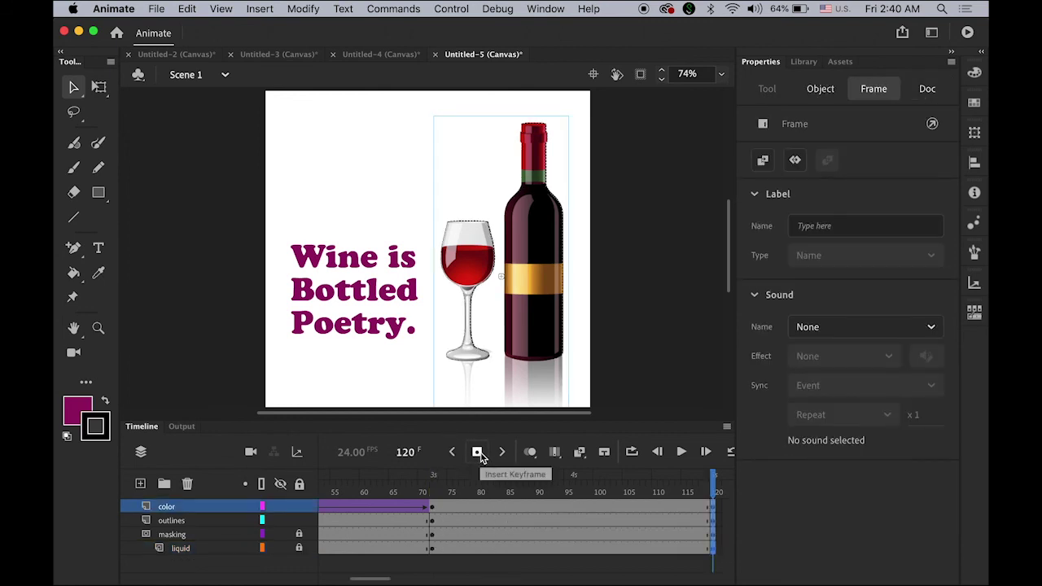
click(687, 343)
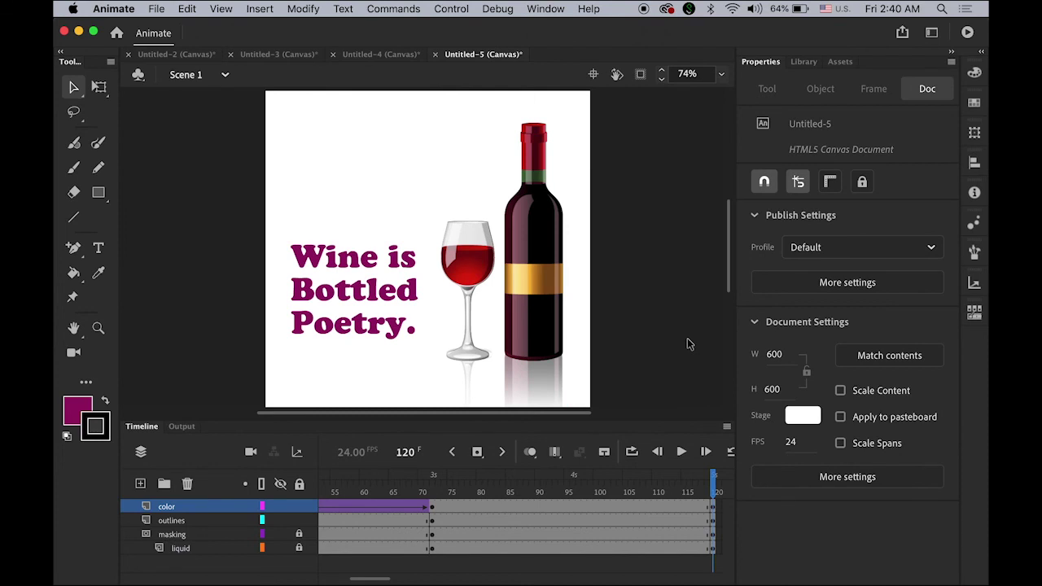
- Launch another browser test of the wine animation with Cmd+Enter
key(super+Return)
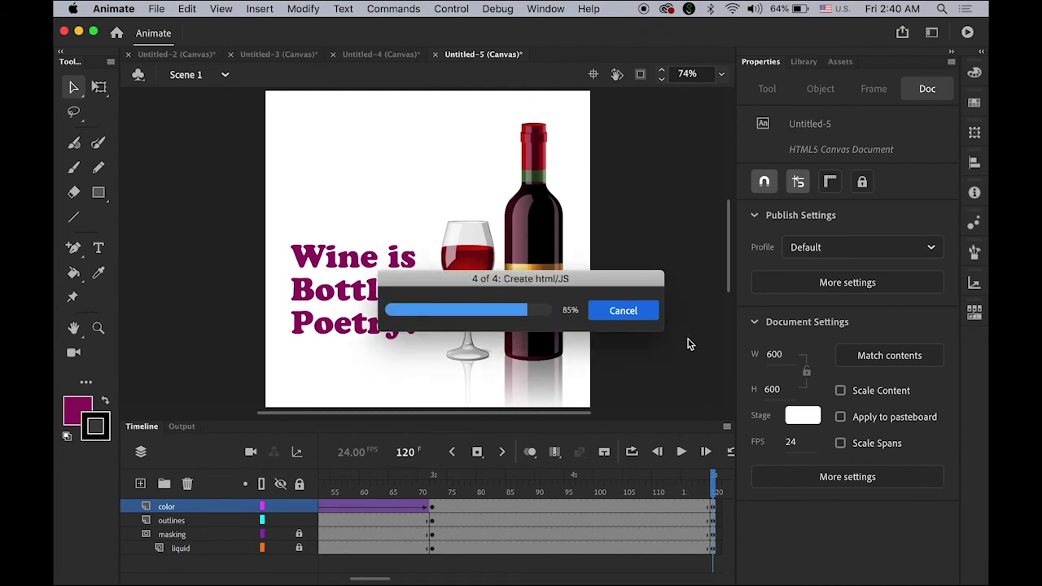